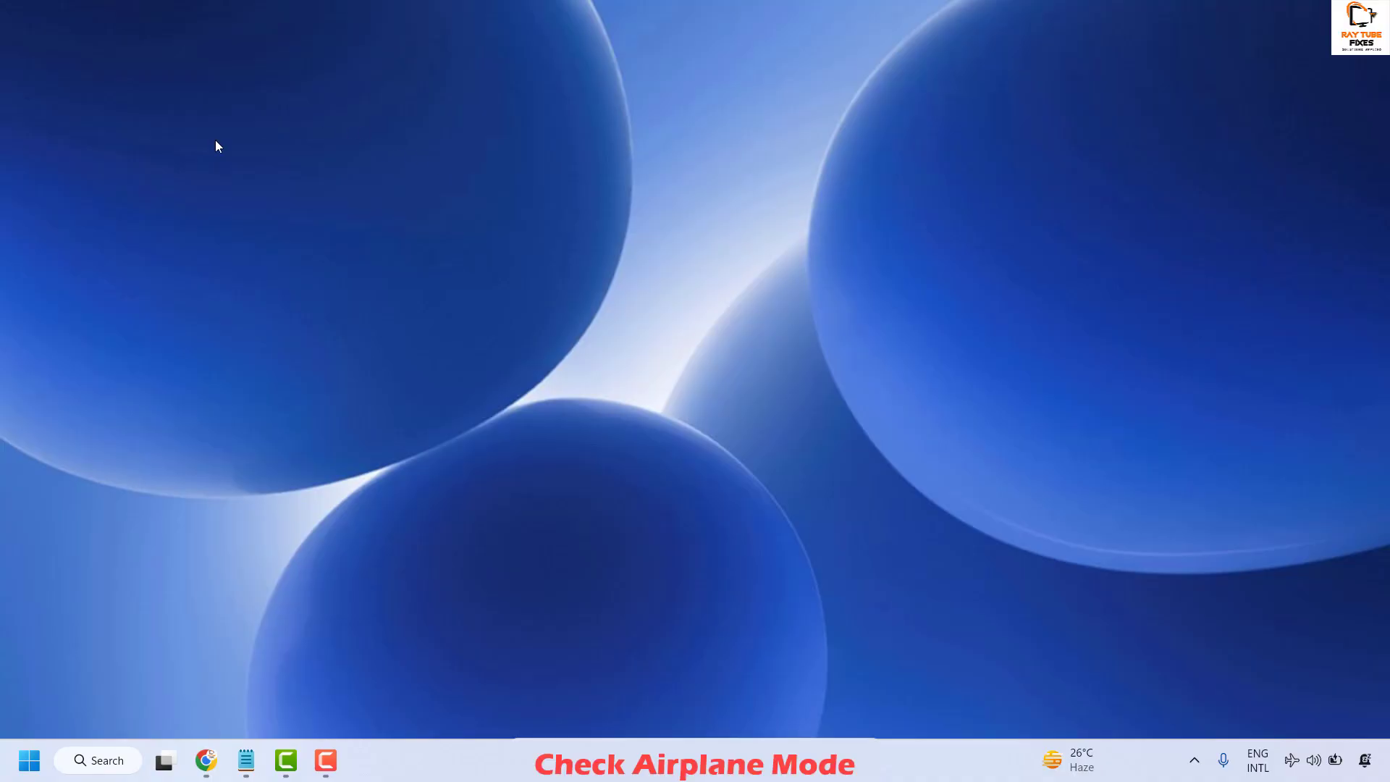
Step: Turn Airplane mode off, confirm Wi-Fi and Bluetooth remain on, and close Settings
right_click(34, 765)
left_click(73, 571)
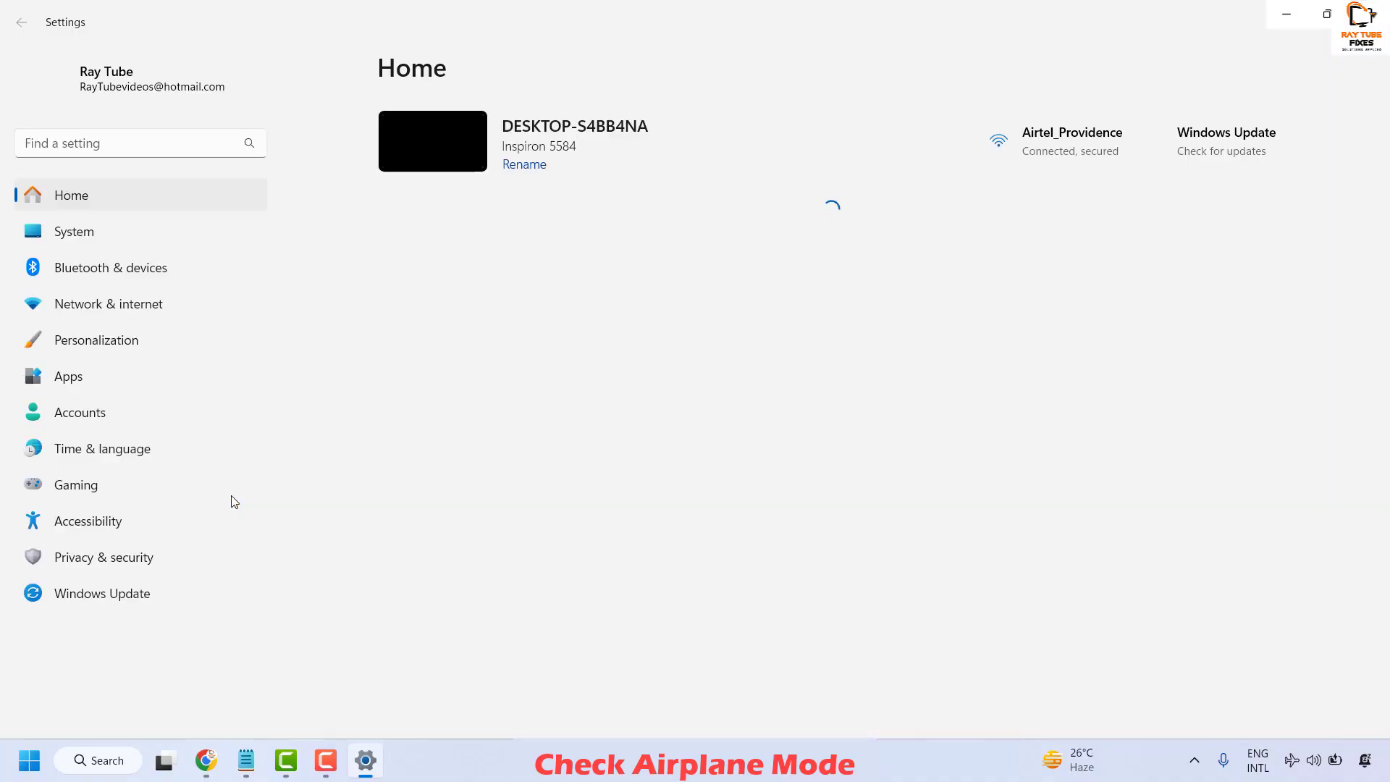
left_click(99, 303)
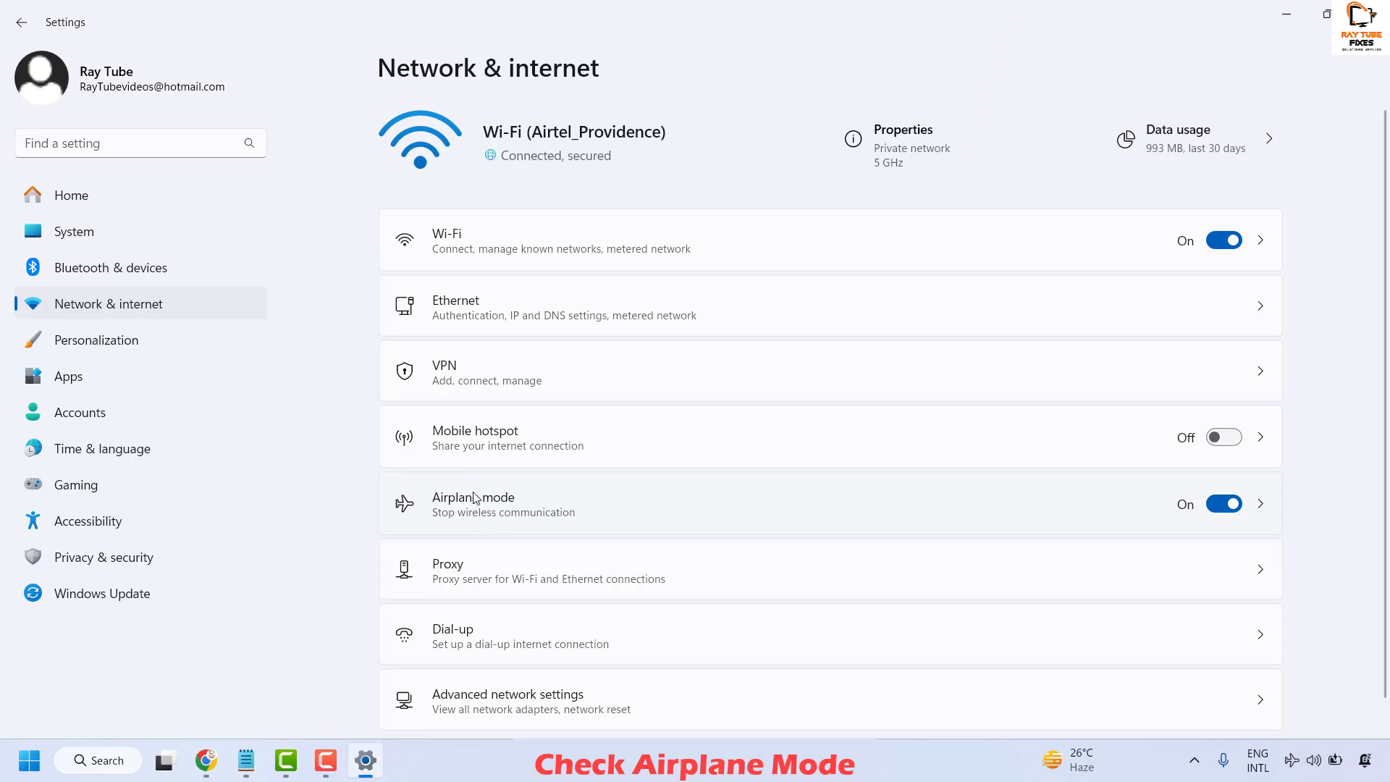
left_click(1222, 505)
left_click(1260, 504)
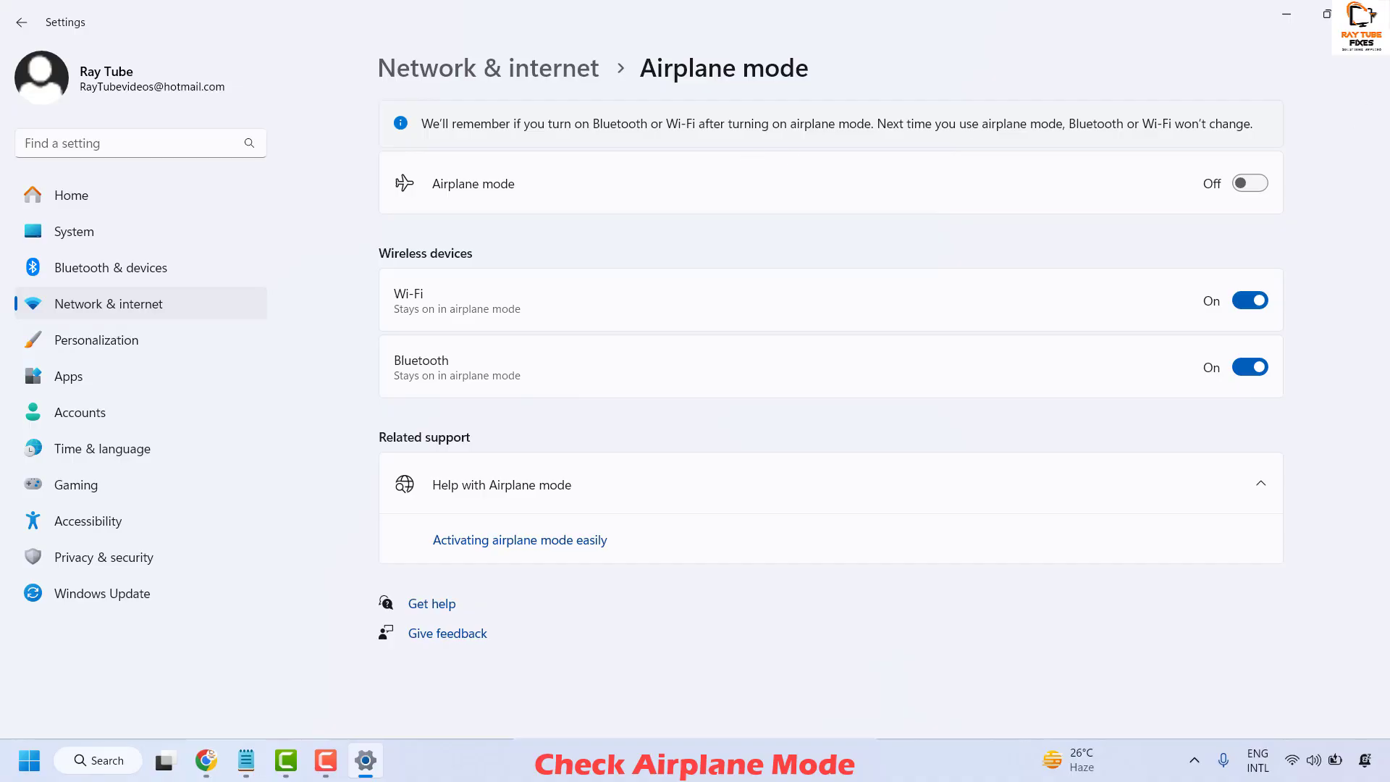
left_click(1367, 13)
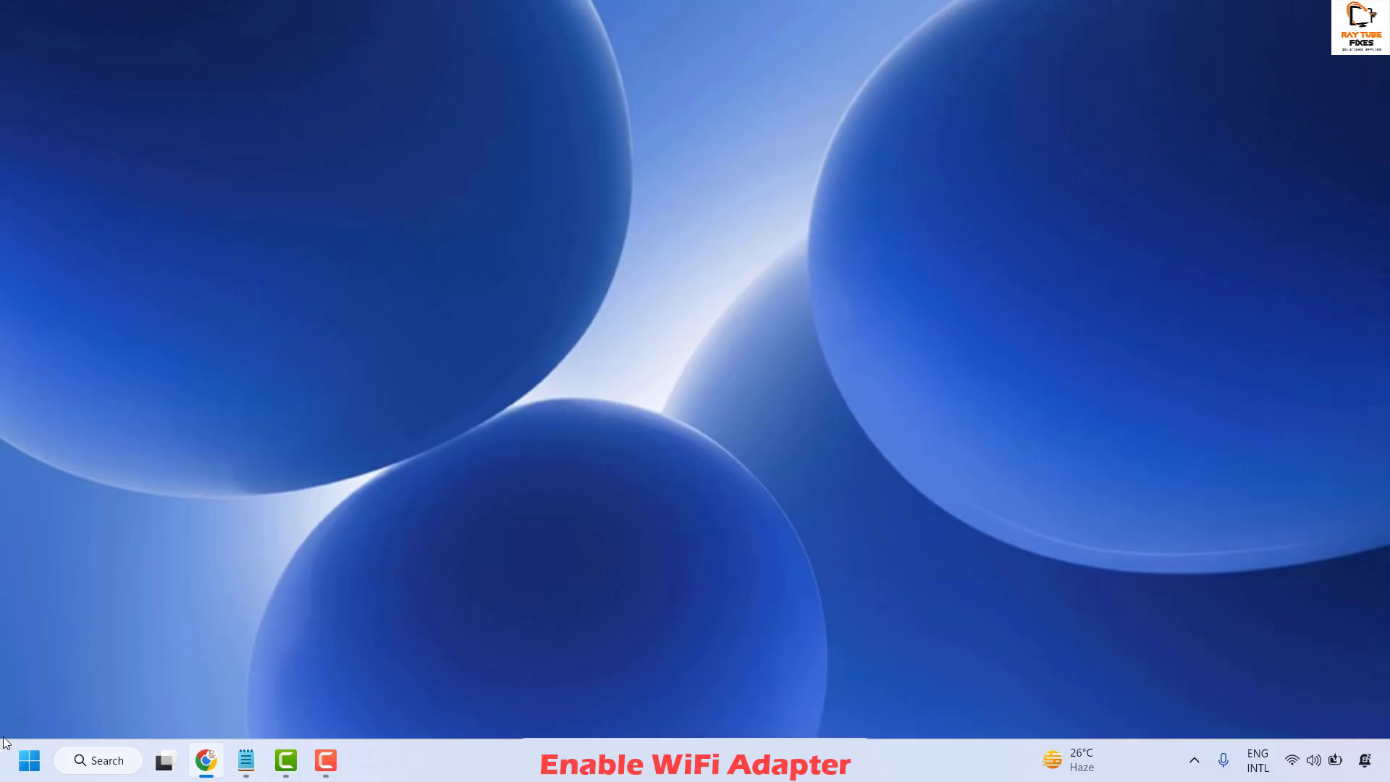
Step: Launch Network Connections by running ncpa.cpl from the Run box
right_click(32, 764)
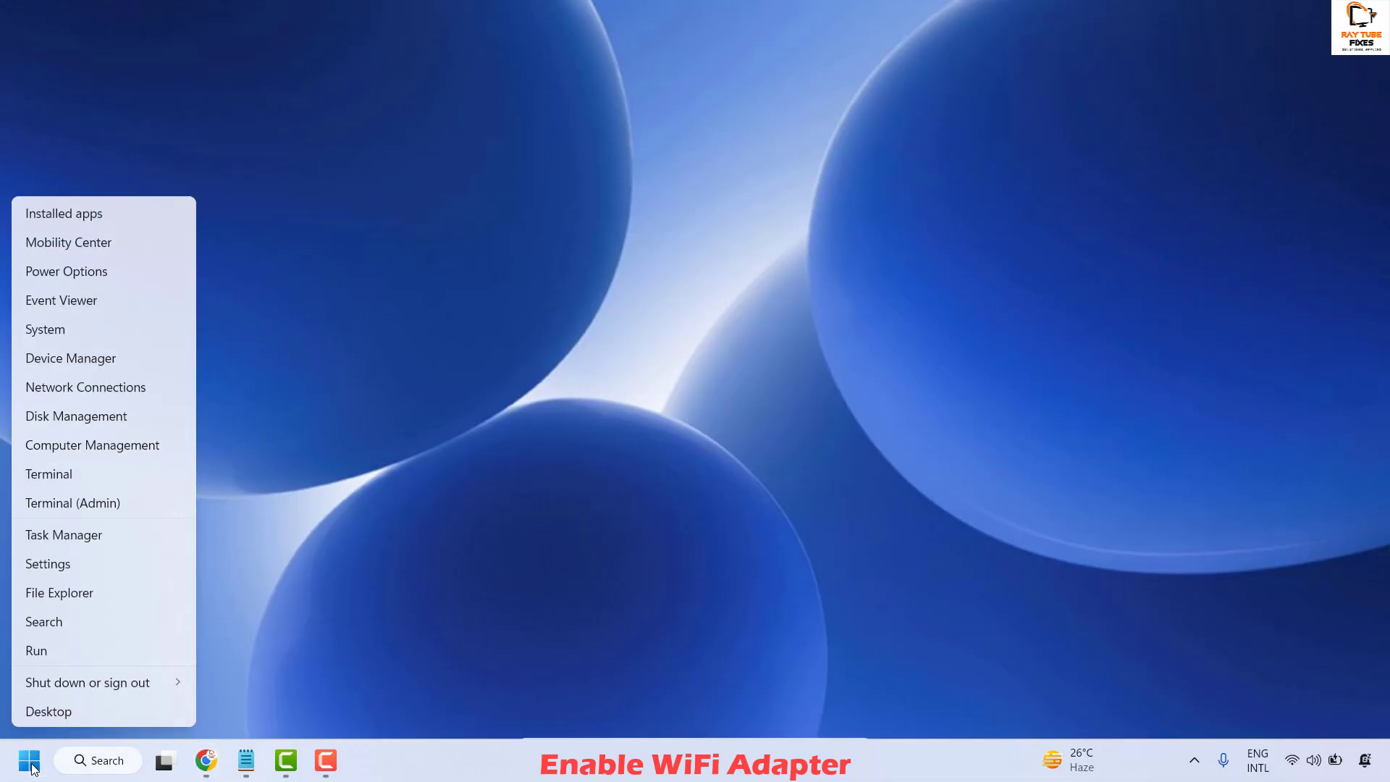
left_click(59, 647)
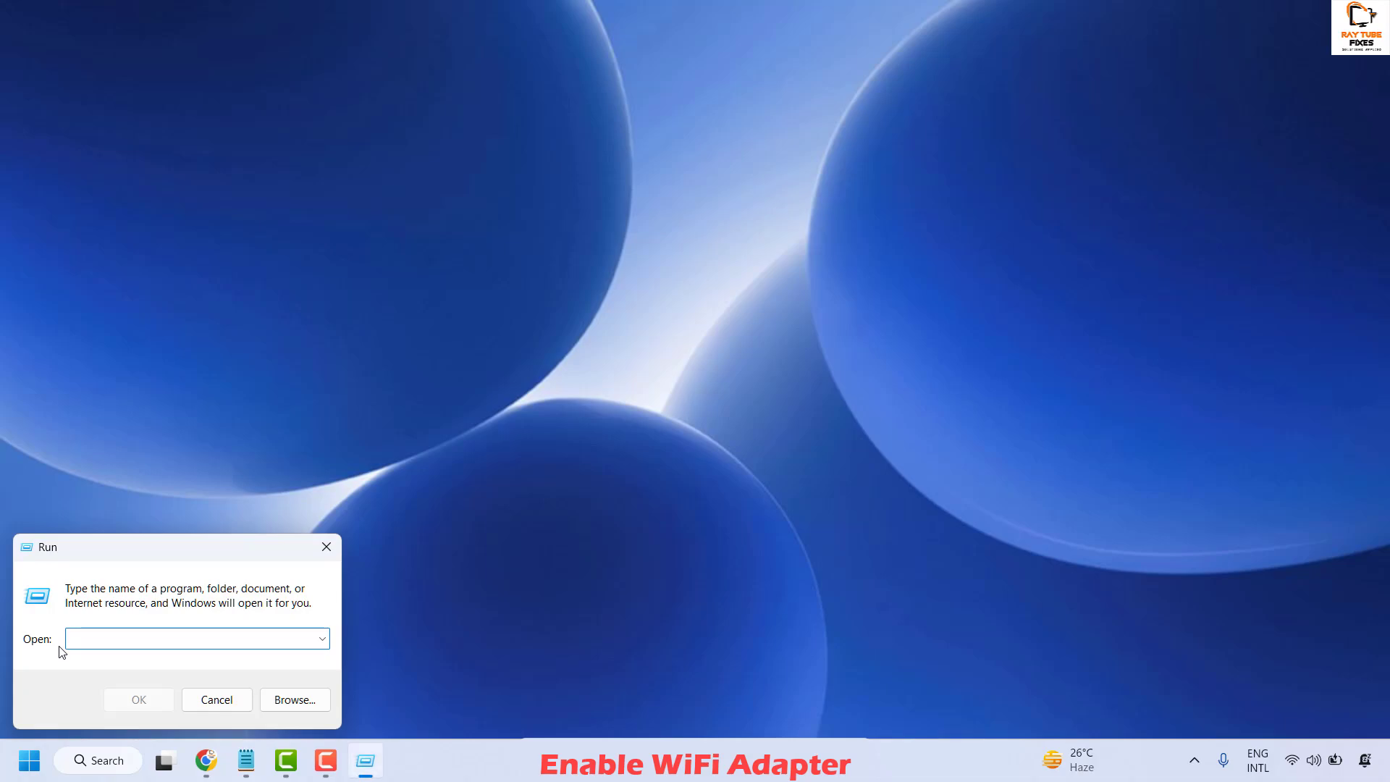
type("ncpa.")
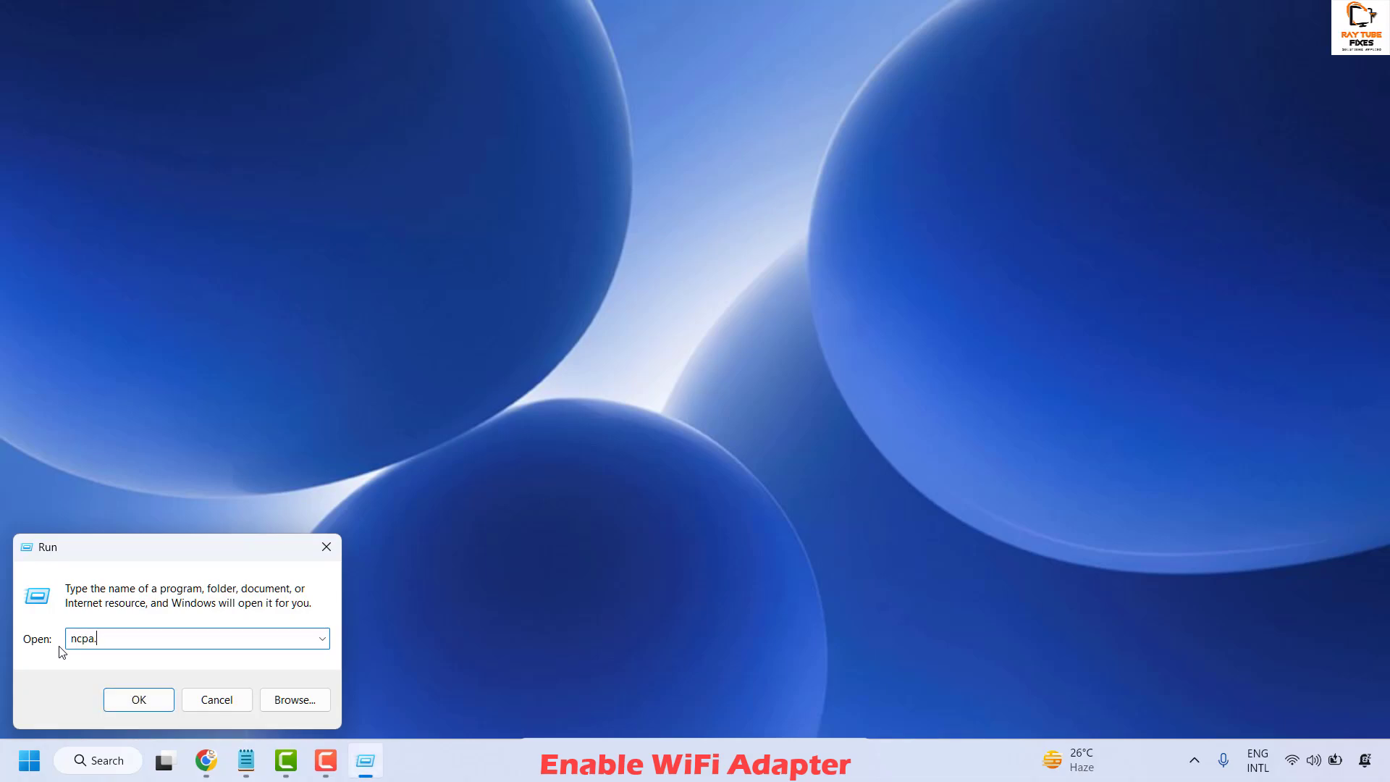
type("cpl")
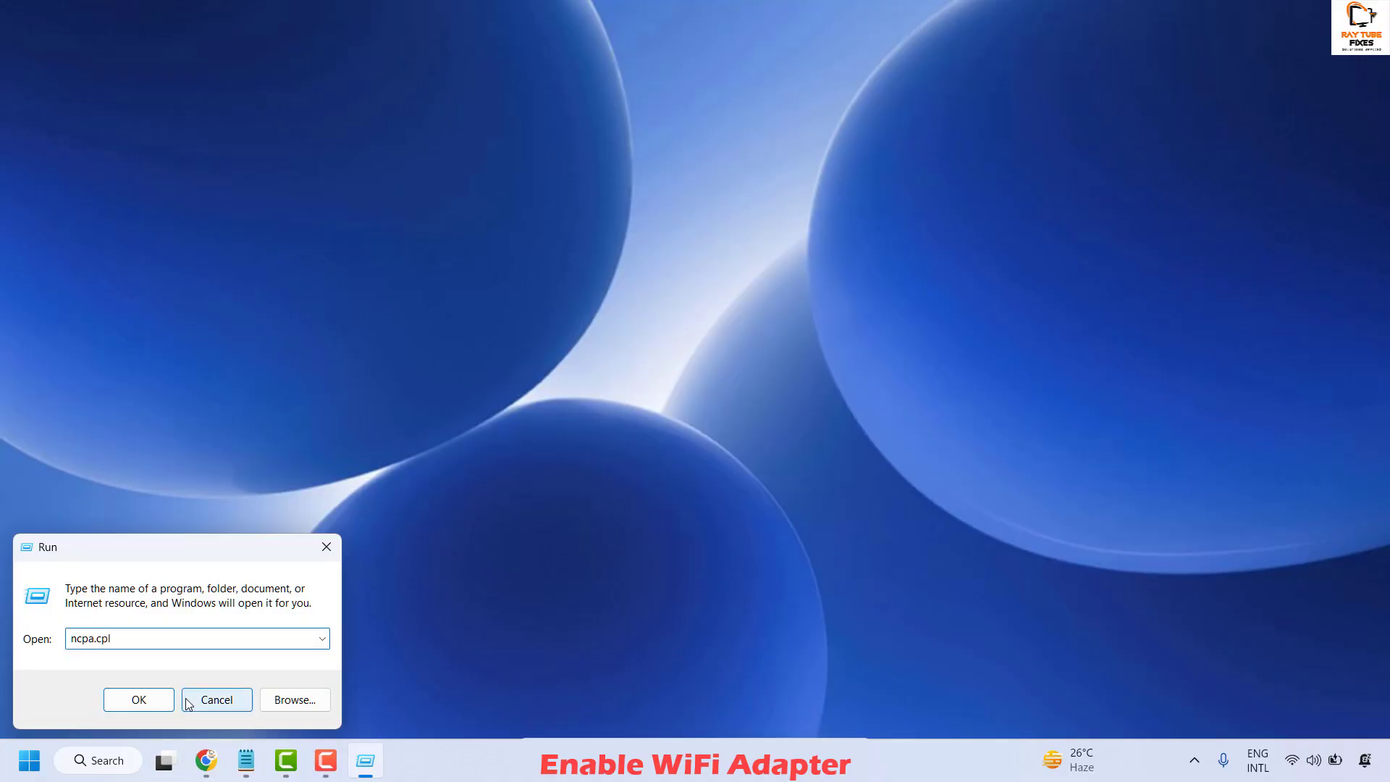
left_click(139, 699)
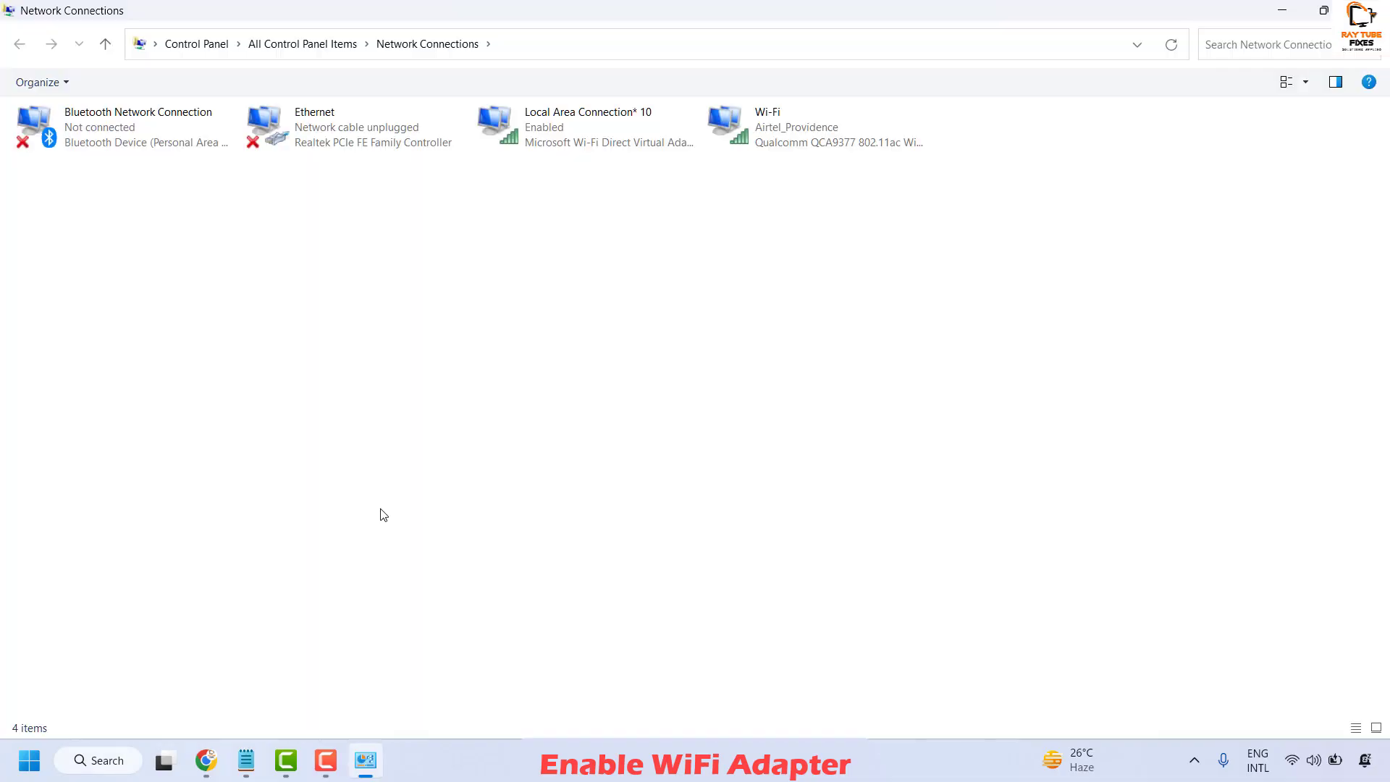
left_click(549, 139)
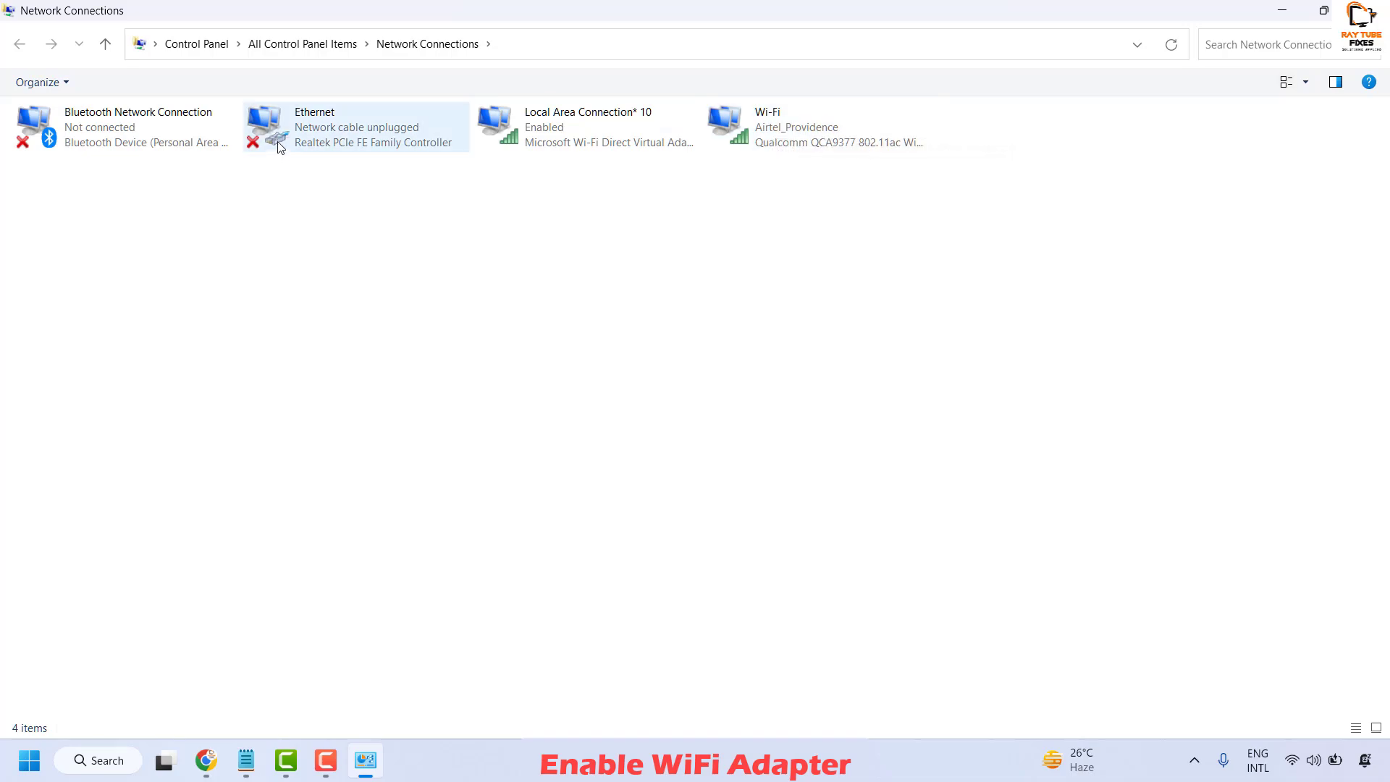
Step: Disable the Wi-Fi adapter, then re-enable it
right_click(778, 129)
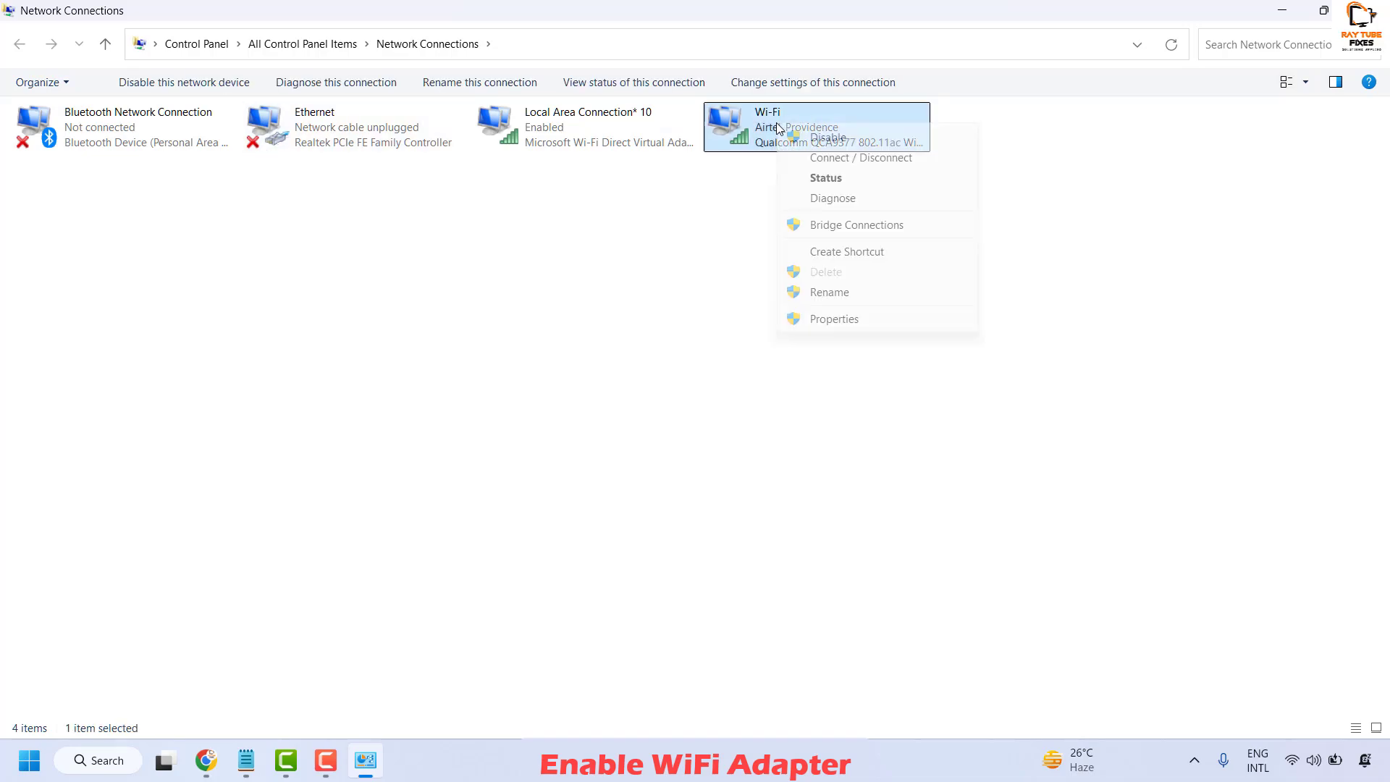
left_click(827, 137)
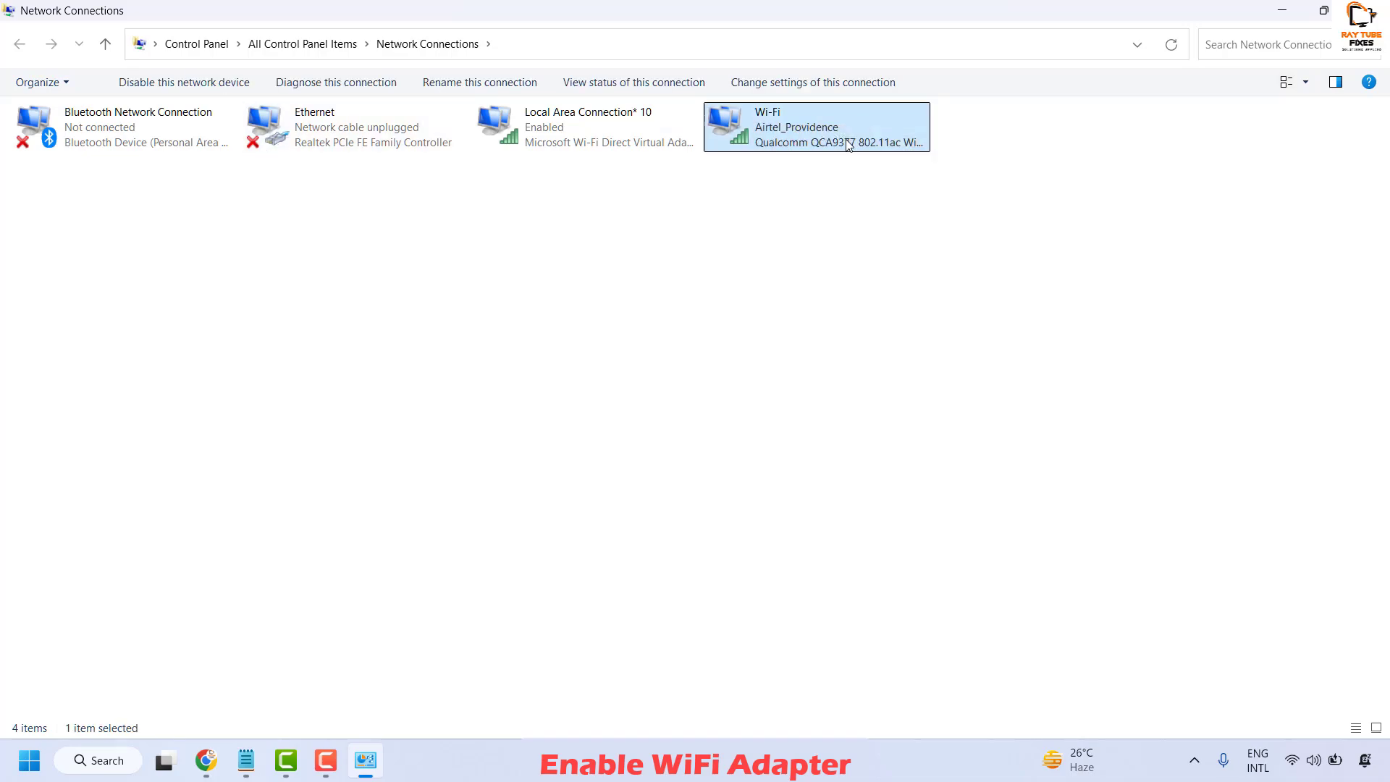
right_click(636, 129)
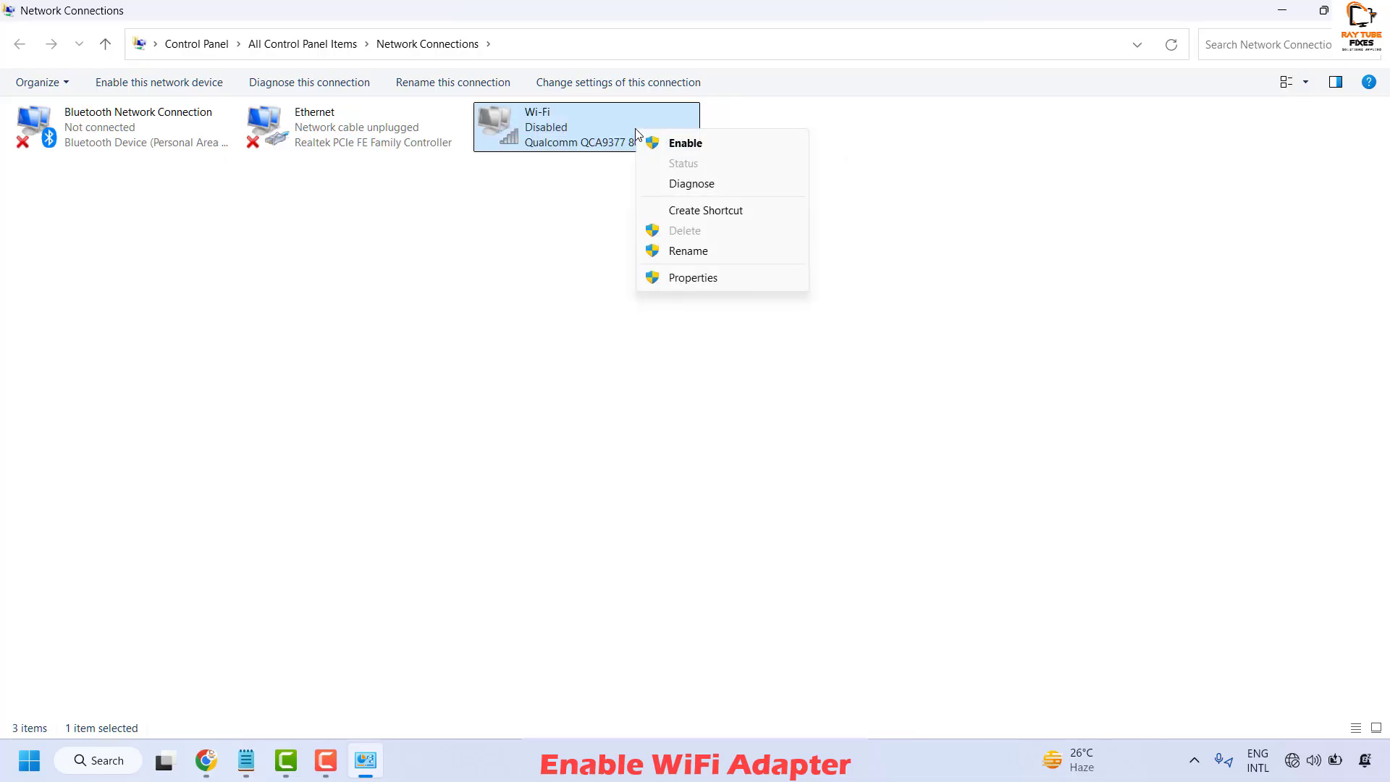
left_click(708, 148)
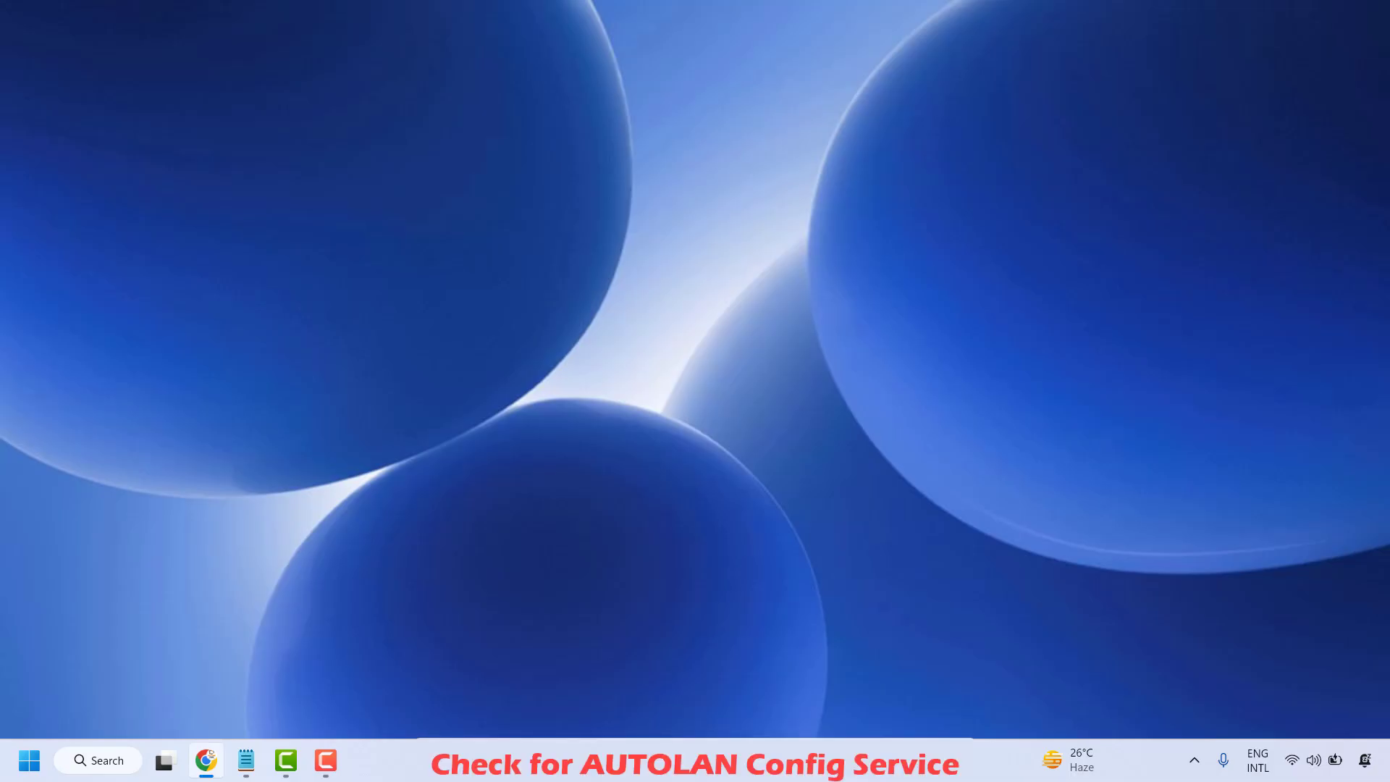
Step: Launch the Services console with services.msc and select WLAN AutoConfig
left_click(246, 760)
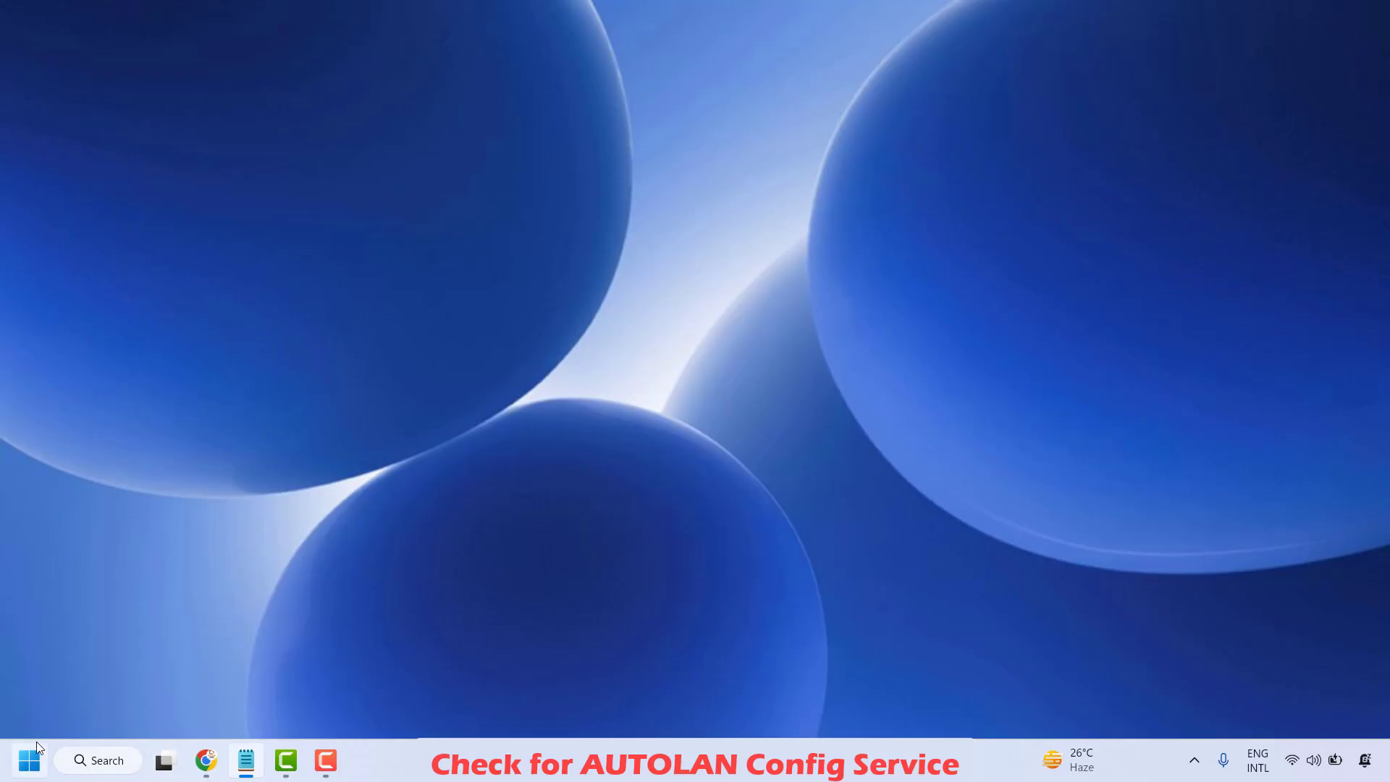
right_click(34, 762)
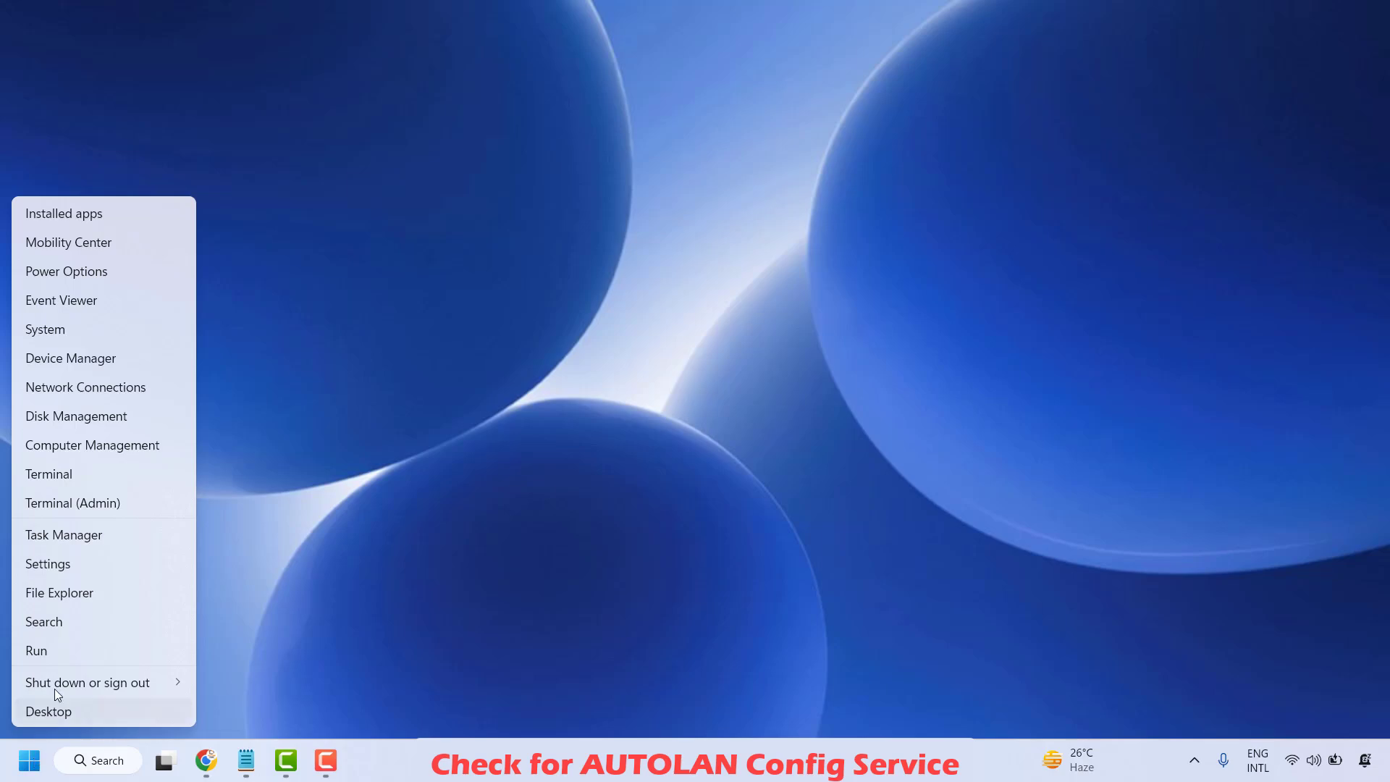
left_click(70, 650)
type("ser")
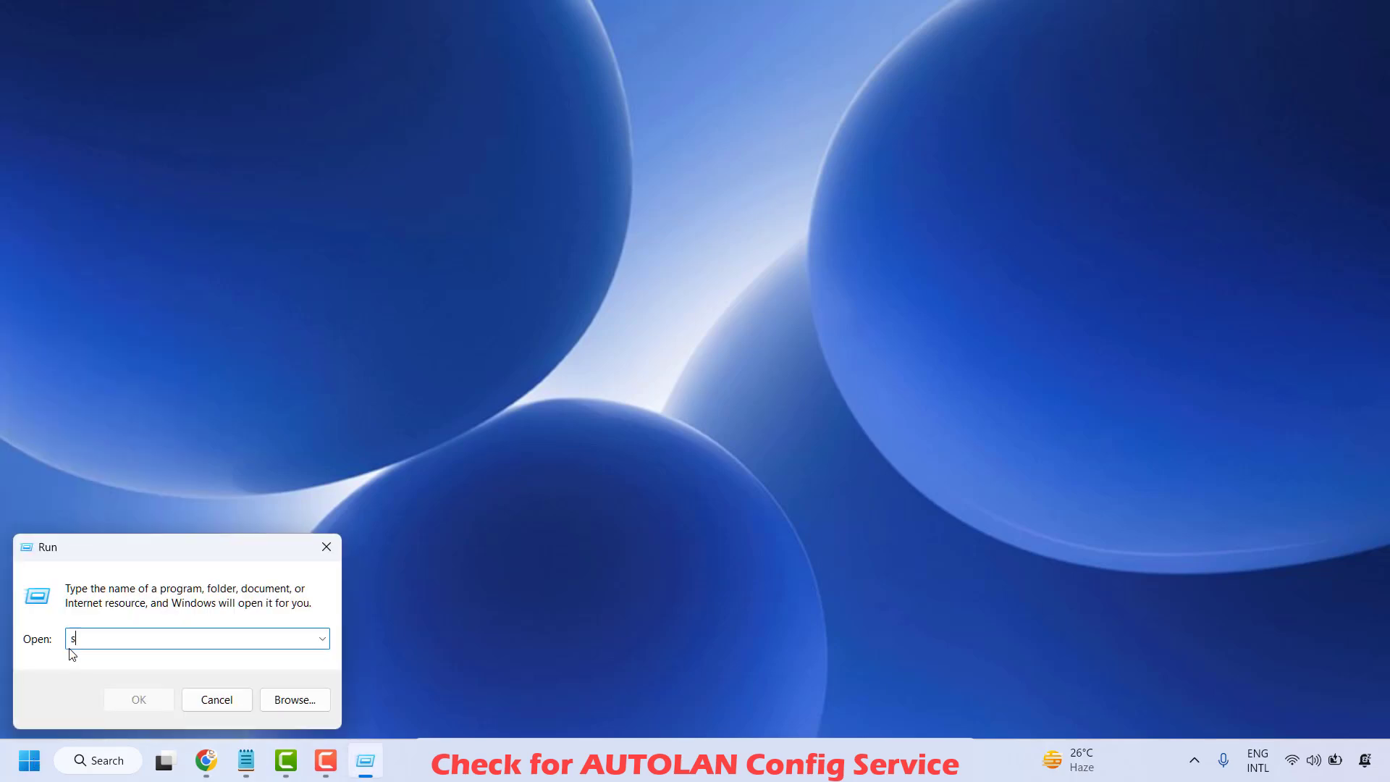
type("vices.msc")
key("Return")
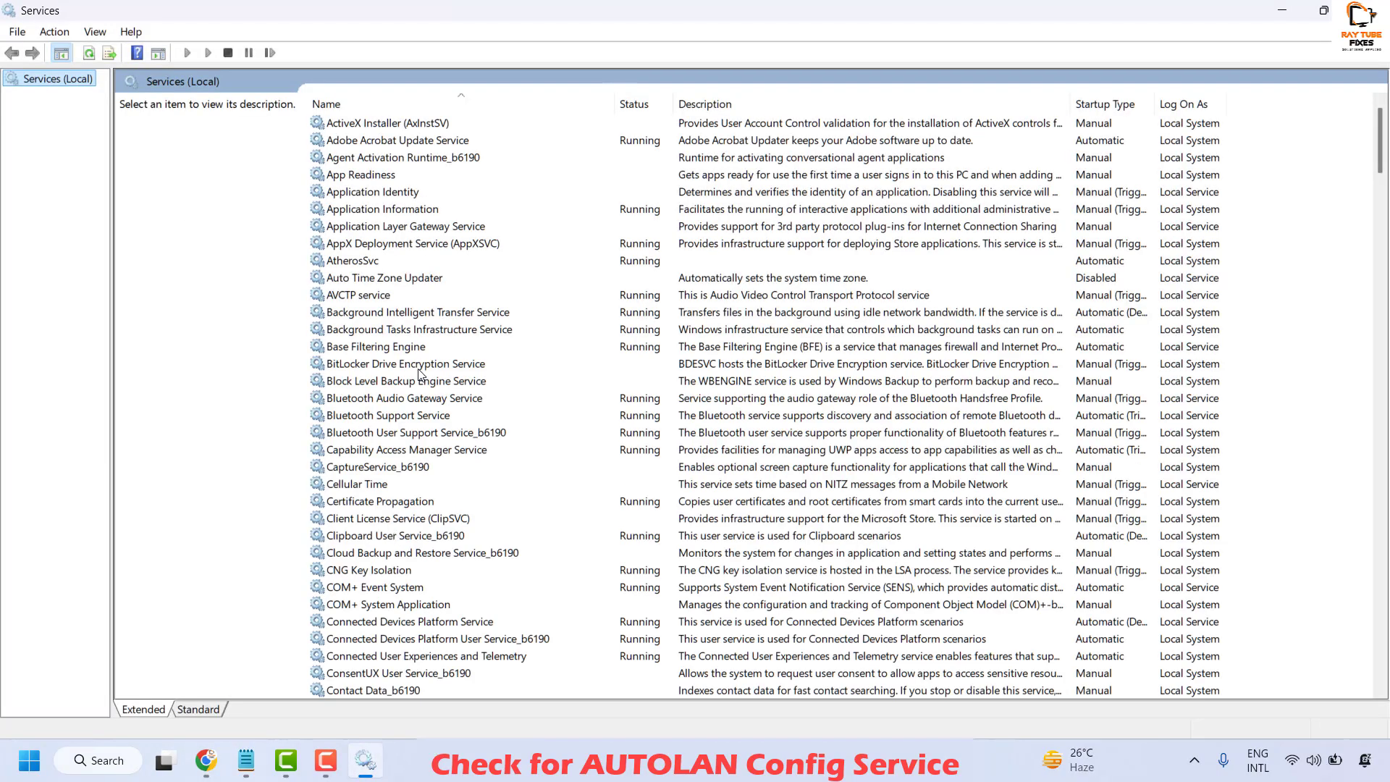
left_click(426, 553)
scroll(425, 554, "down", 3)
scroll(425, 554, "down", 9)
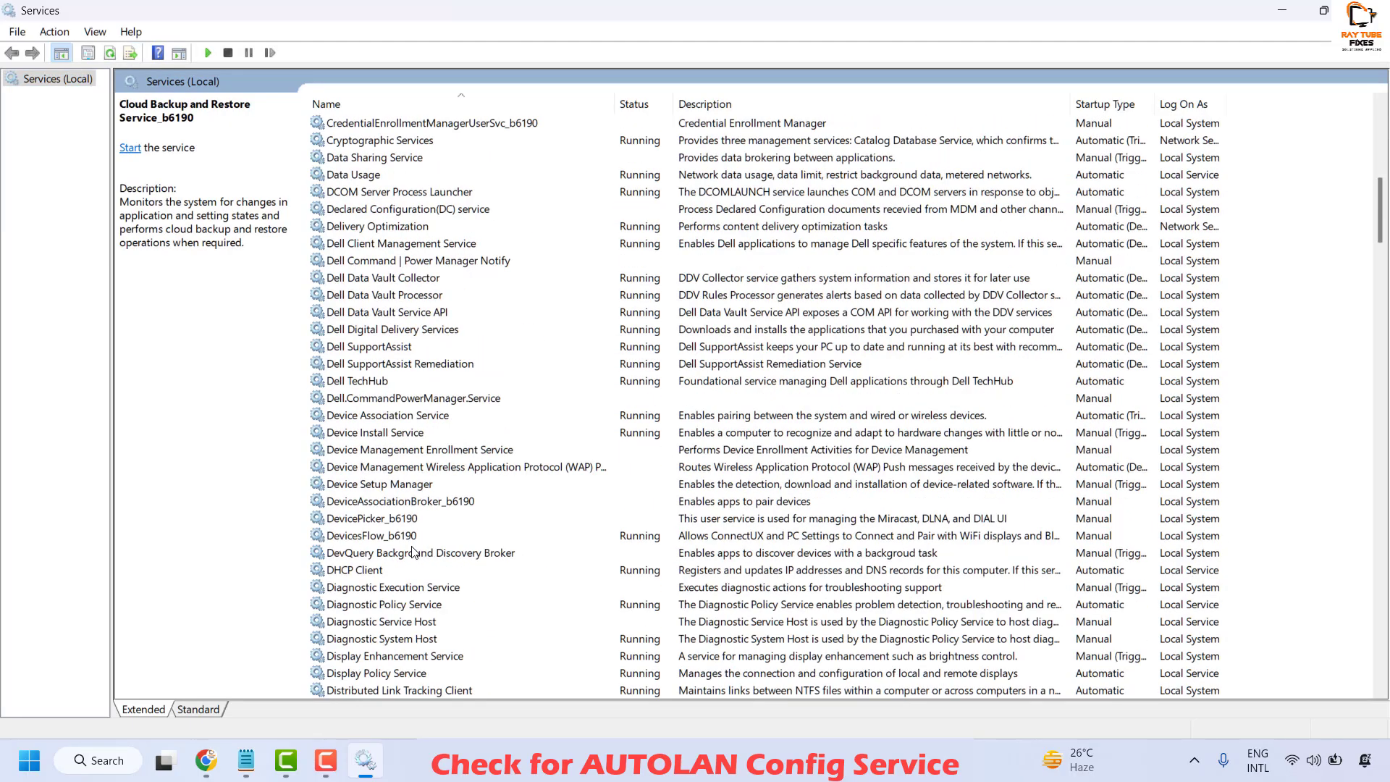
key("w")
scroll(411, 549, "down", 6)
left_click(411, 552)
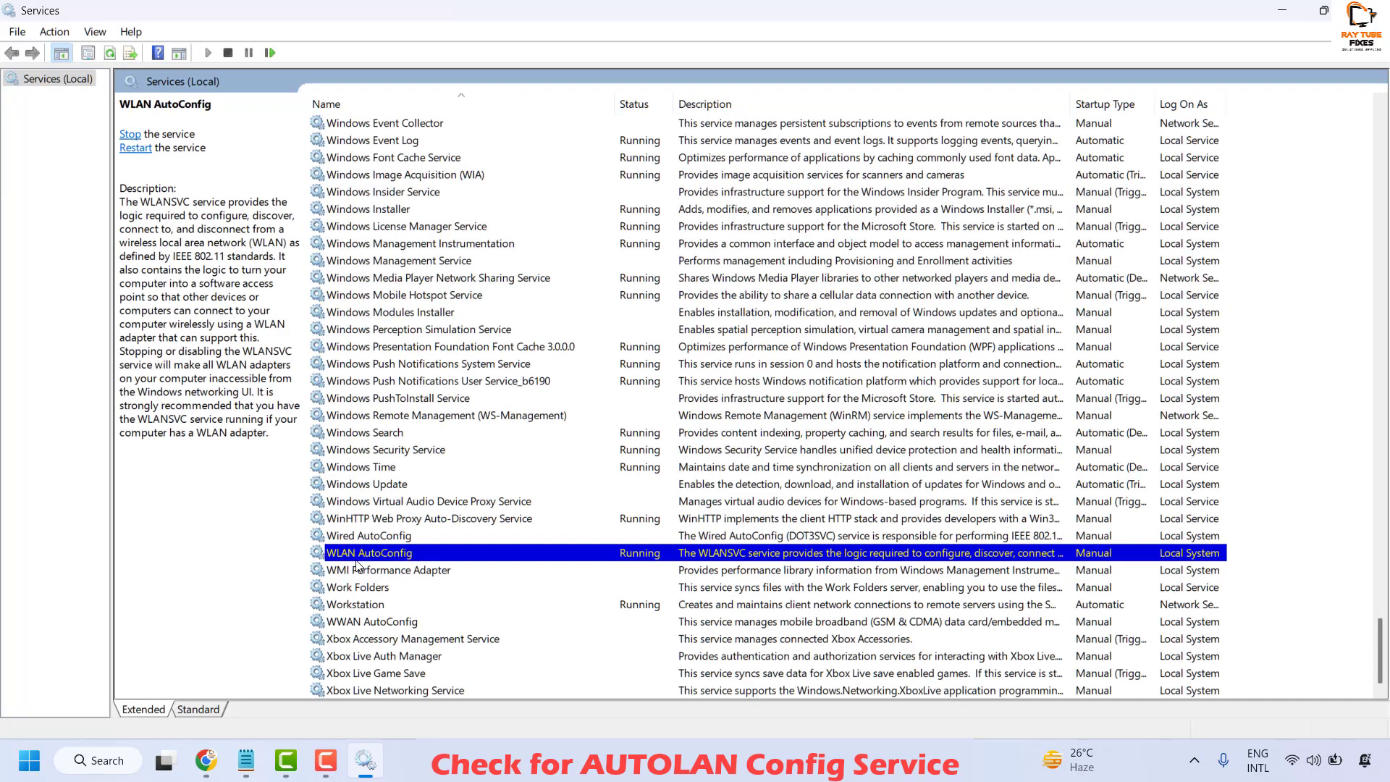
Step: Set WLAN AutoConfig's startup type to Automatic, apply, and confirm with OK
right_click(433, 556)
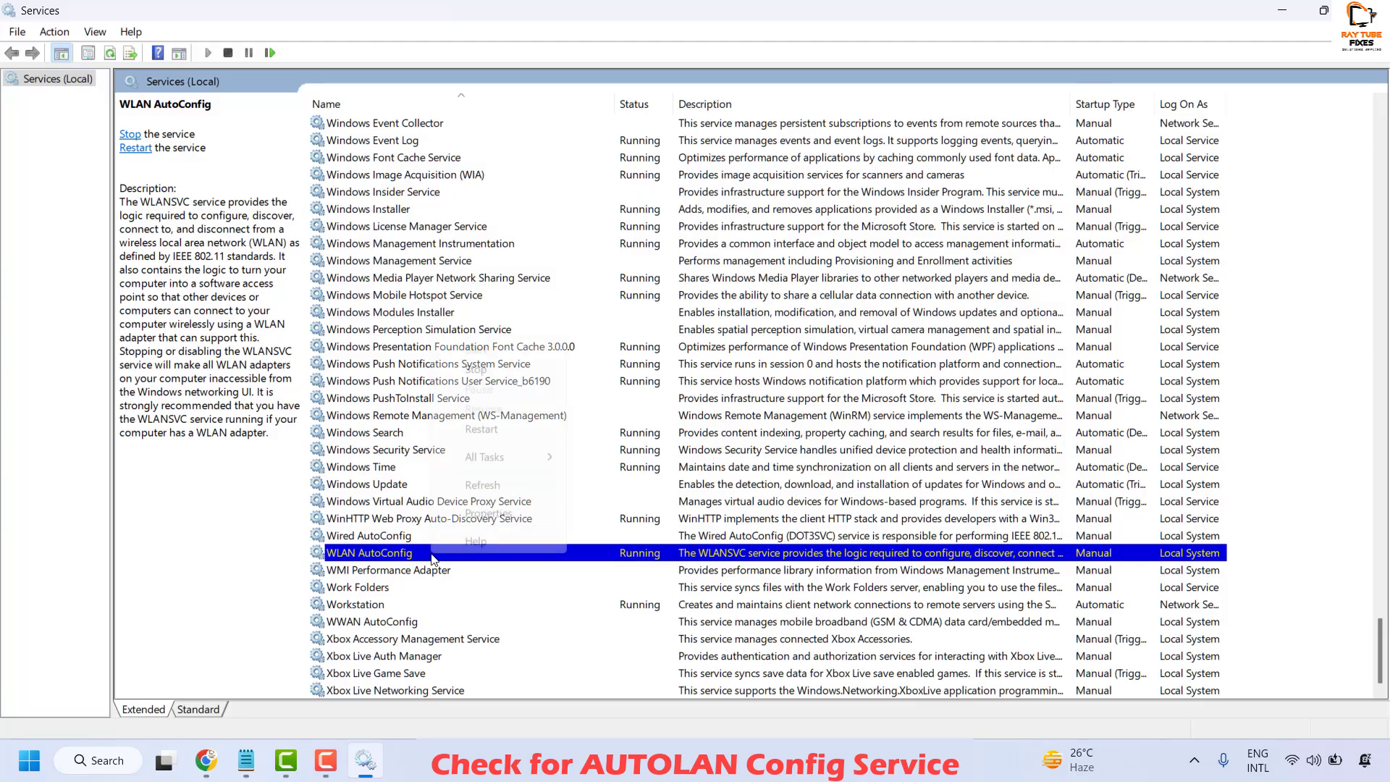
left_click(526, 514)
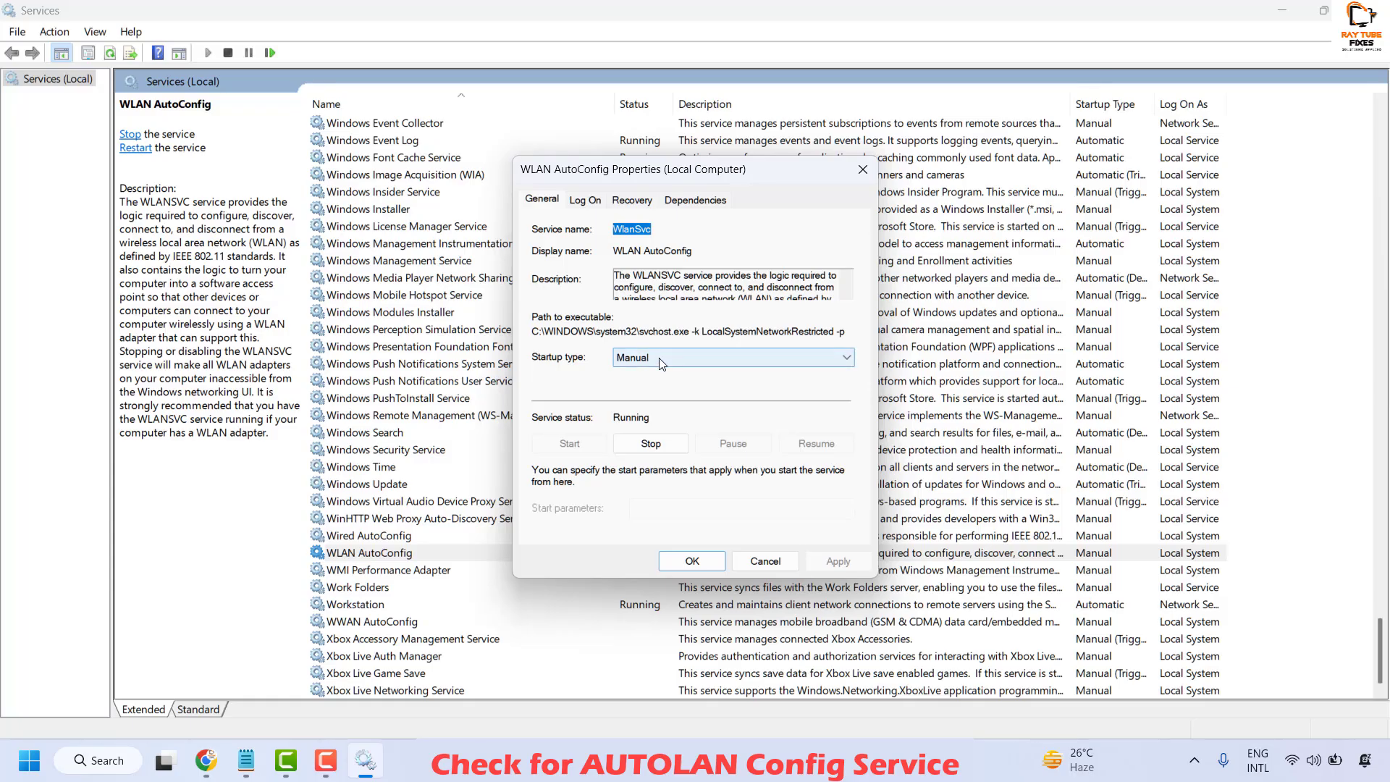
left_click(661, 357)
left_click(655, 381)
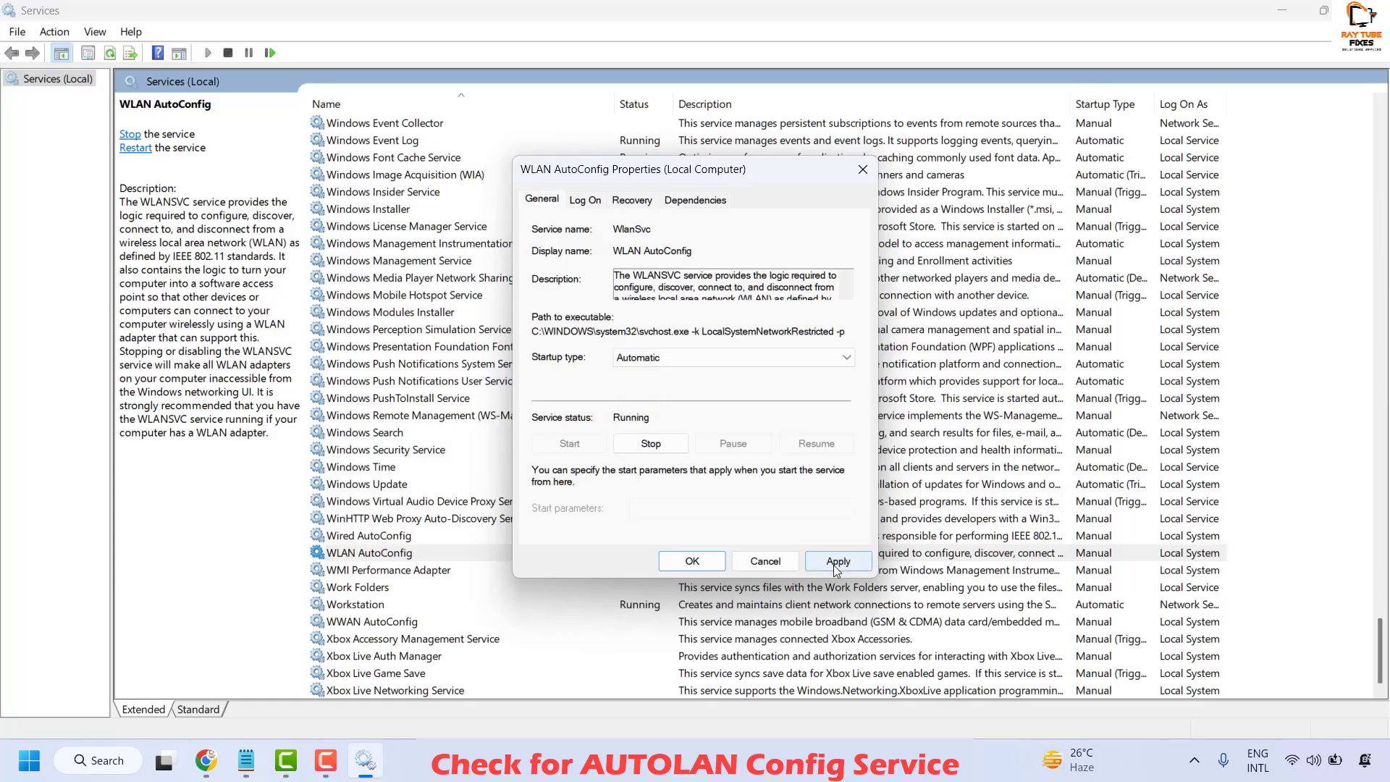
left_click(859, 565)
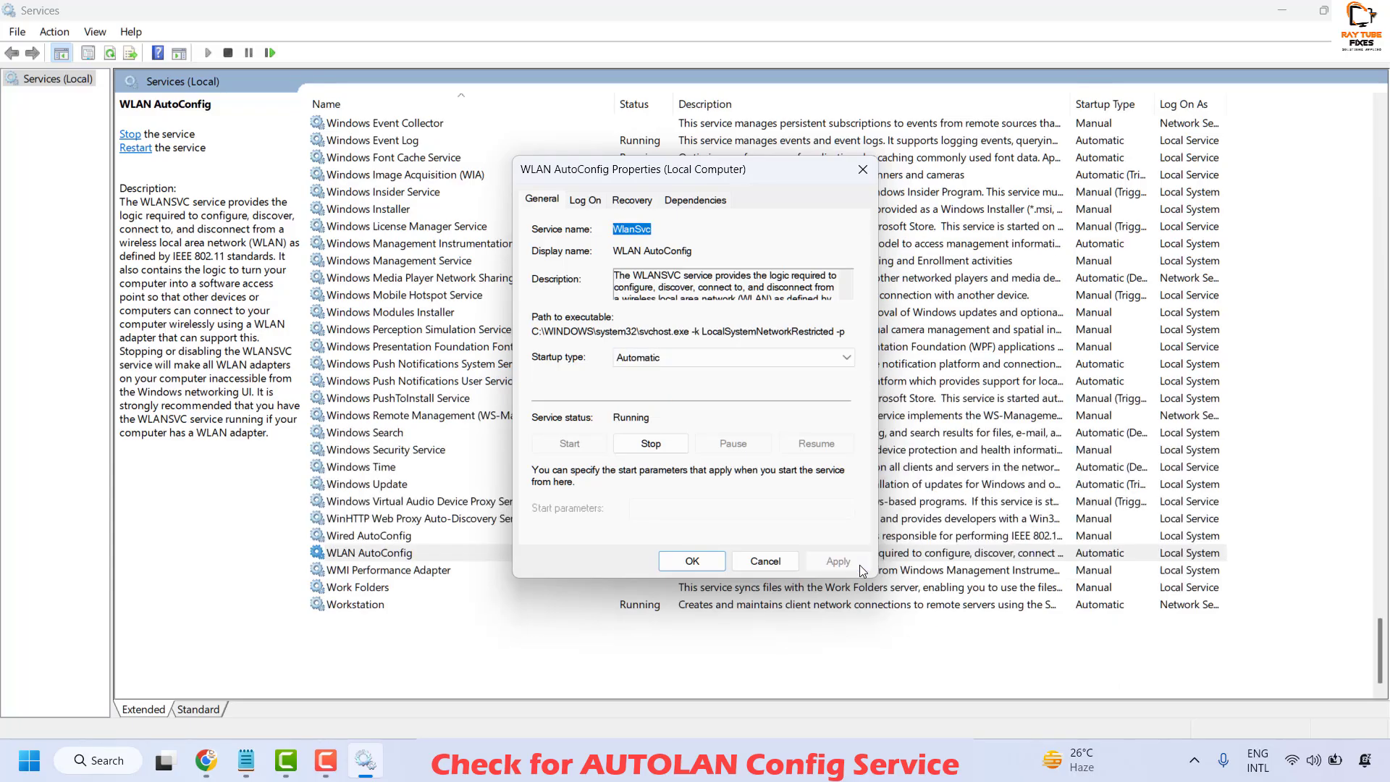
left_click(692, 562)
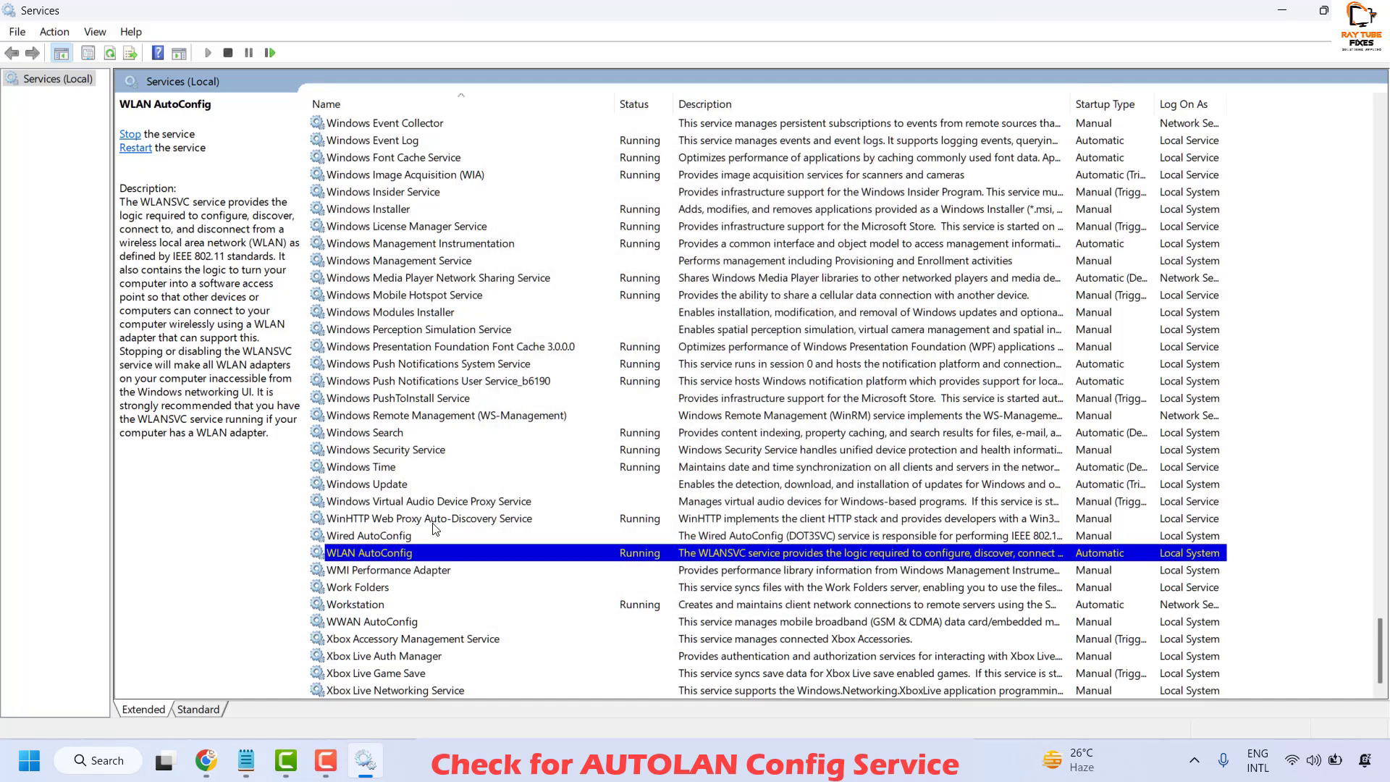
Step: Restart WLAN AutoConfig, dismiss the progress dialog, and minimize to the desktop
right_click(441, 554)
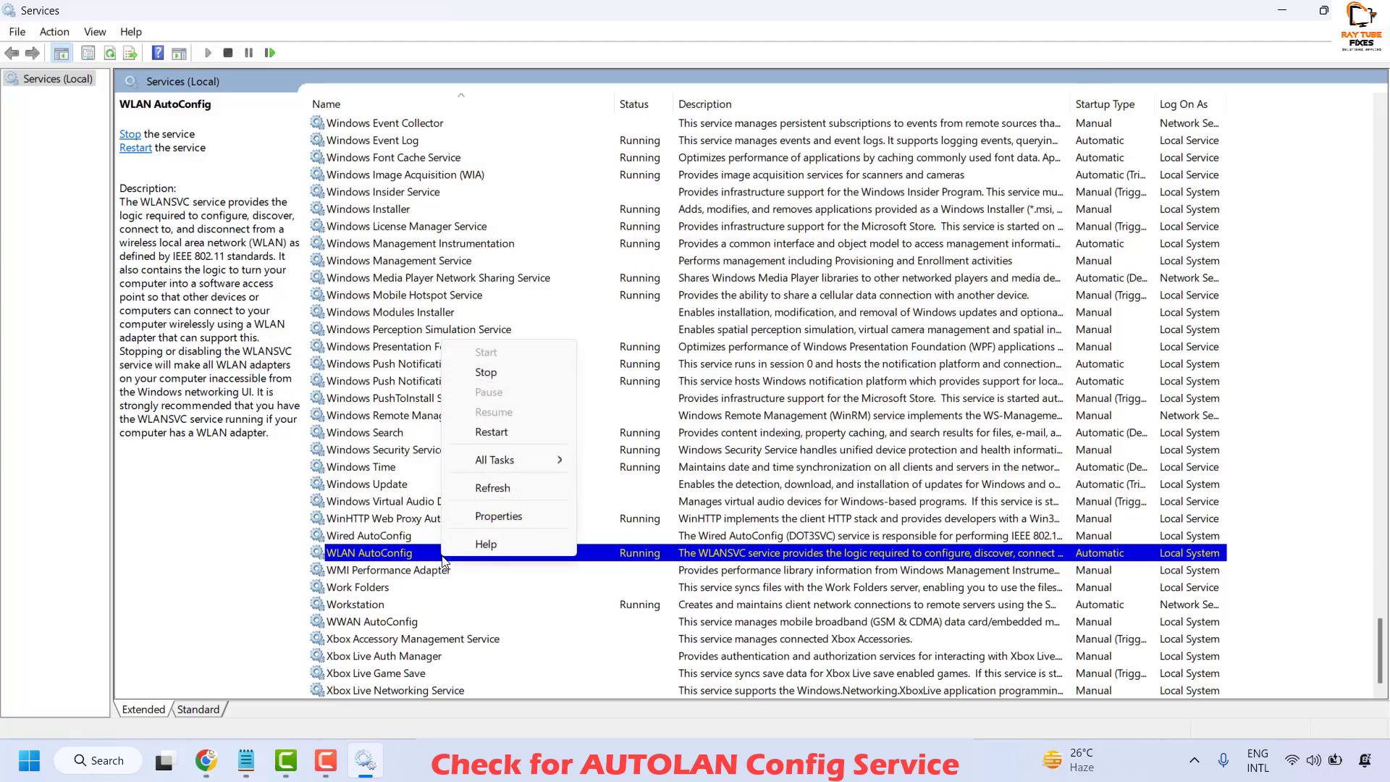
left_click(492, 432)
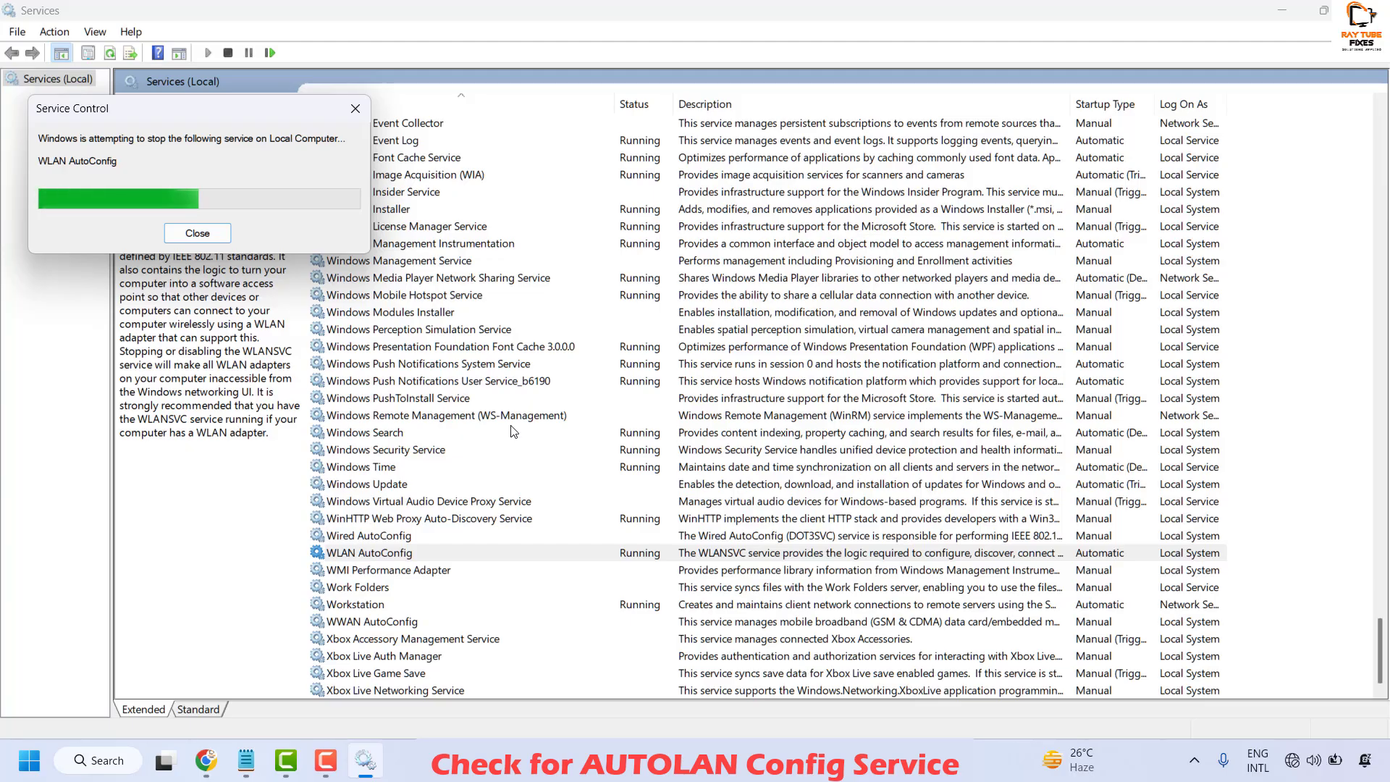
left_click(228, 228)
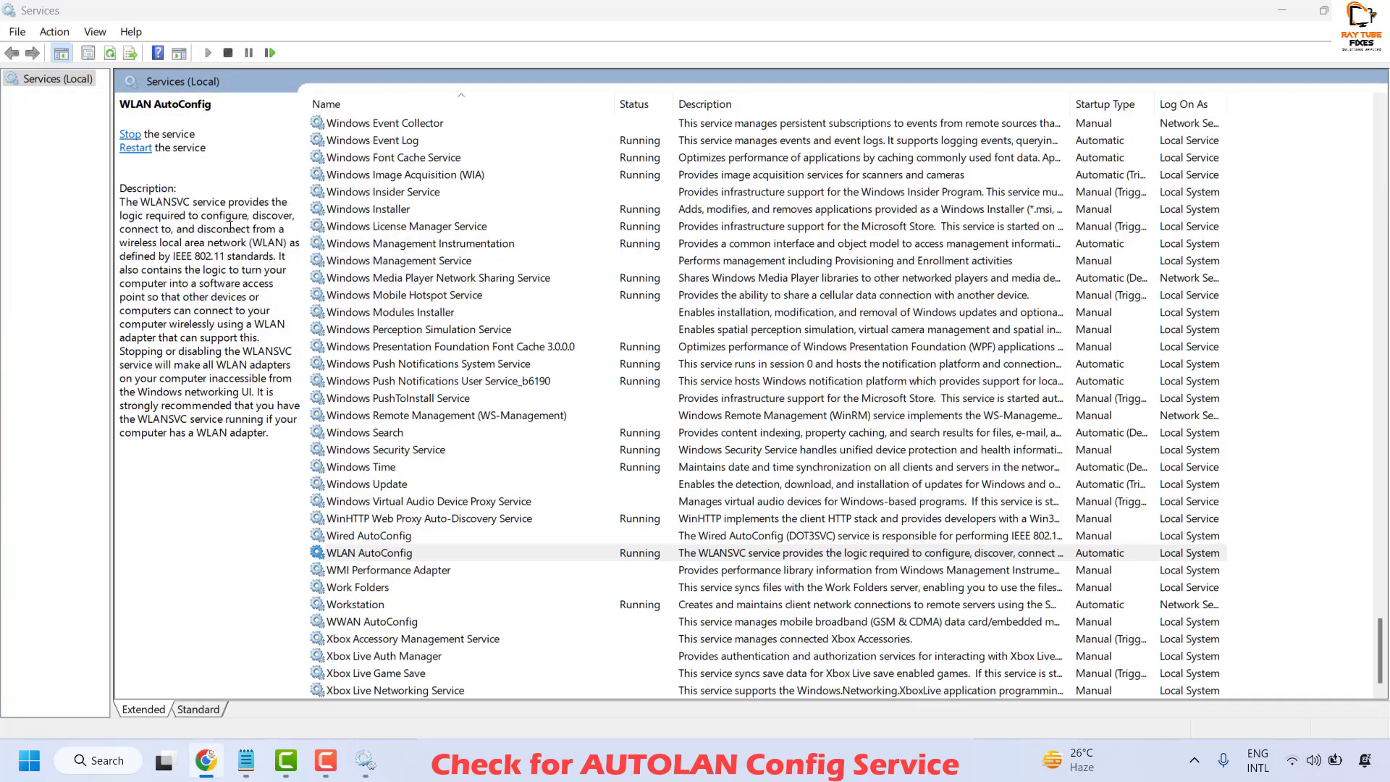
key("super+d")
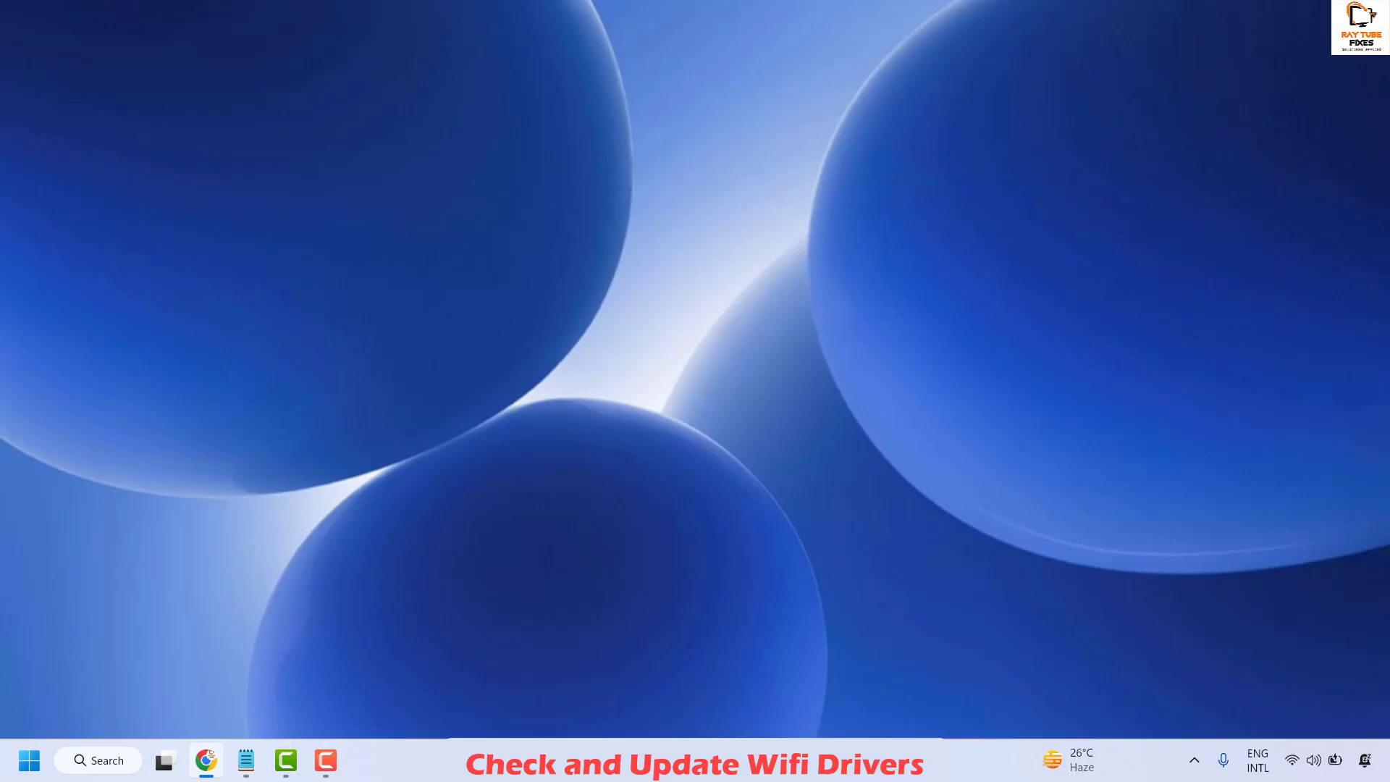
Step: Open Device Manager maximized and expand the Network adapters category
right_click(32, 776)
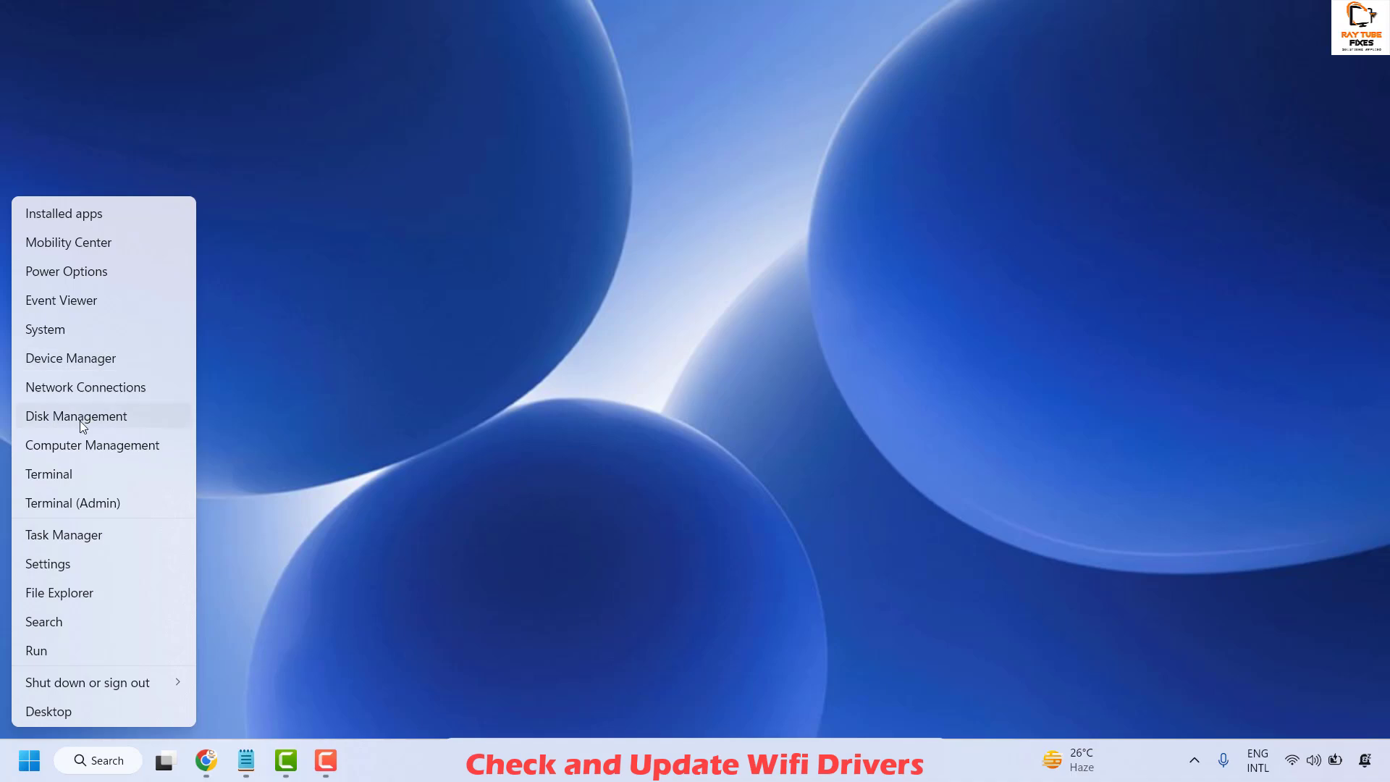
left_click(71, 357)
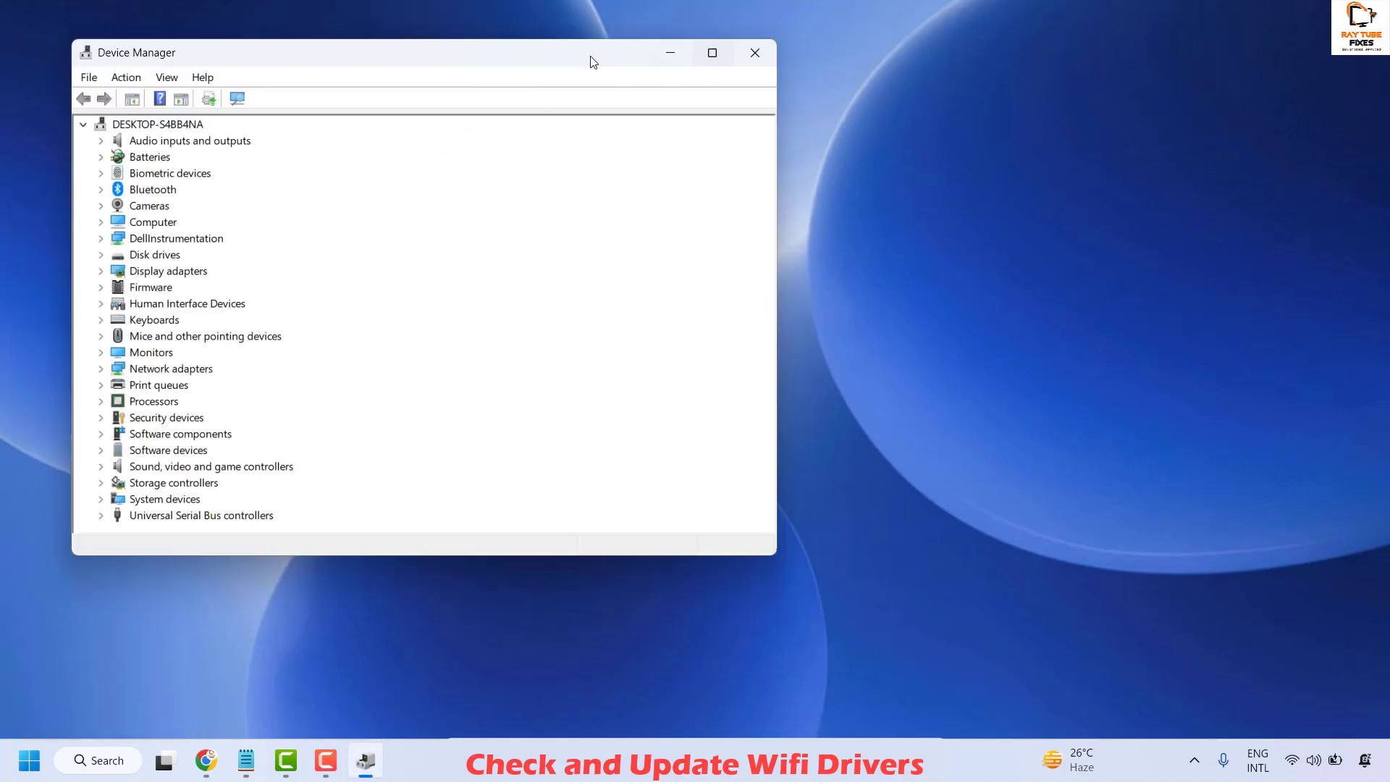
left_click_drag(590, 58, 1061, 105)
left_click(1182, 96)
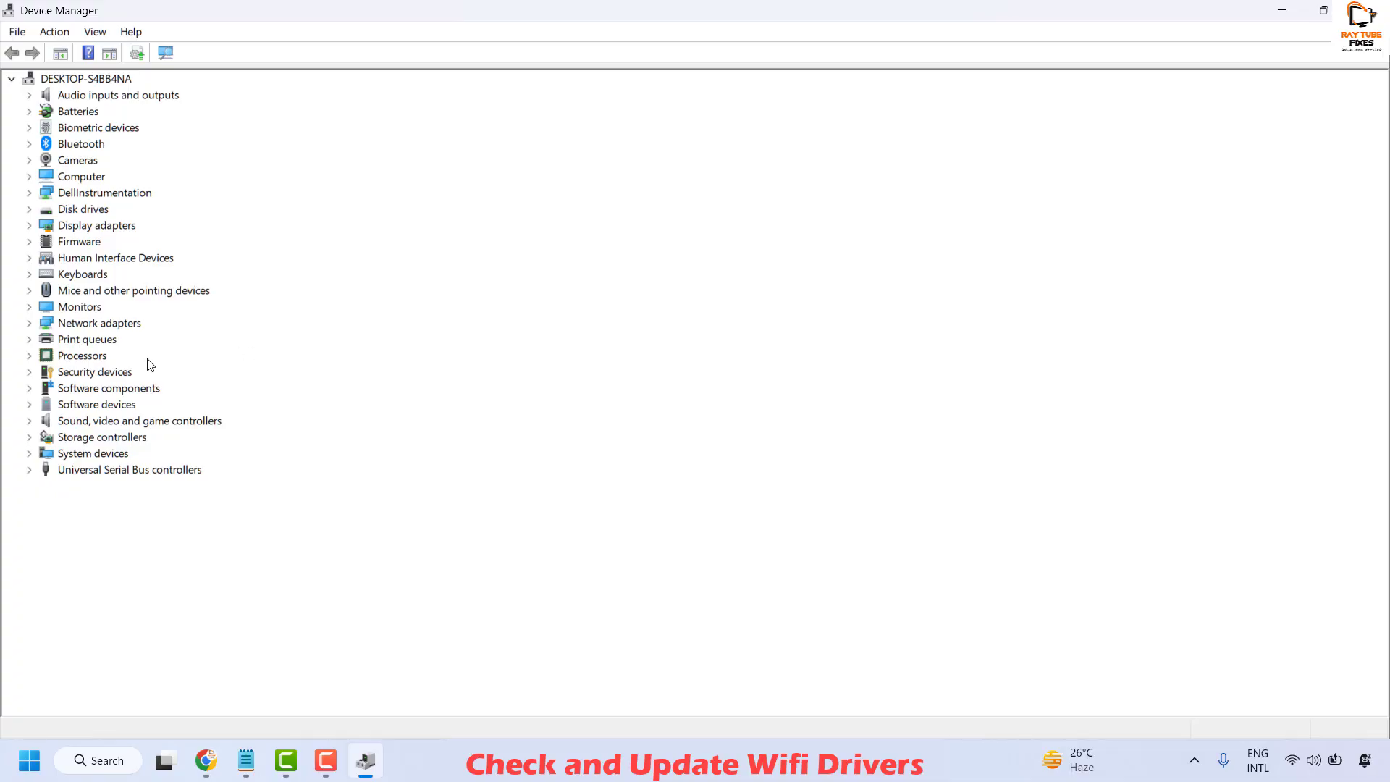
left_click(29, 324)
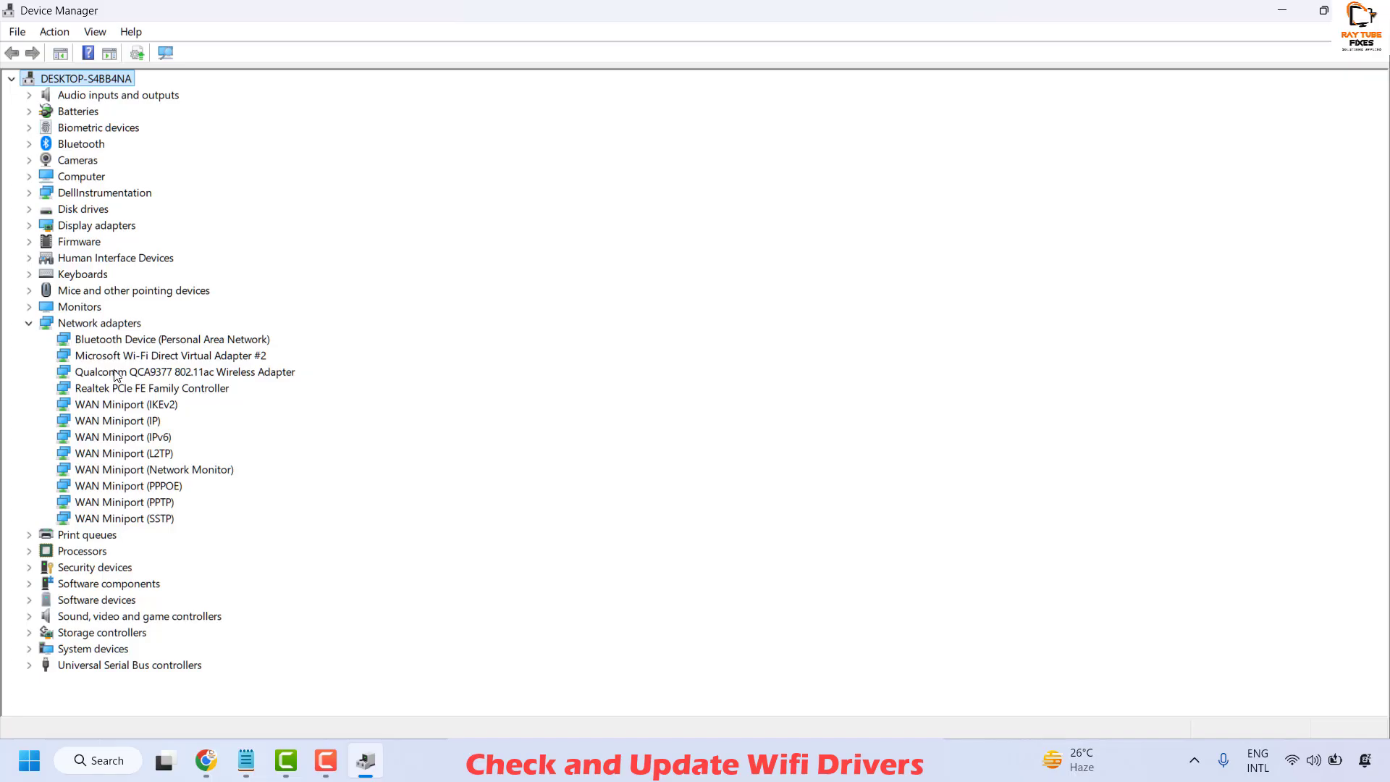
Step: Search automatically for a newer Qualcomm adapter driver, then close Device Manager
right_click(193, 372)
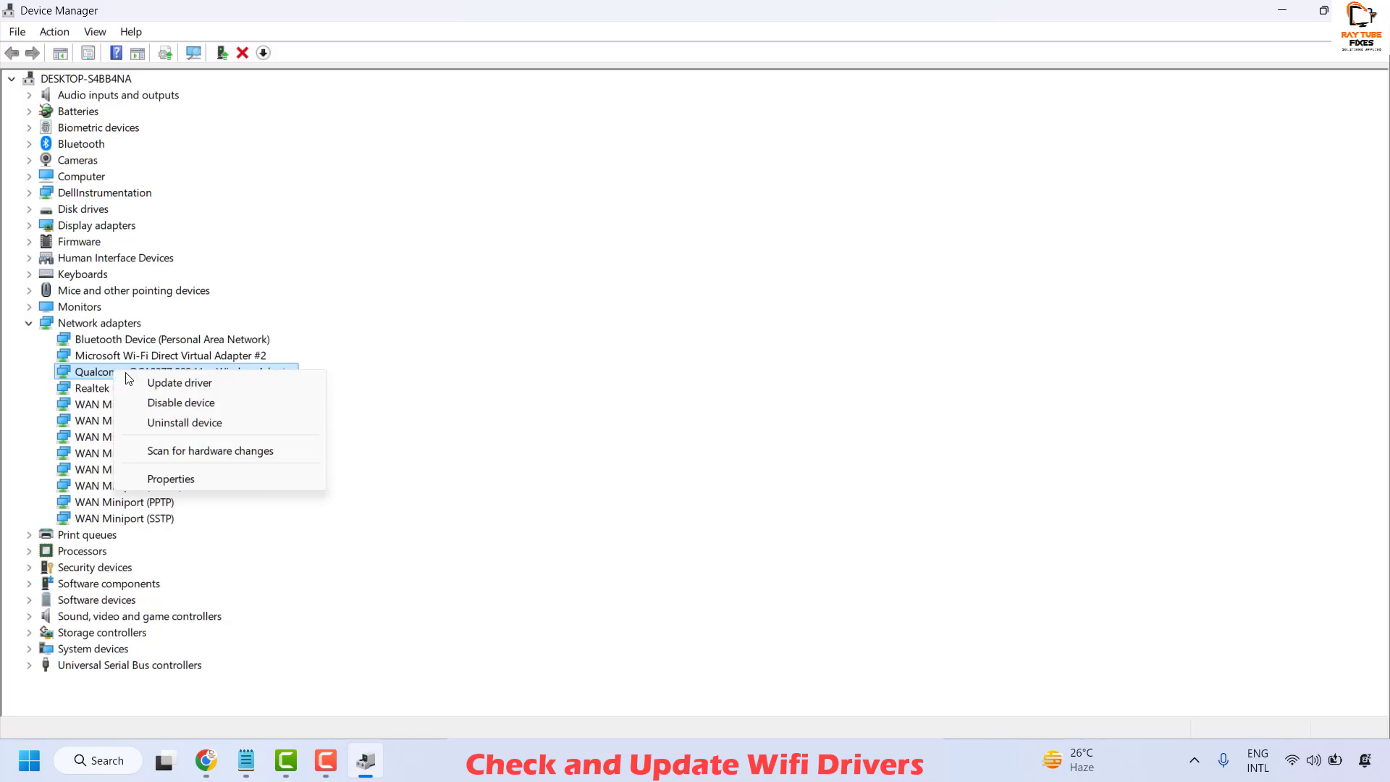
left_click(243, 381)
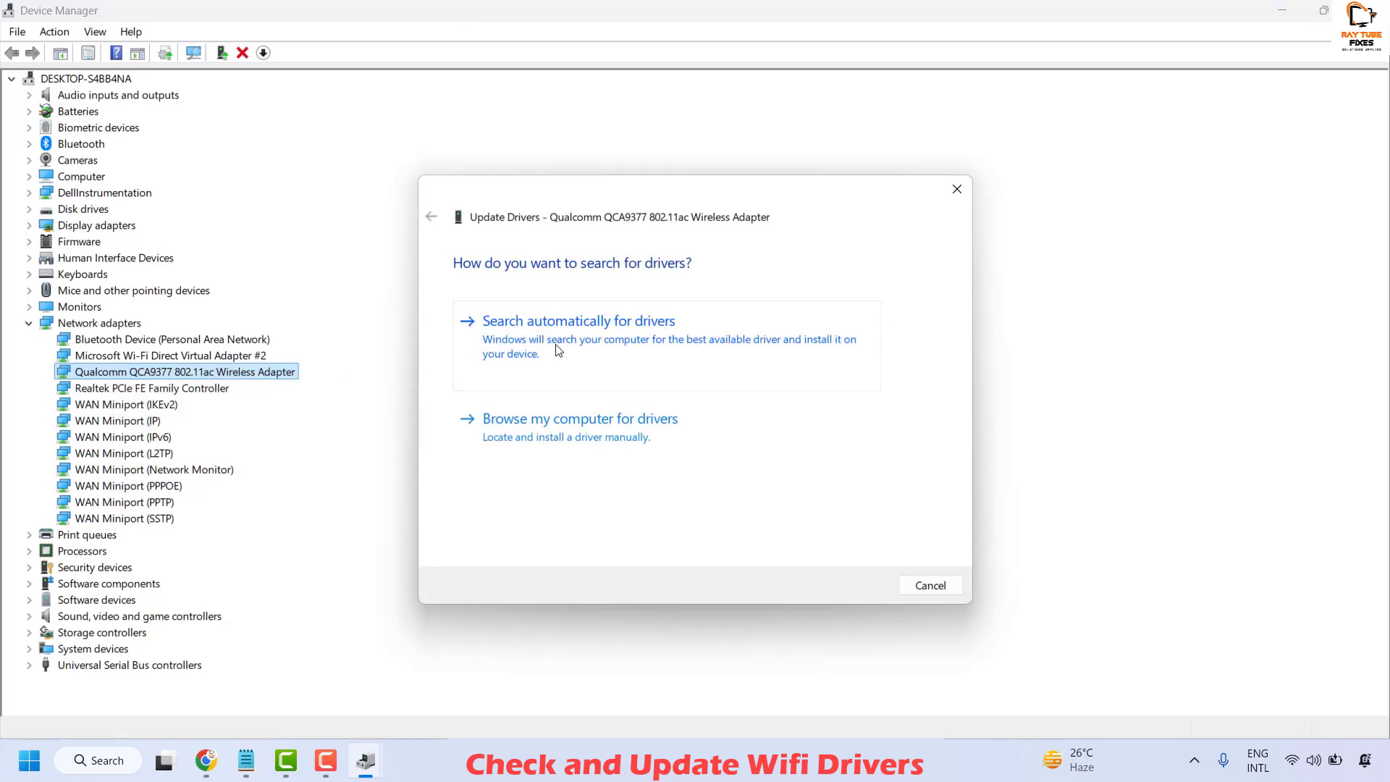
left_click(565, 350)
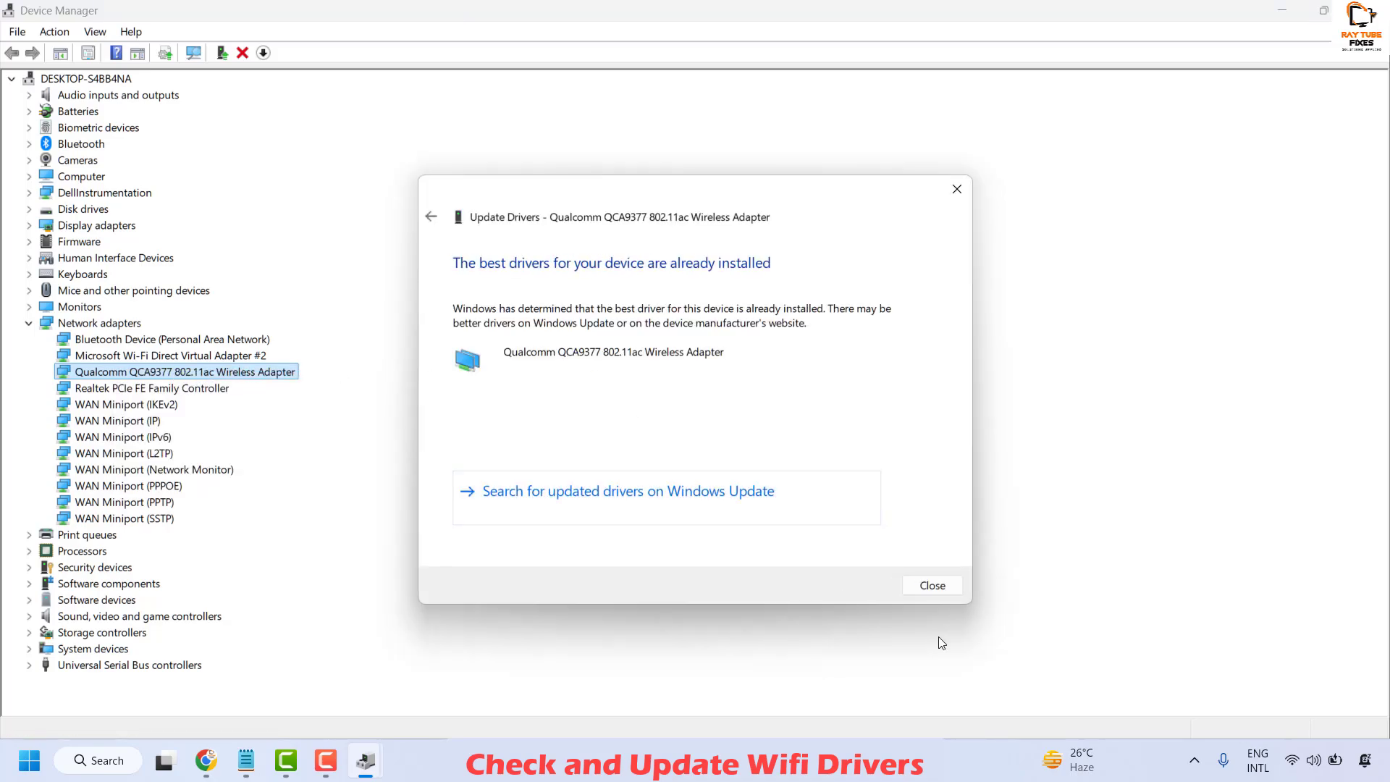
left_click(933, 586)
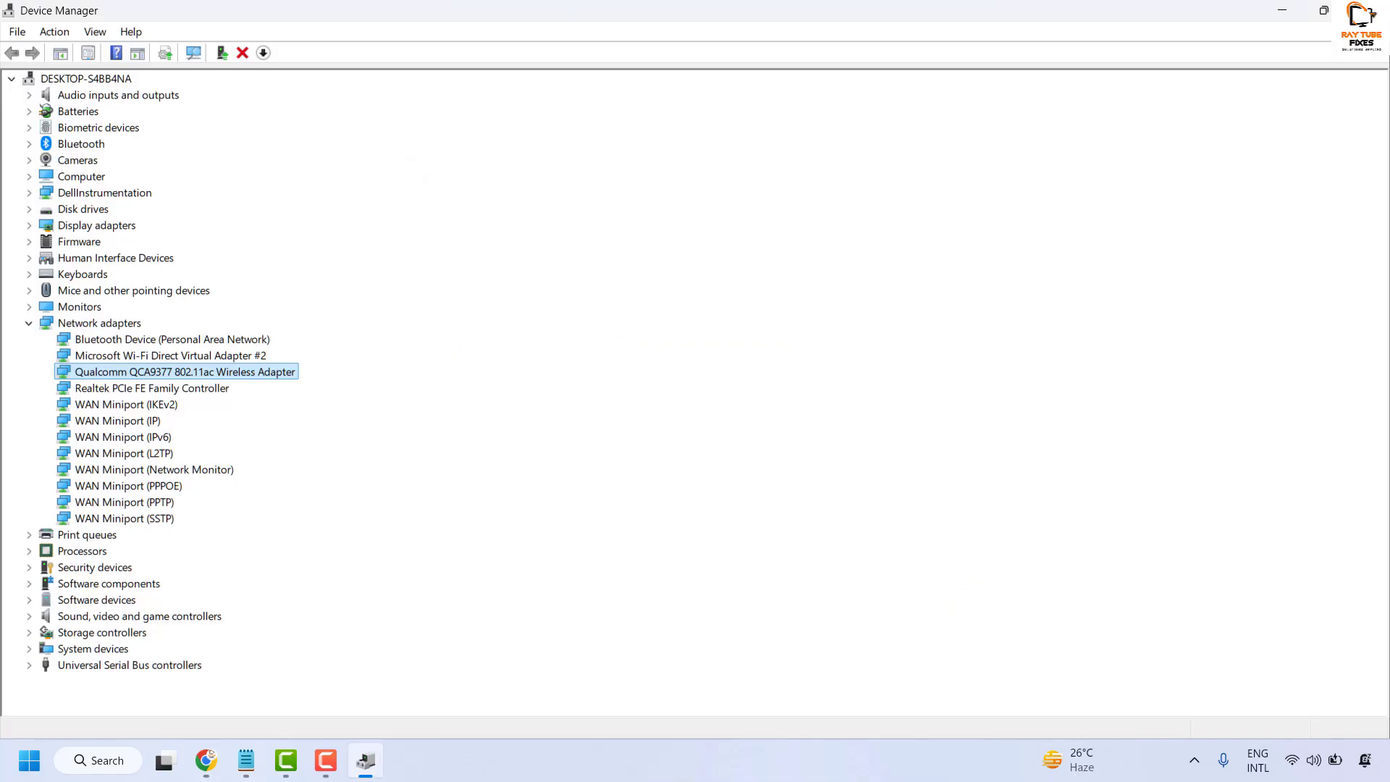
key("alt+F4")
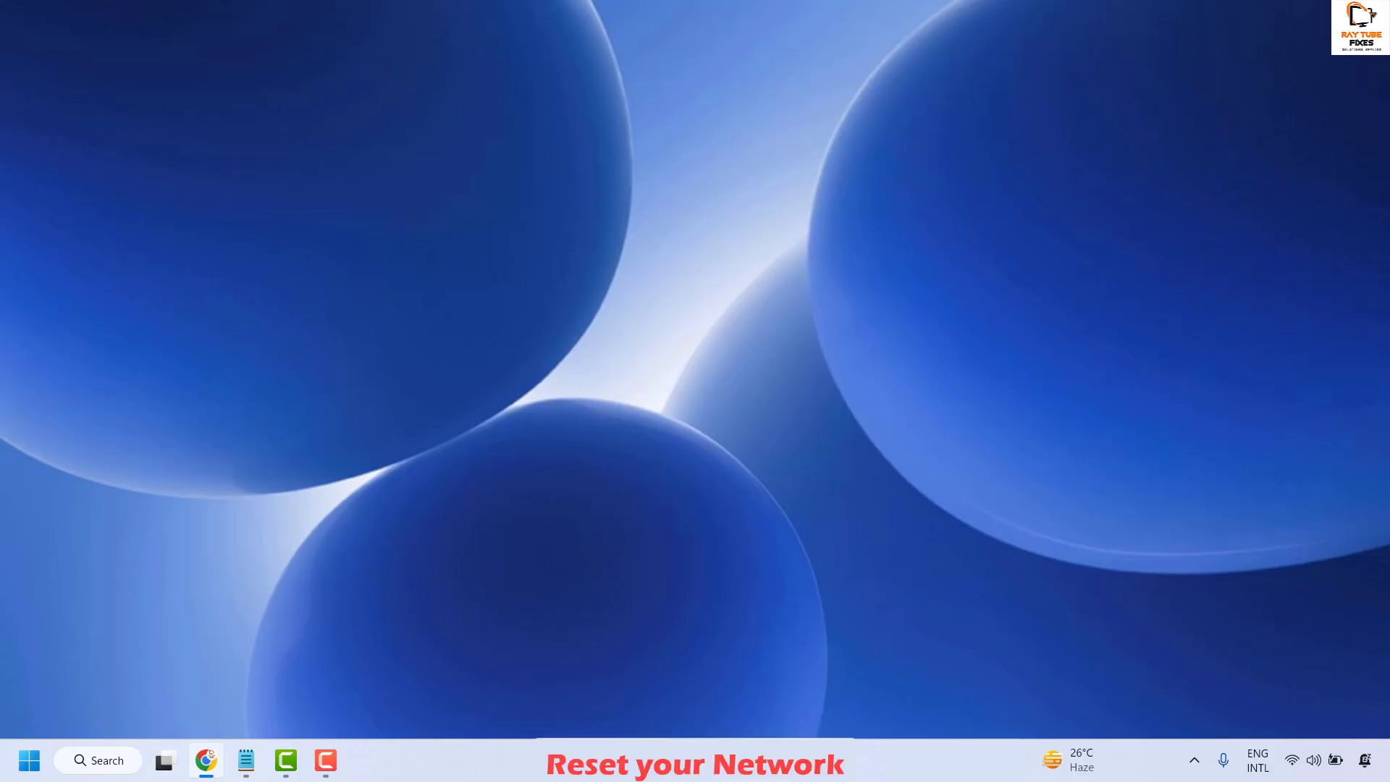
Step: Run Network reset from Advanced network settings and confirm it with Yes
right_click(33, 763)
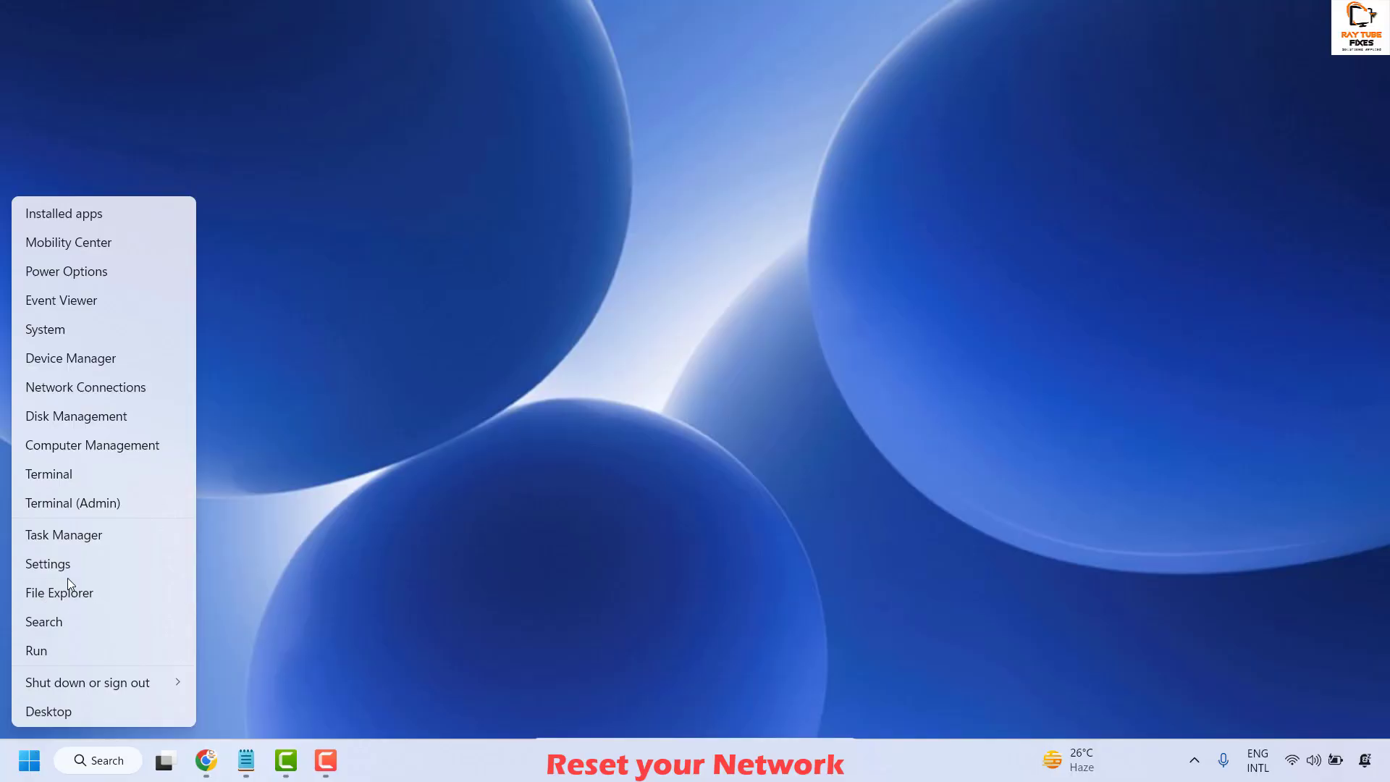
left_click(106, 569)
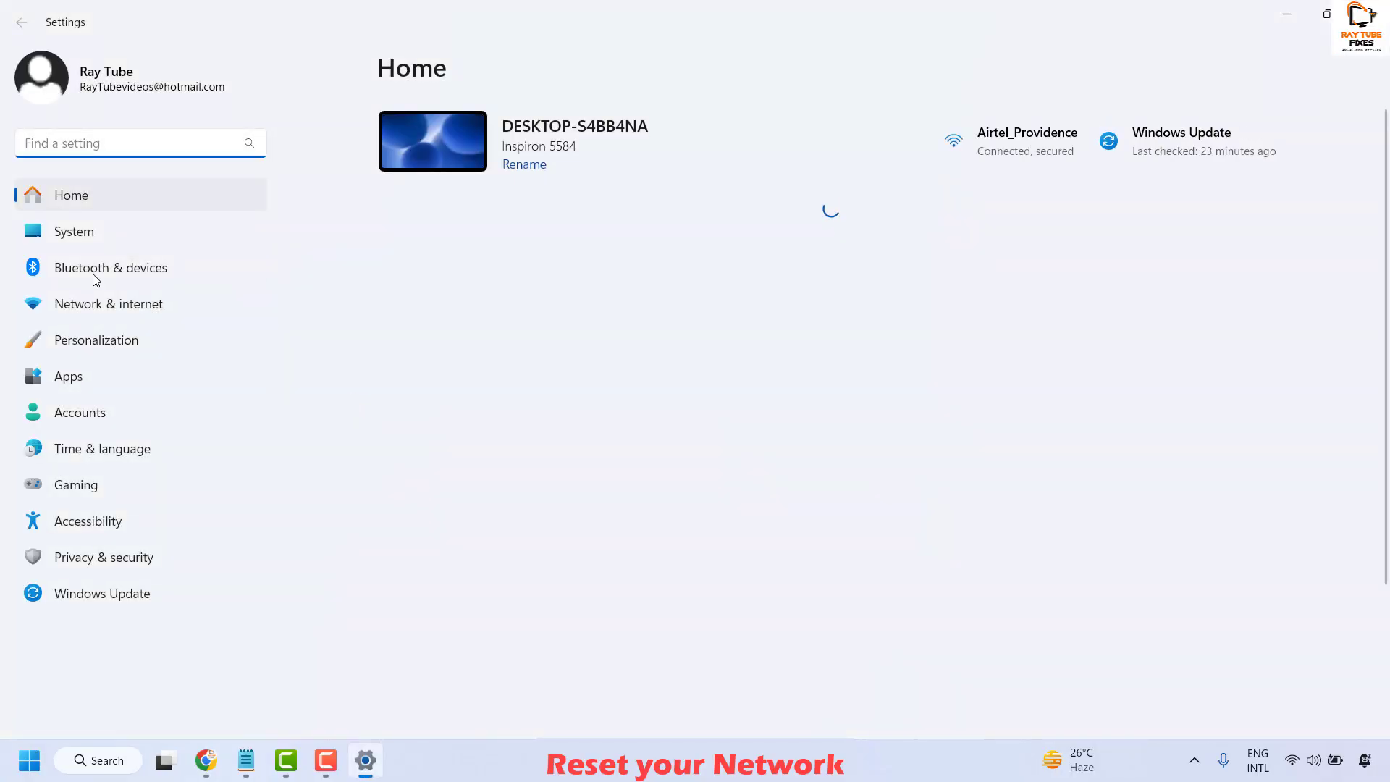
left_click(89, 304)
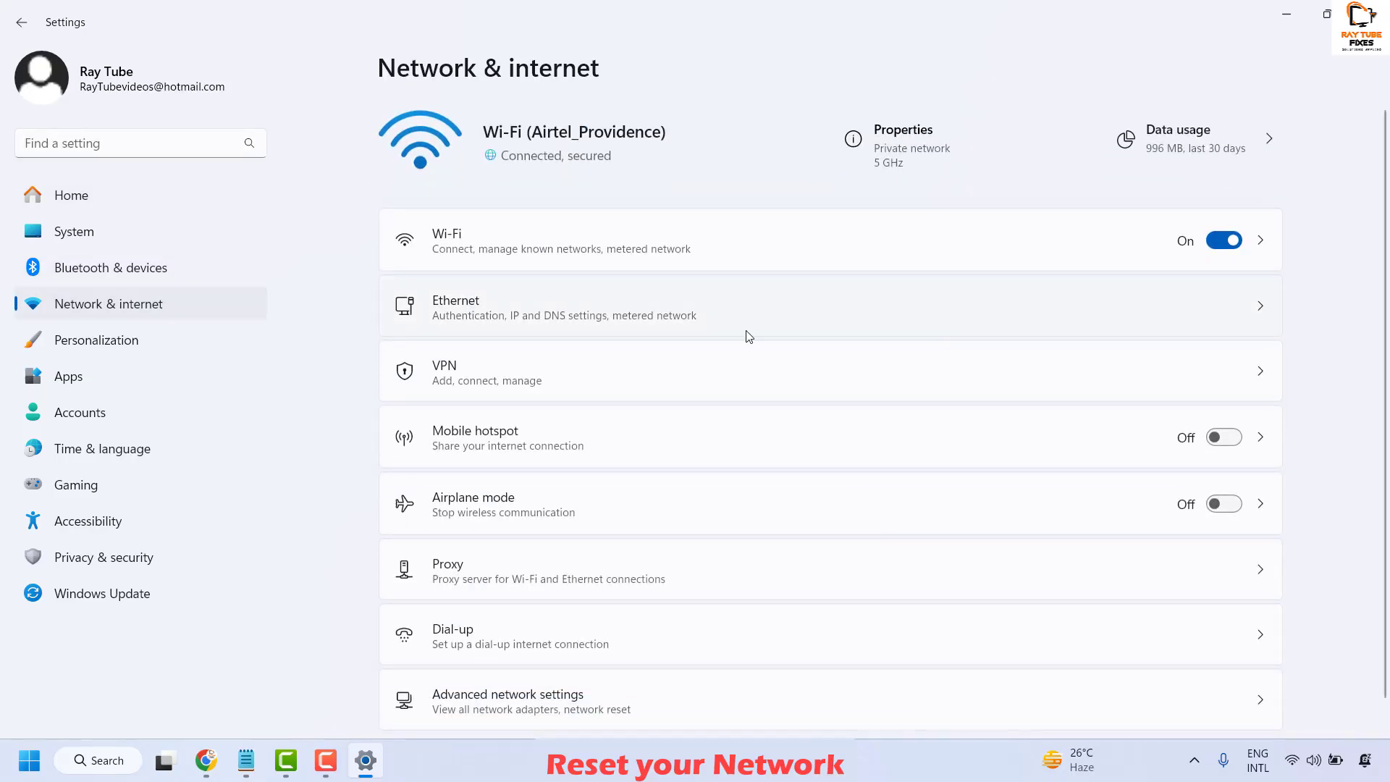
scroll(749, 338, "down", 1)
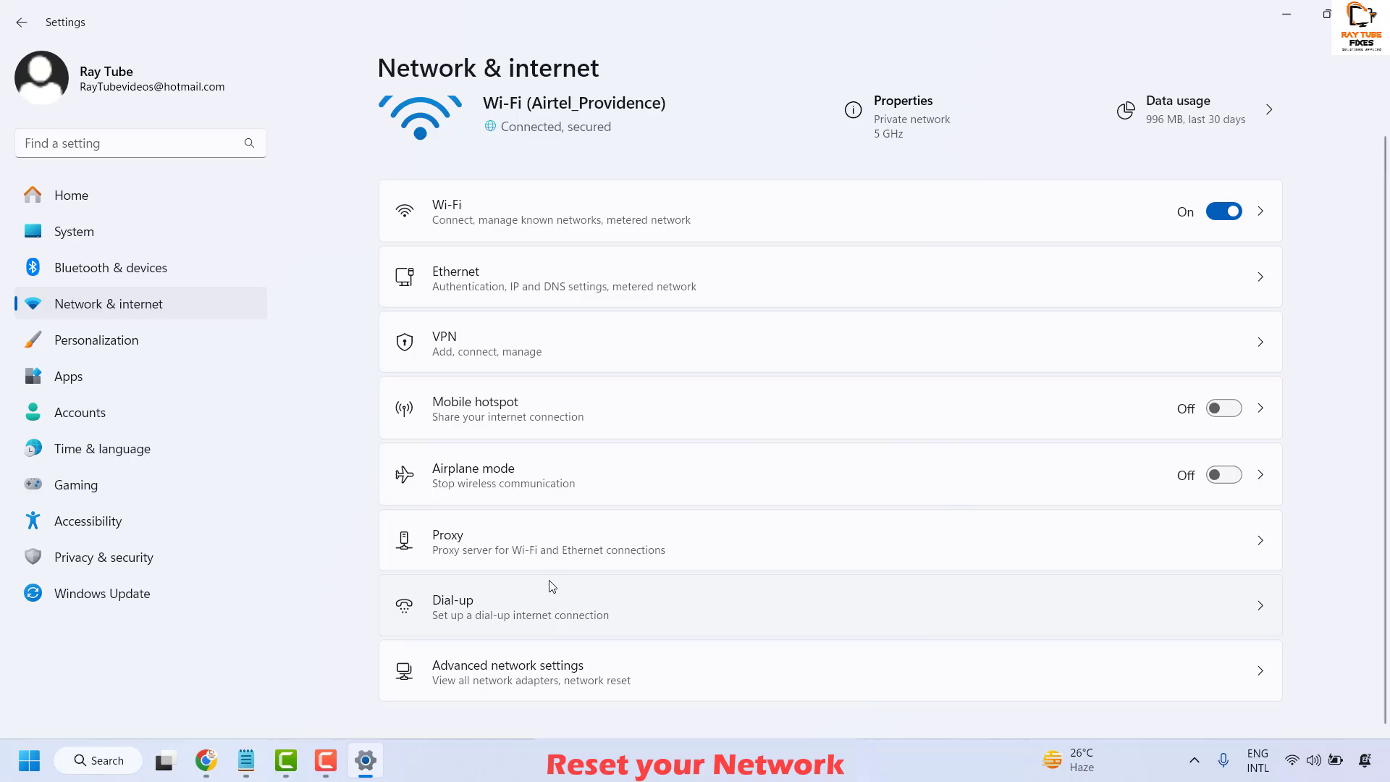
left_click(543, 678)
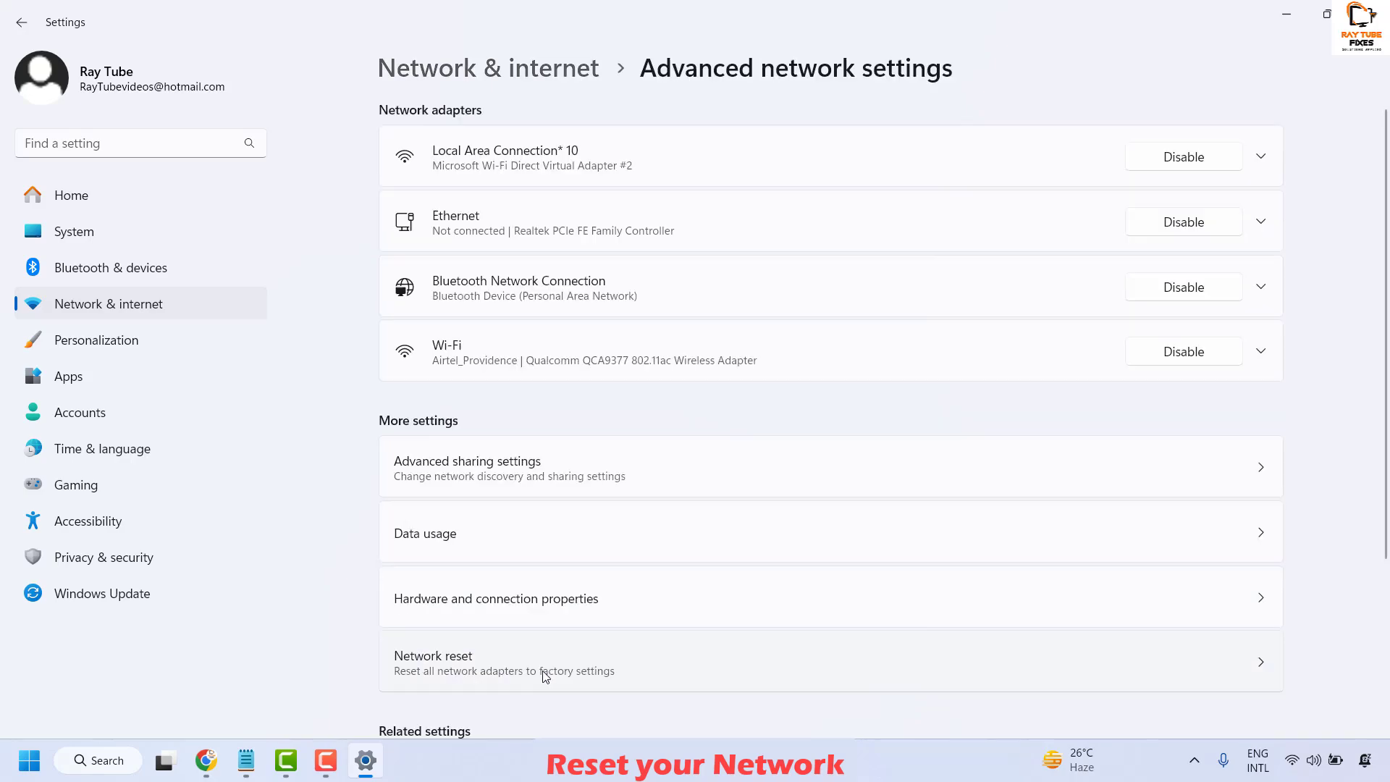
scroll(646, 540, "down", 3)
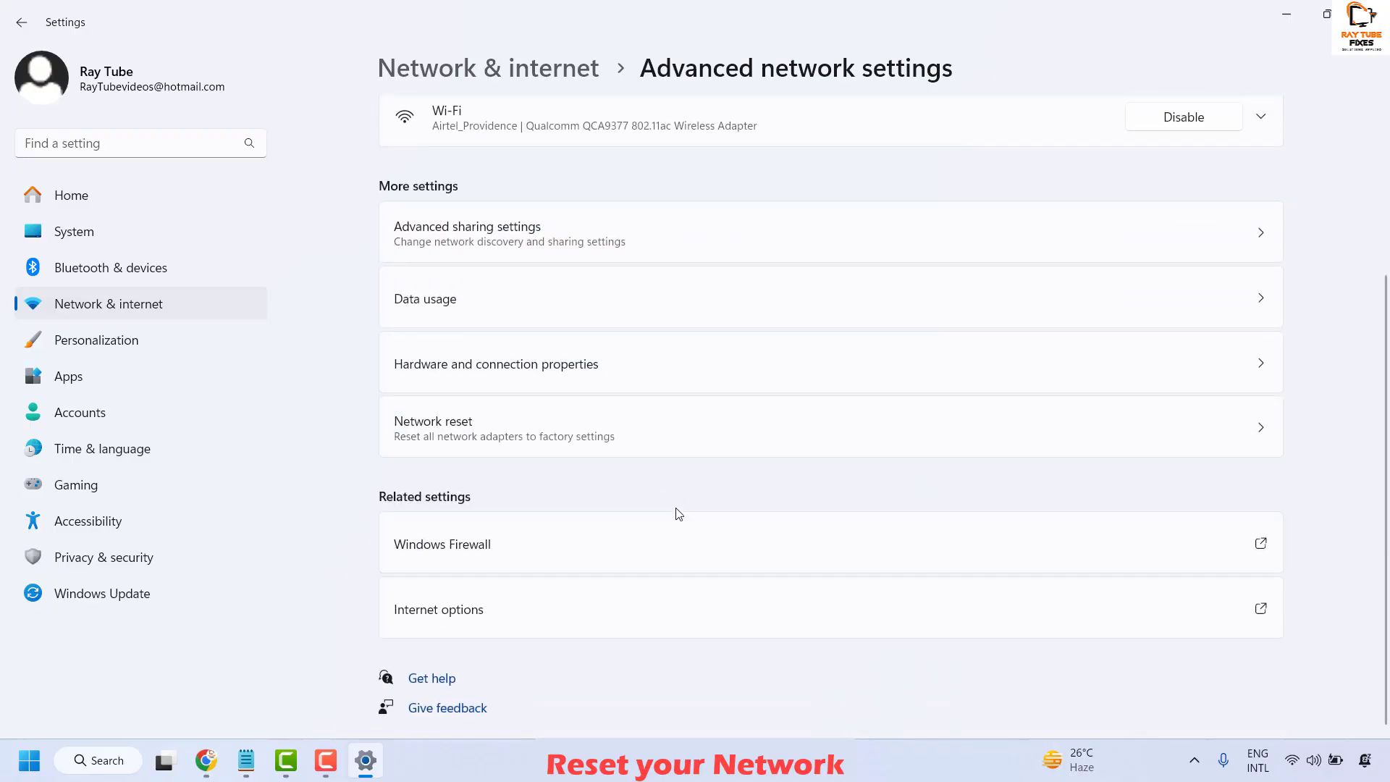
left_click(623, 439)
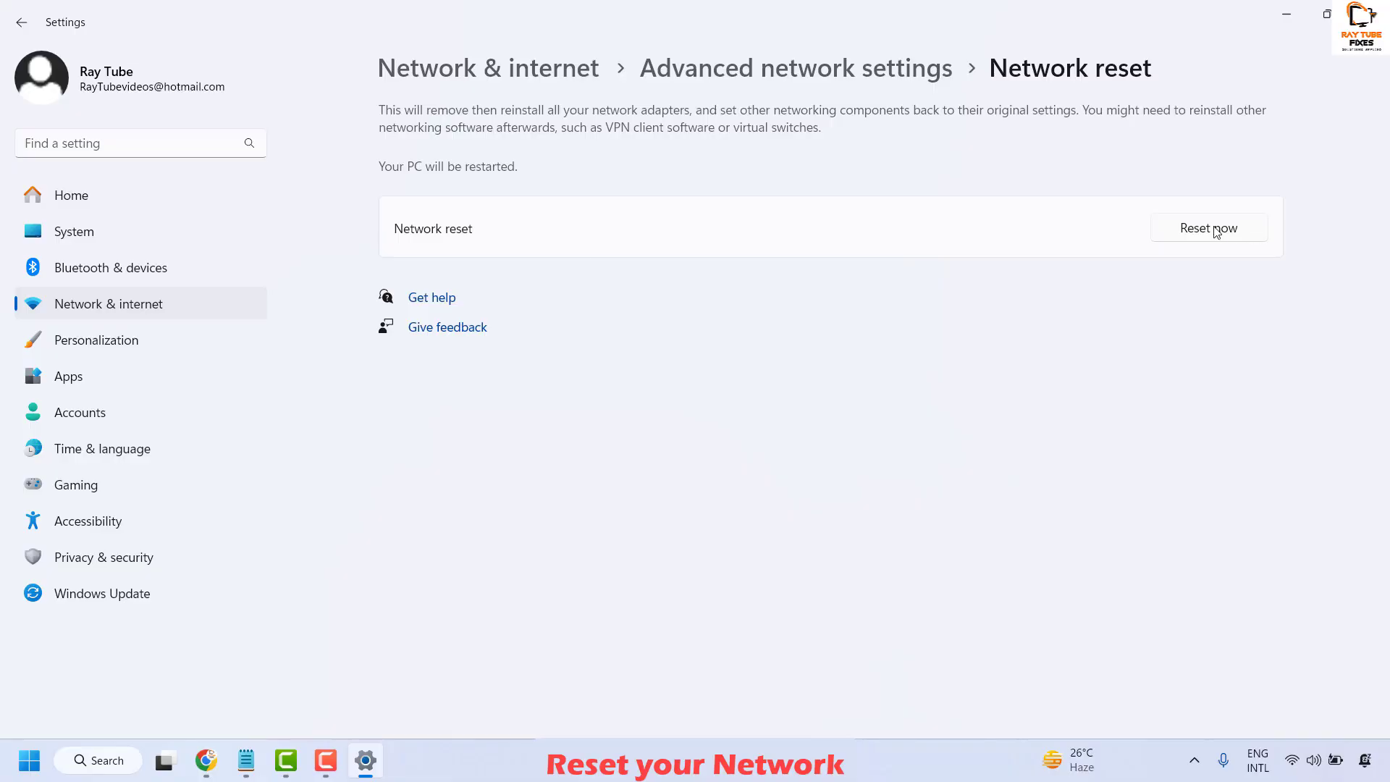
left_click(1216, 230)
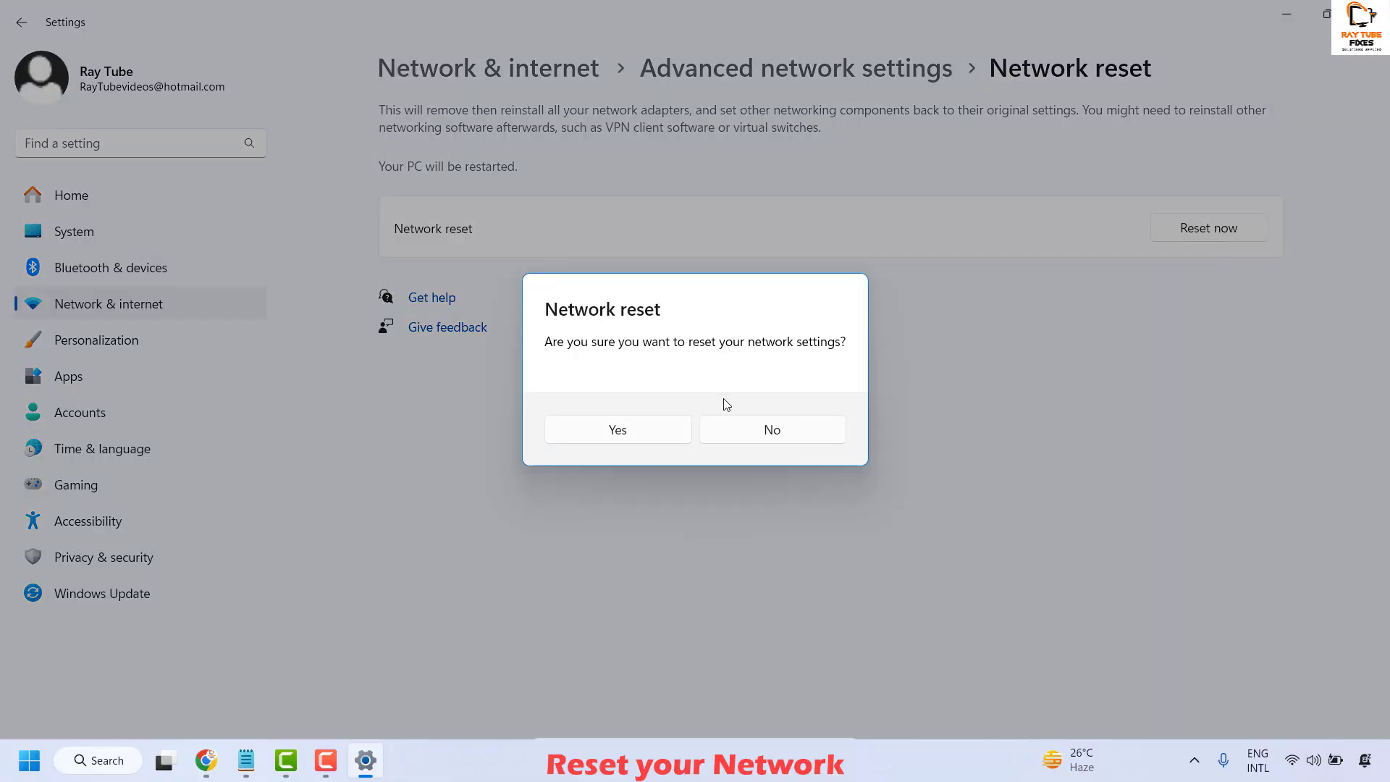
left_click(618, 430)
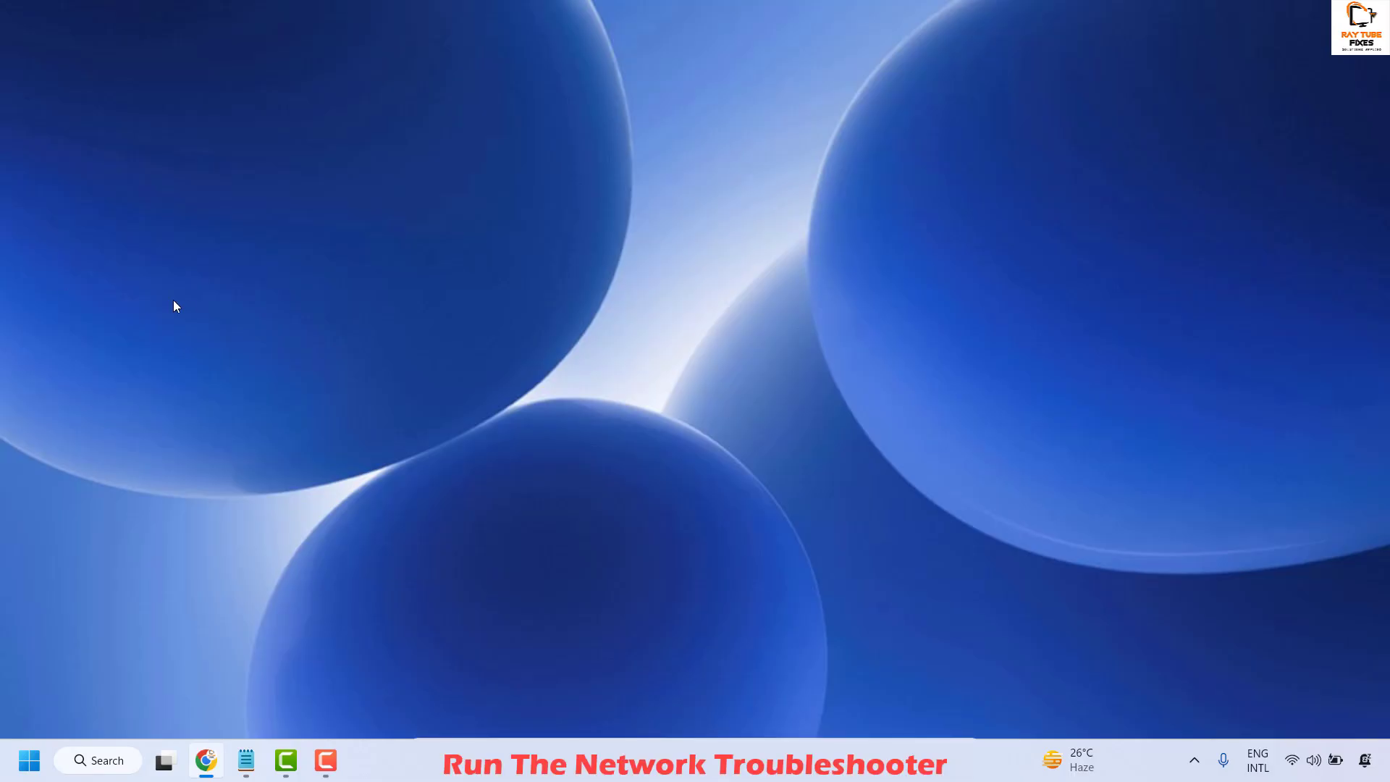
Step: Go from Windows Update > Advanced options > Recovery to the Troubleshoot page
right_click(35, 767)
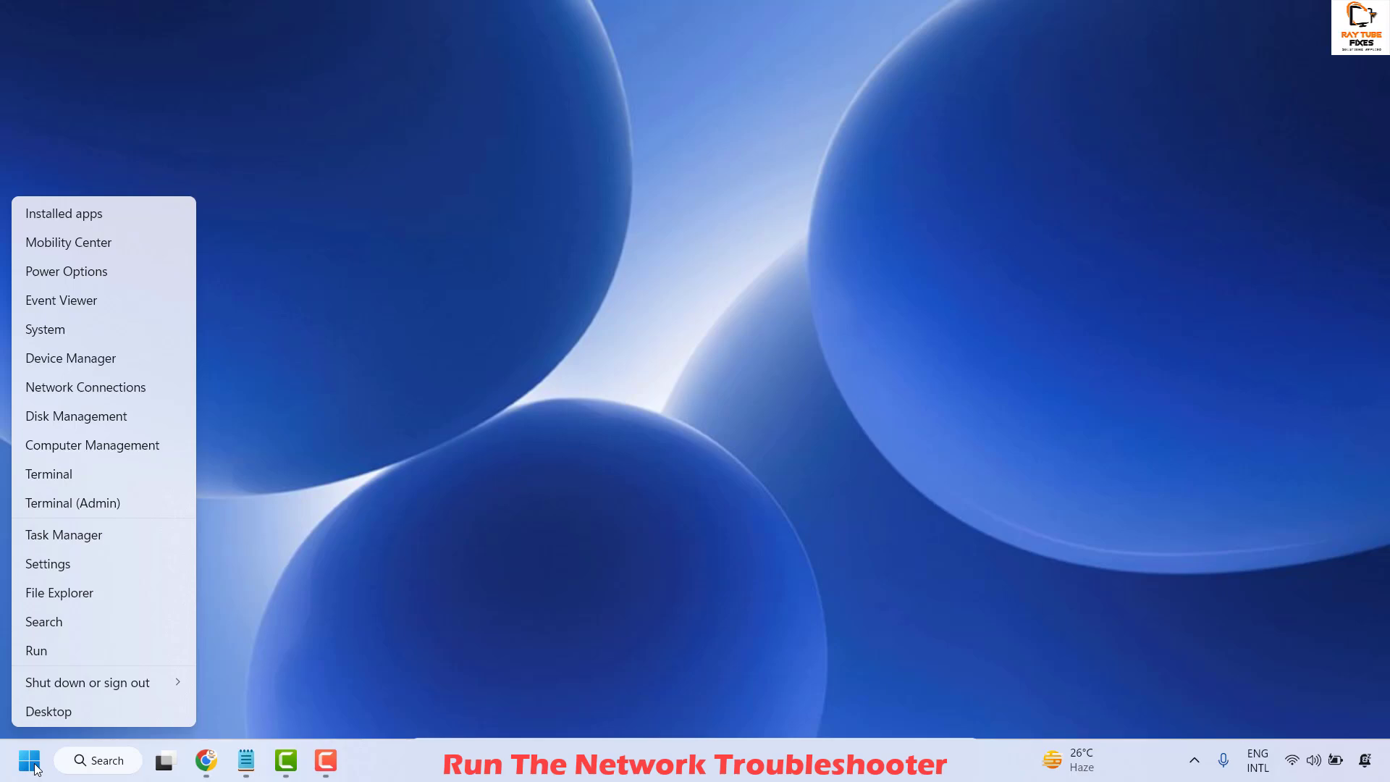
left_click(63, 573)
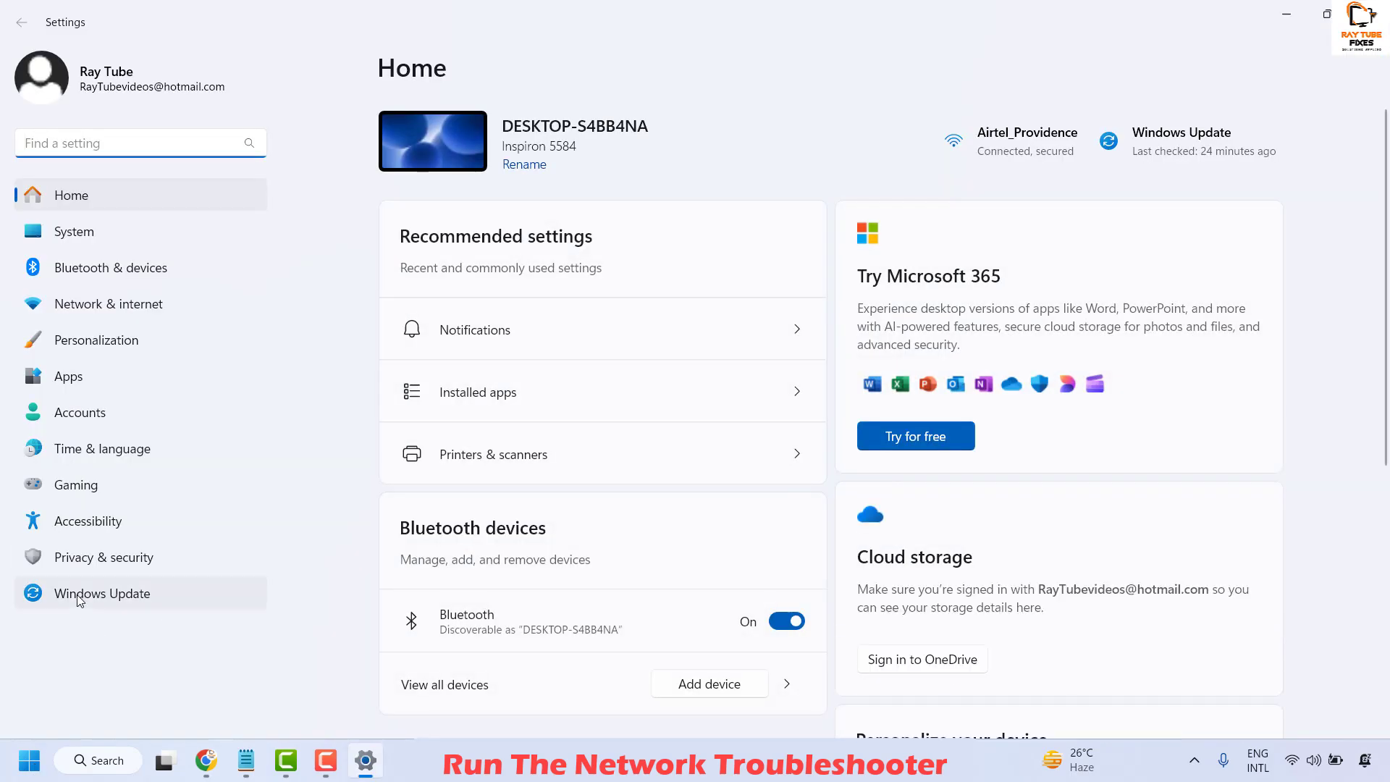
left_click(79, 595)
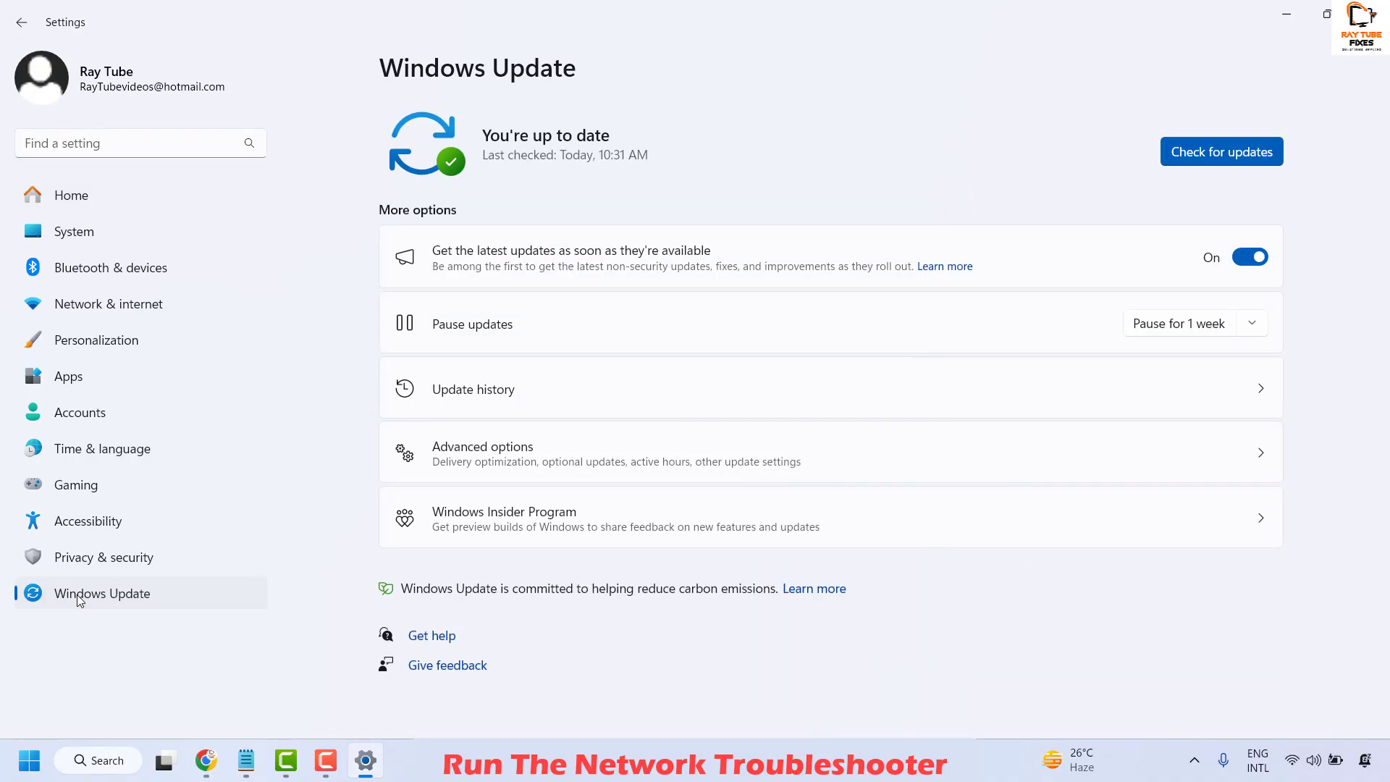
scroll(761, 482, "down", 3)
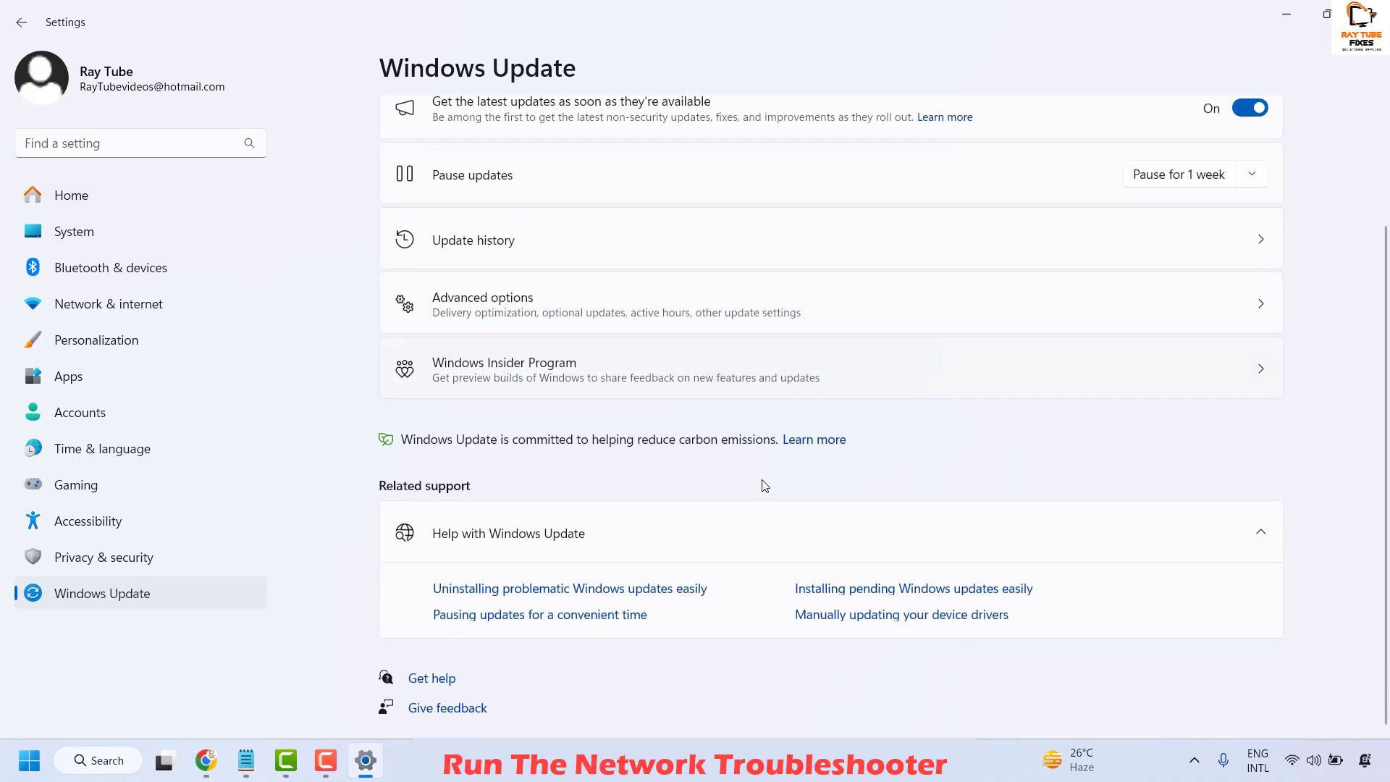
scroll(763, 484, "up", 3)
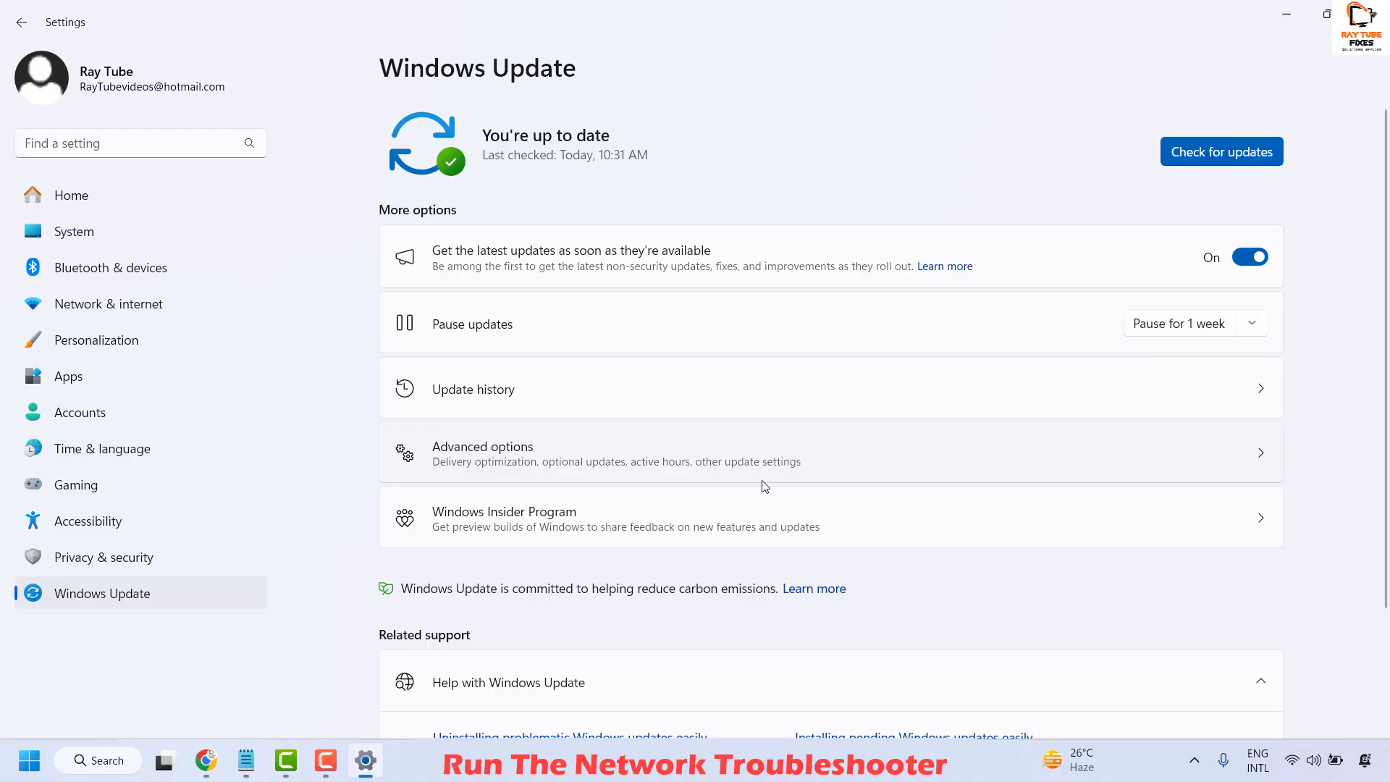
left_click(524, 463)
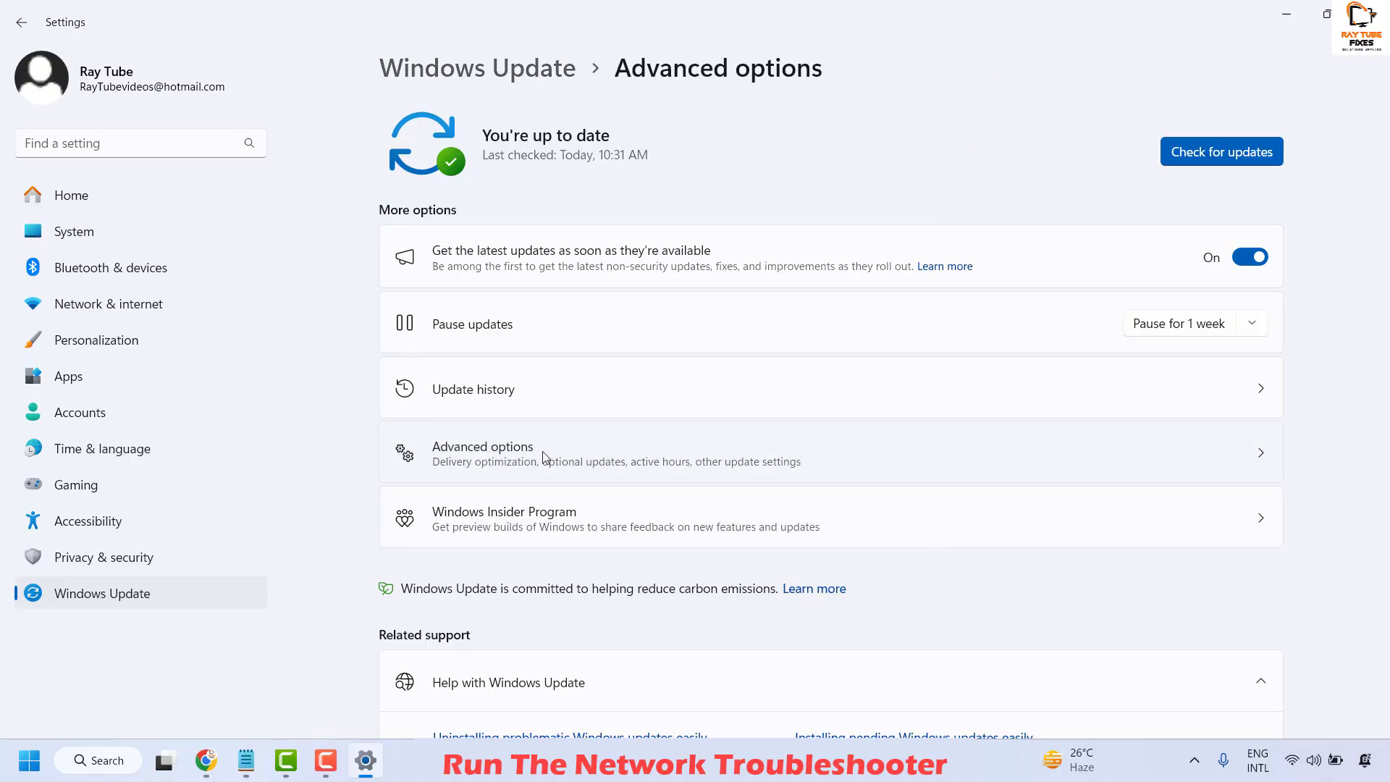
scroll(550, 440, "down", 3)
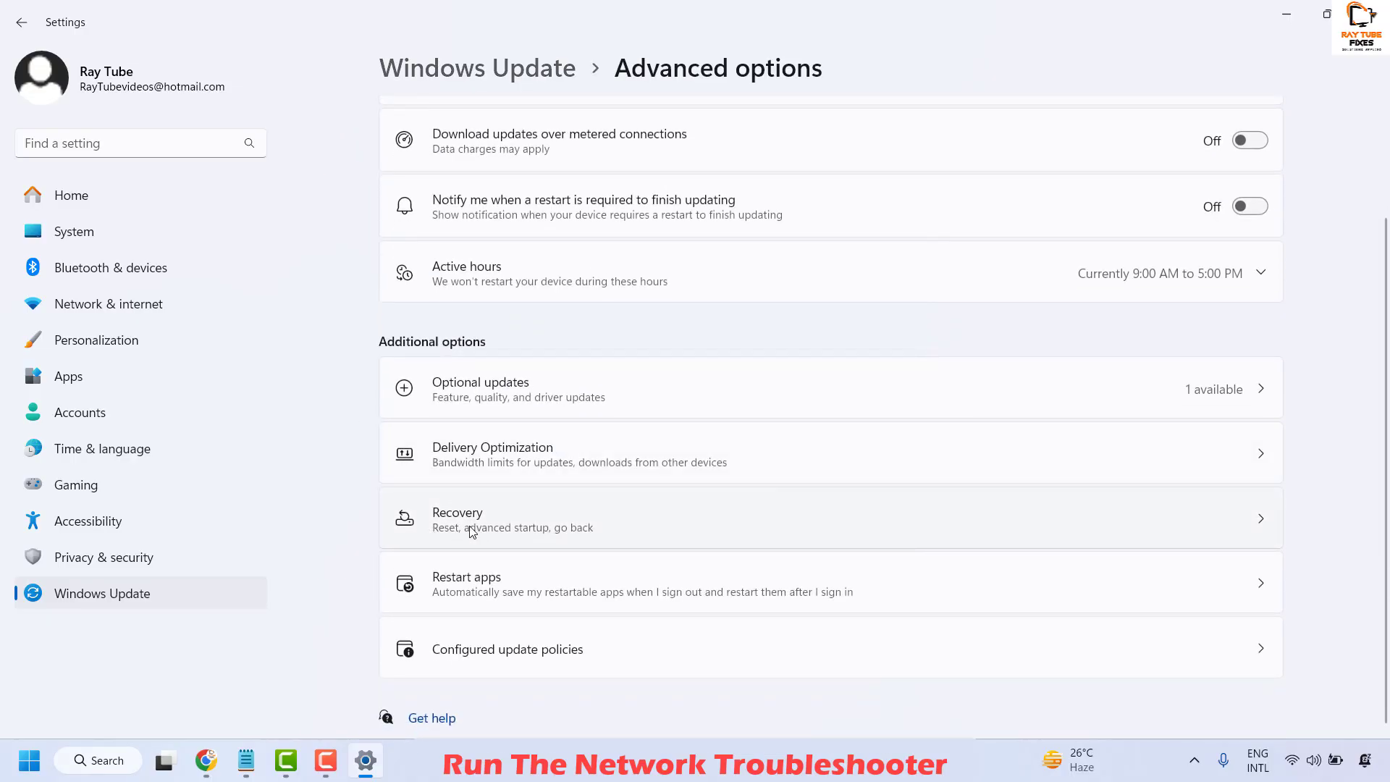
left_click(480, 518)
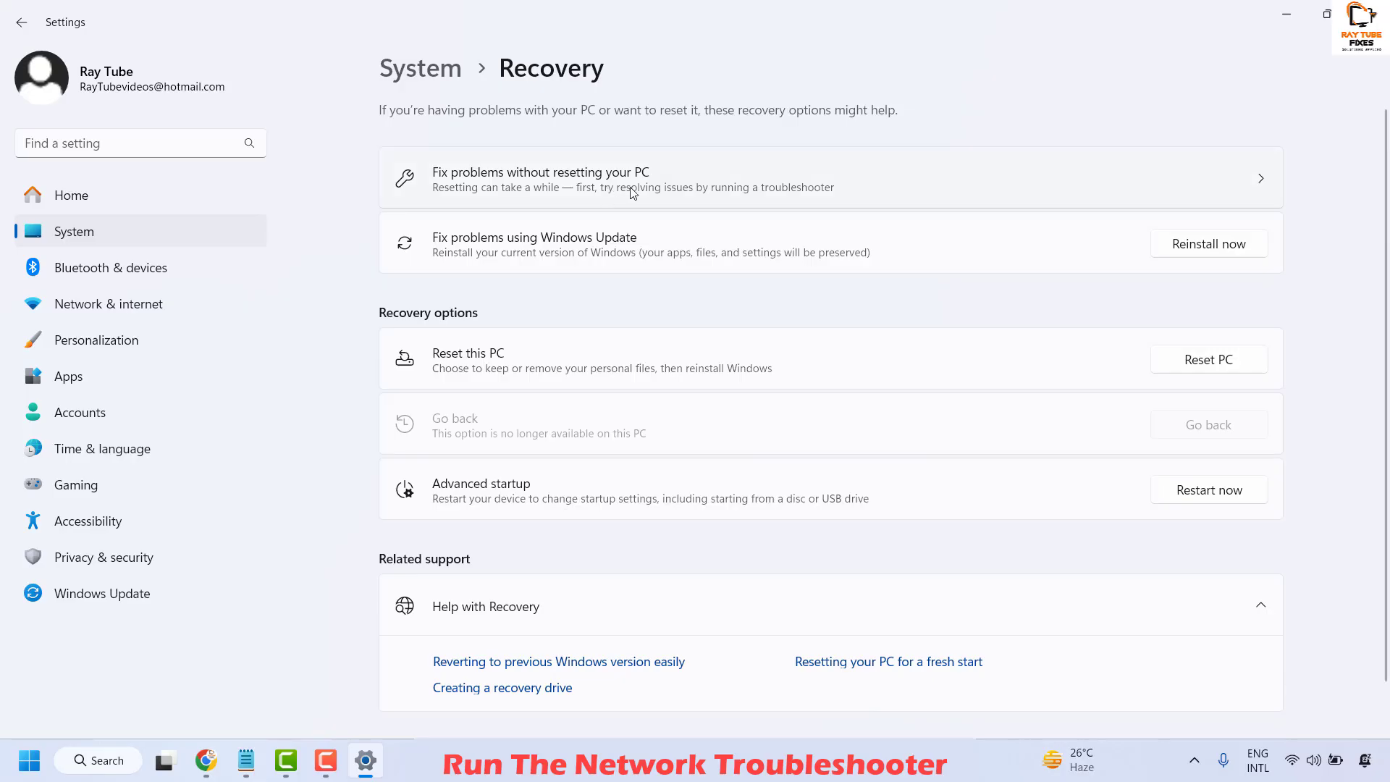
left_click(675, 176)
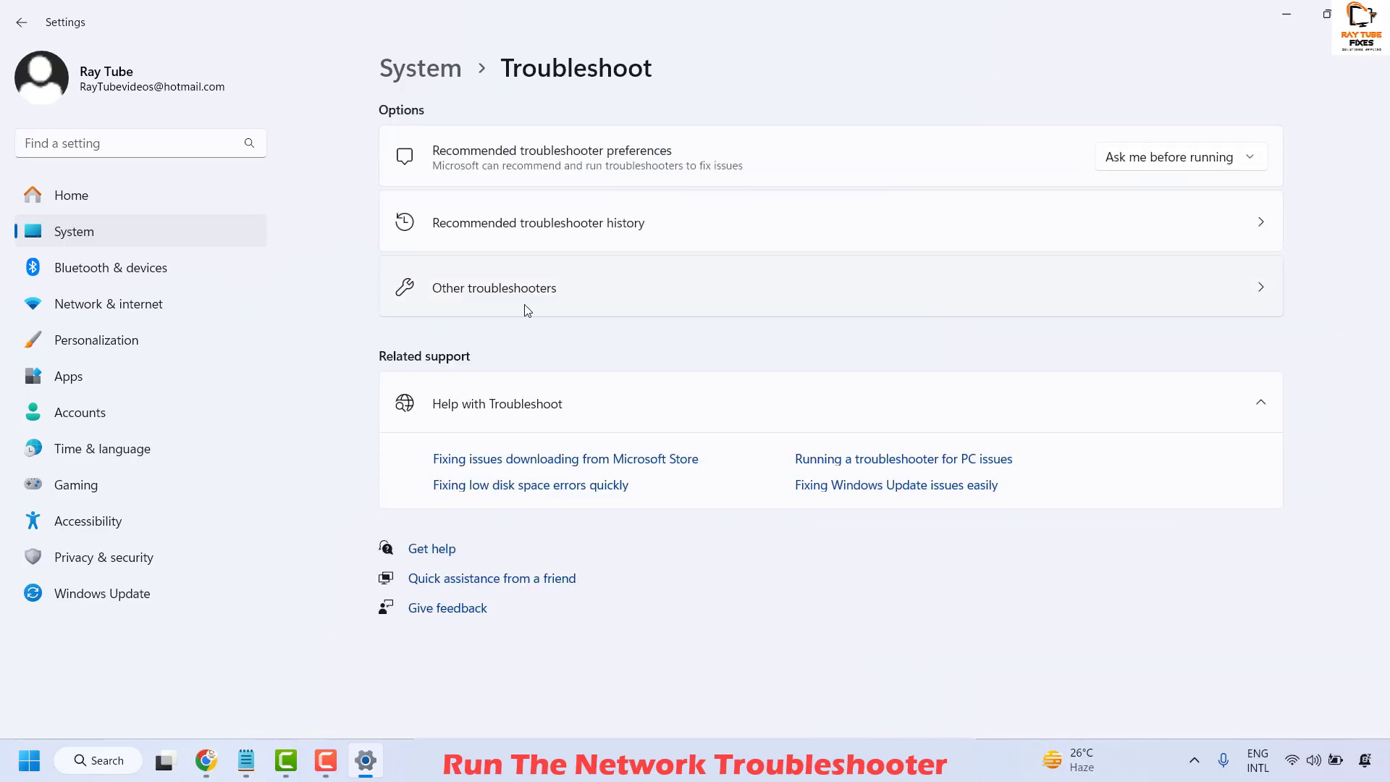
Step: Run the Network and Internet troubleshooter and close its no-problems Get Help result
left_click(516, 297)
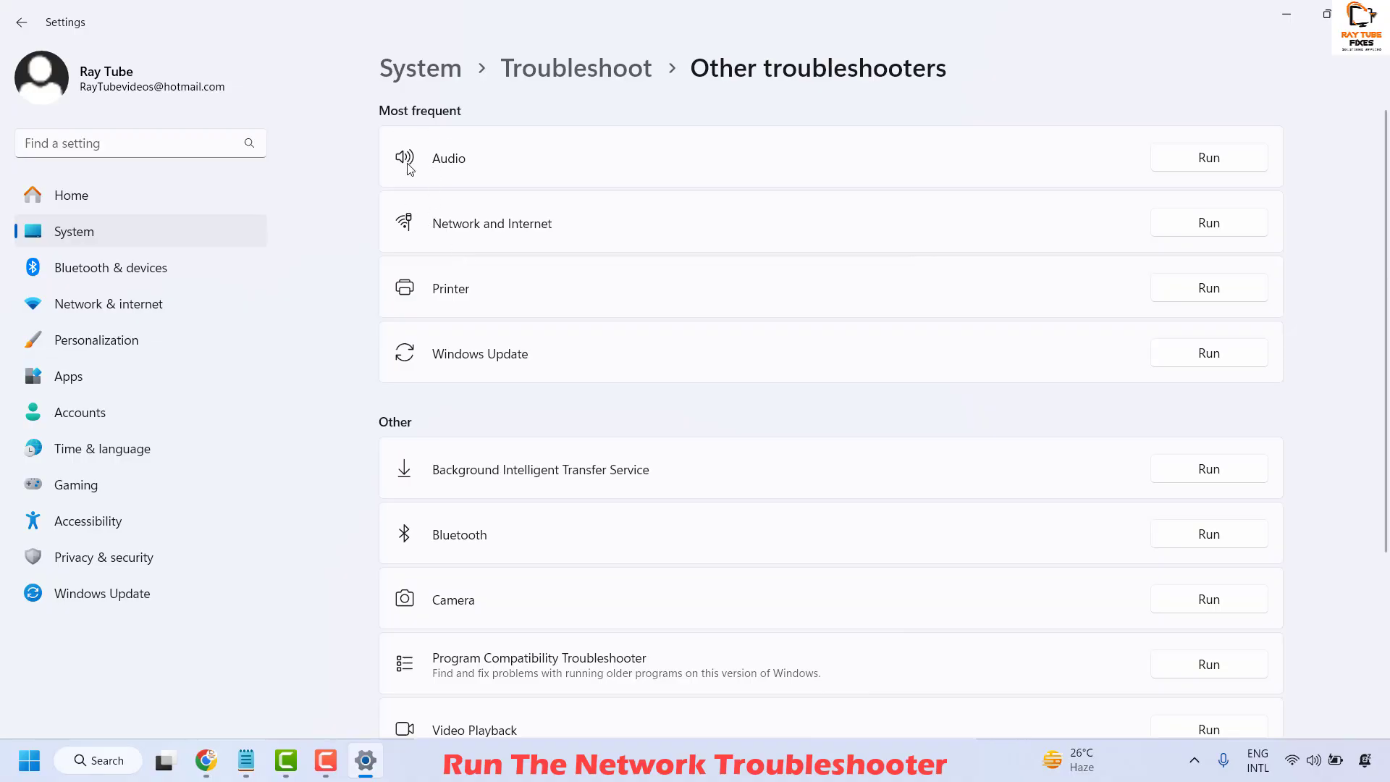
scroll(438, 461, "down", 3)
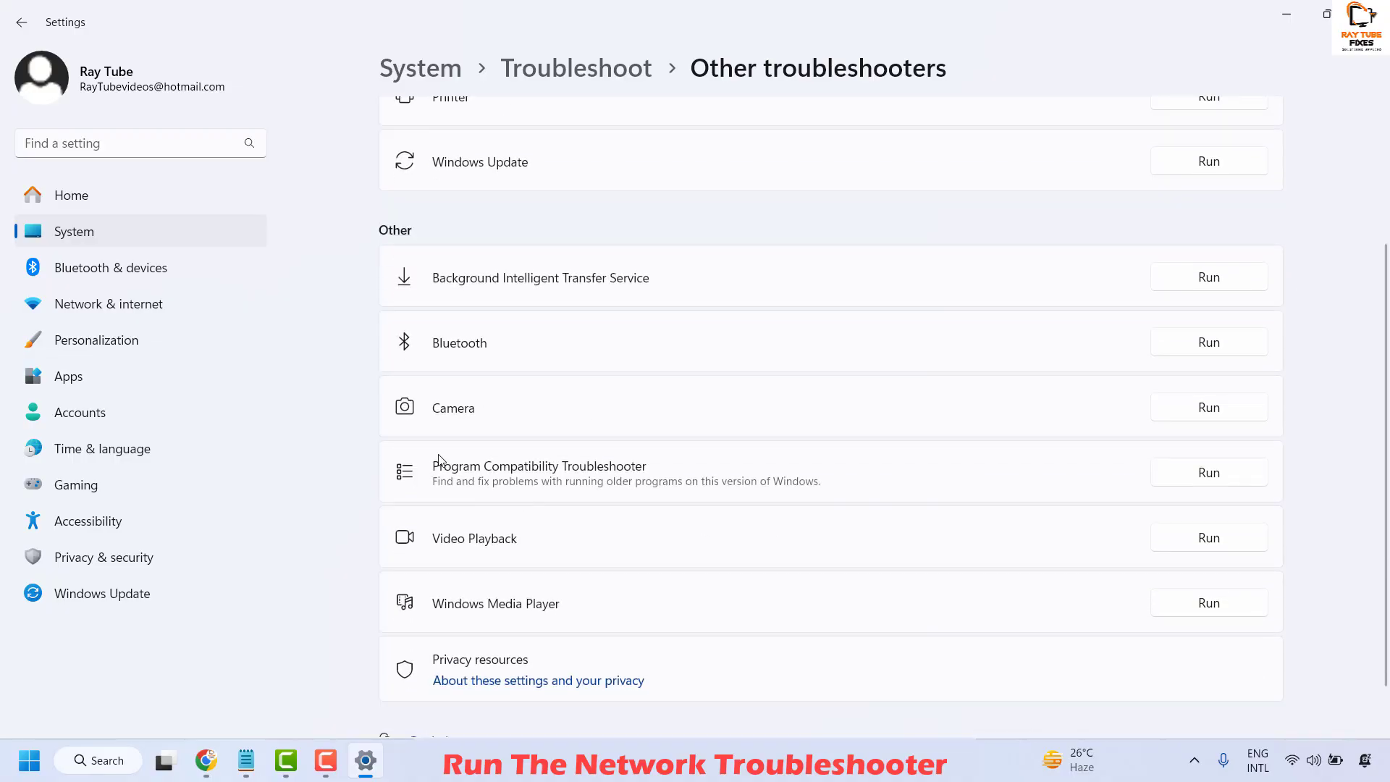
scroll(509, 506, "up", 3)
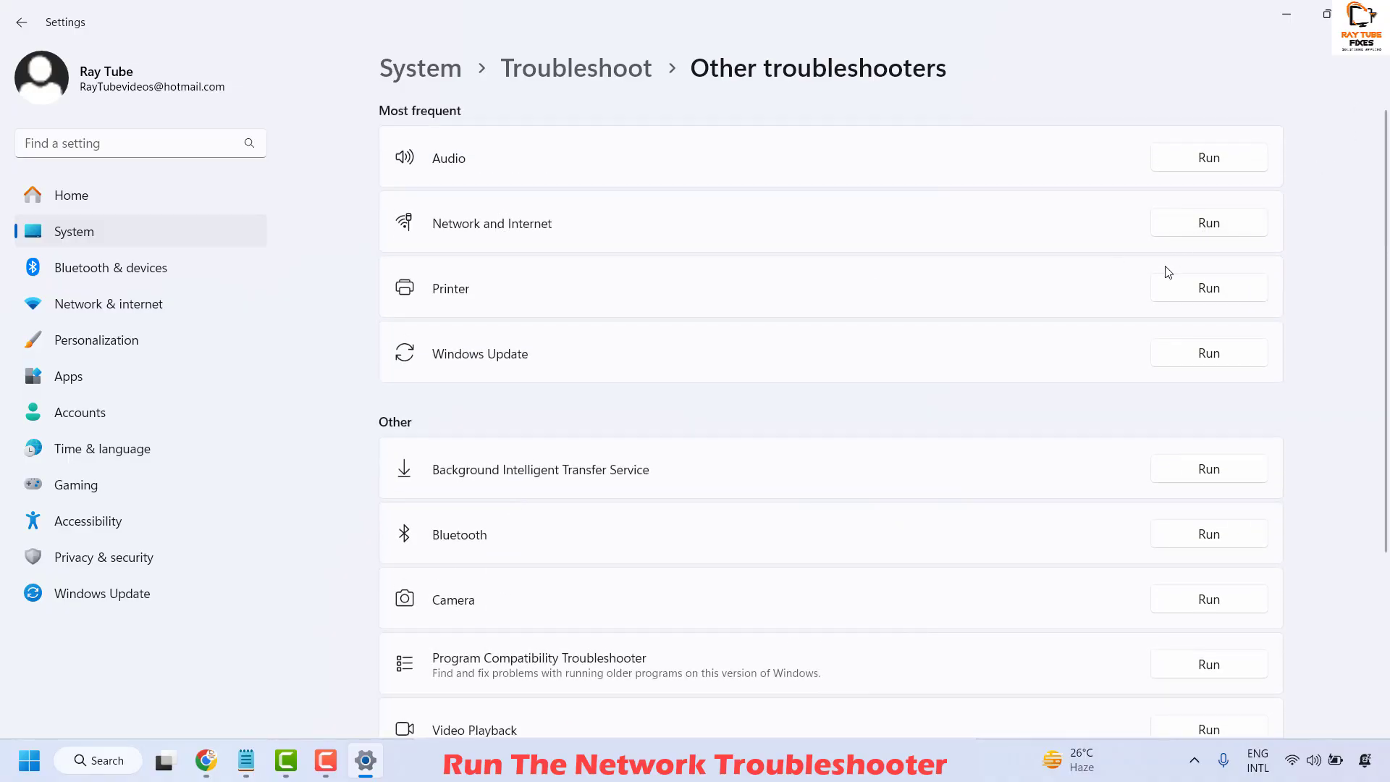
left_click(1209, 223)
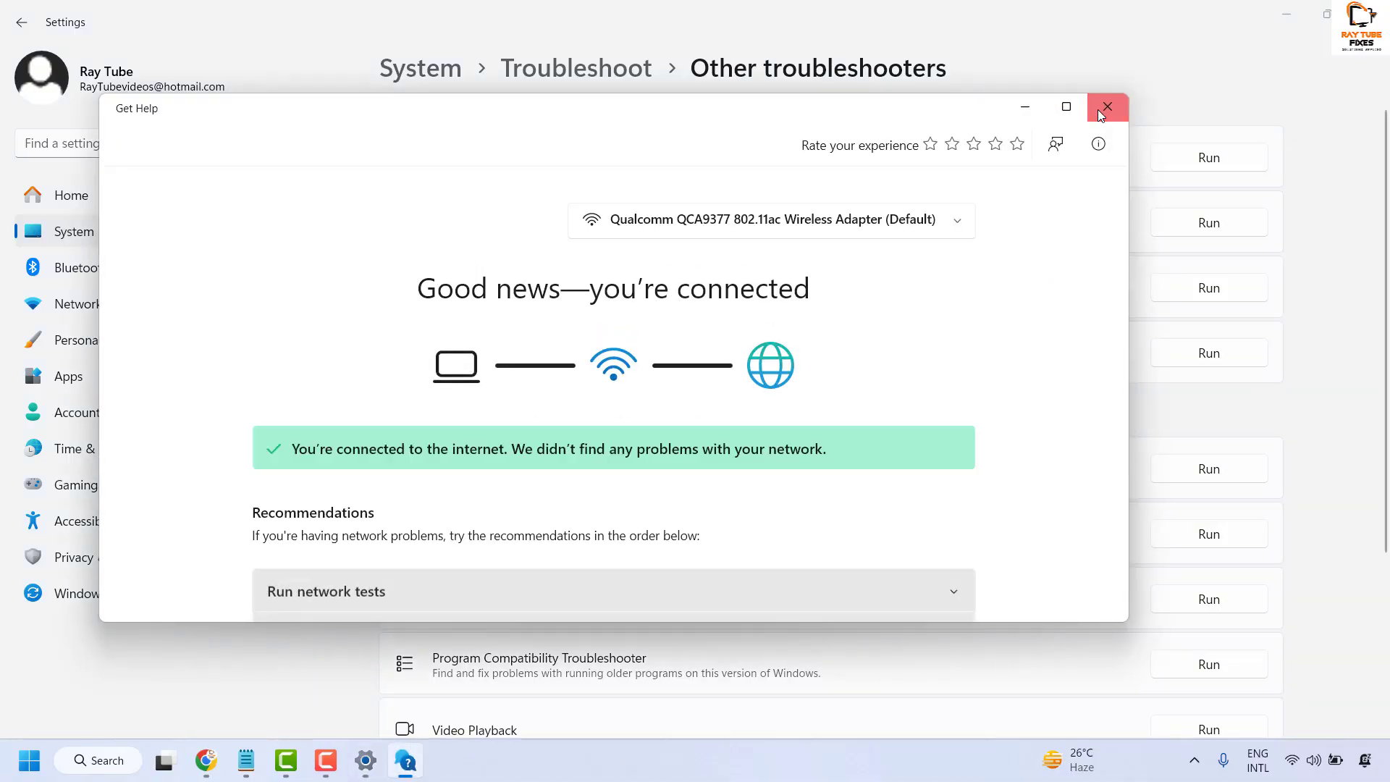
left_click(1098, 110)
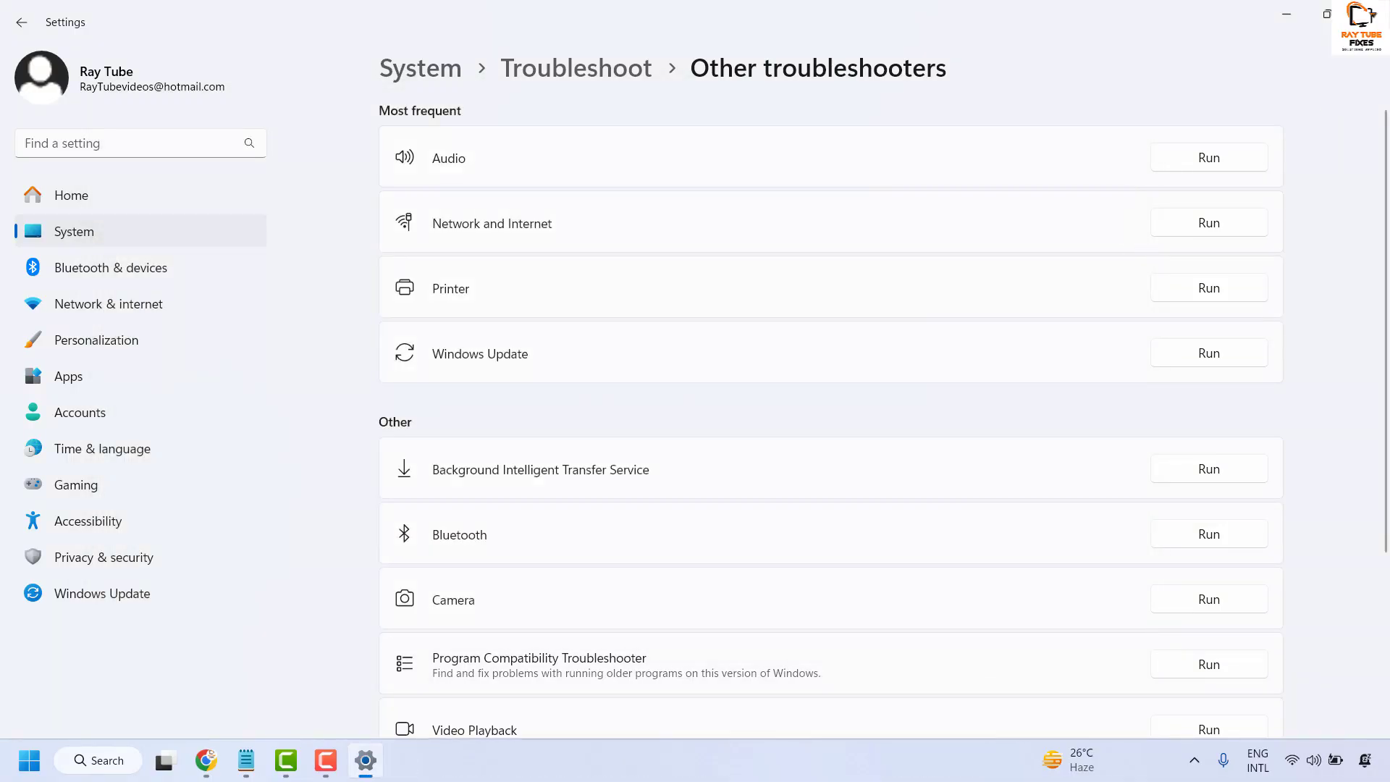
Step: Close Settings, then search cmd and run Command Prompt as administrator
key("alt+F4")
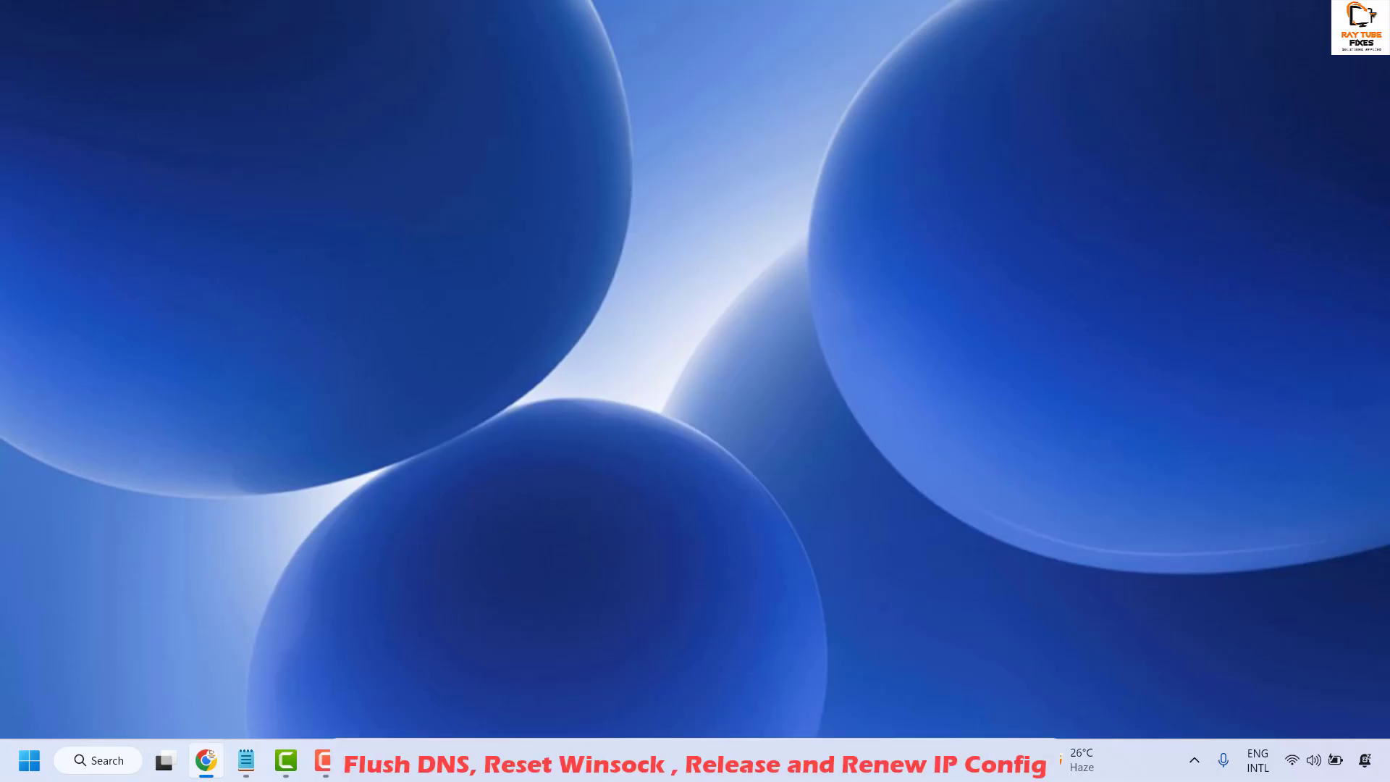
left_click(107, 765)
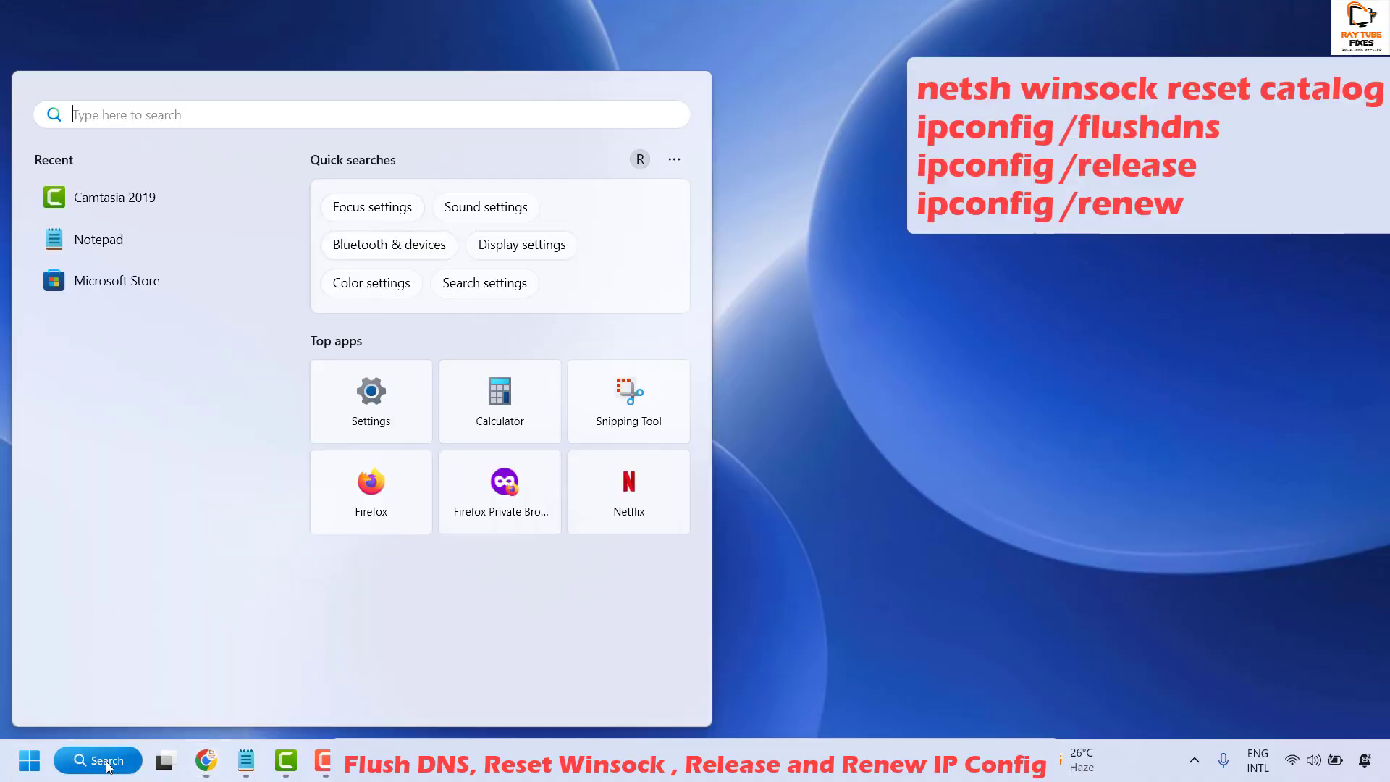
type("cmd")
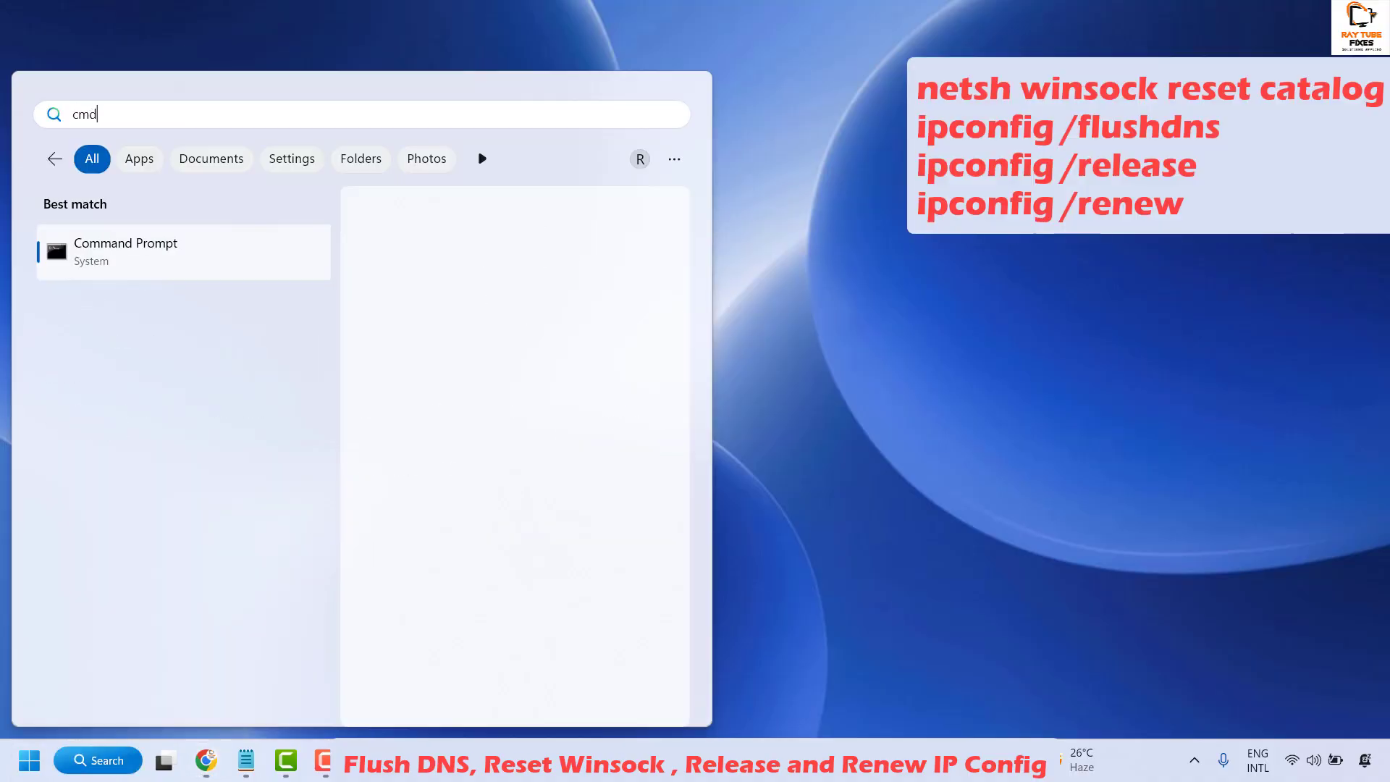
right_click(133, 252)
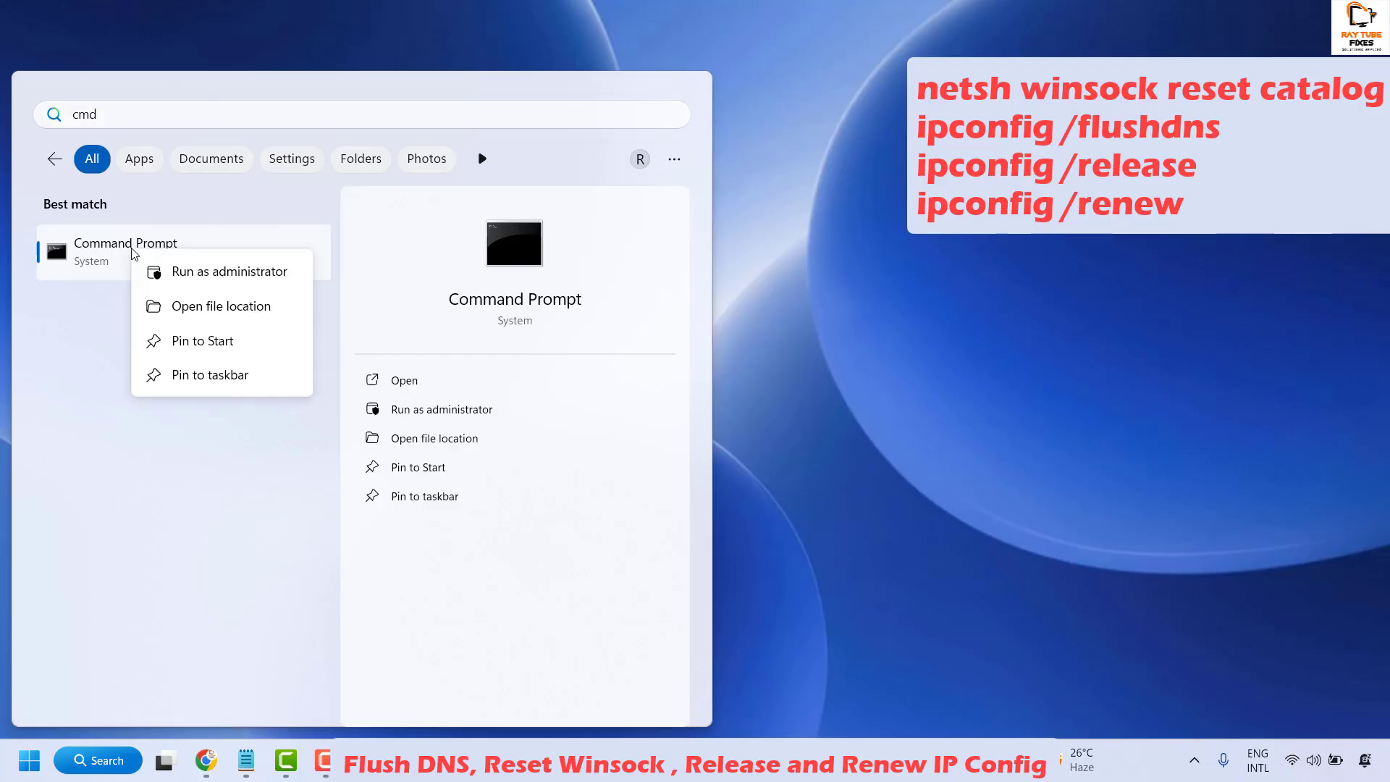
left_click(217, 274)
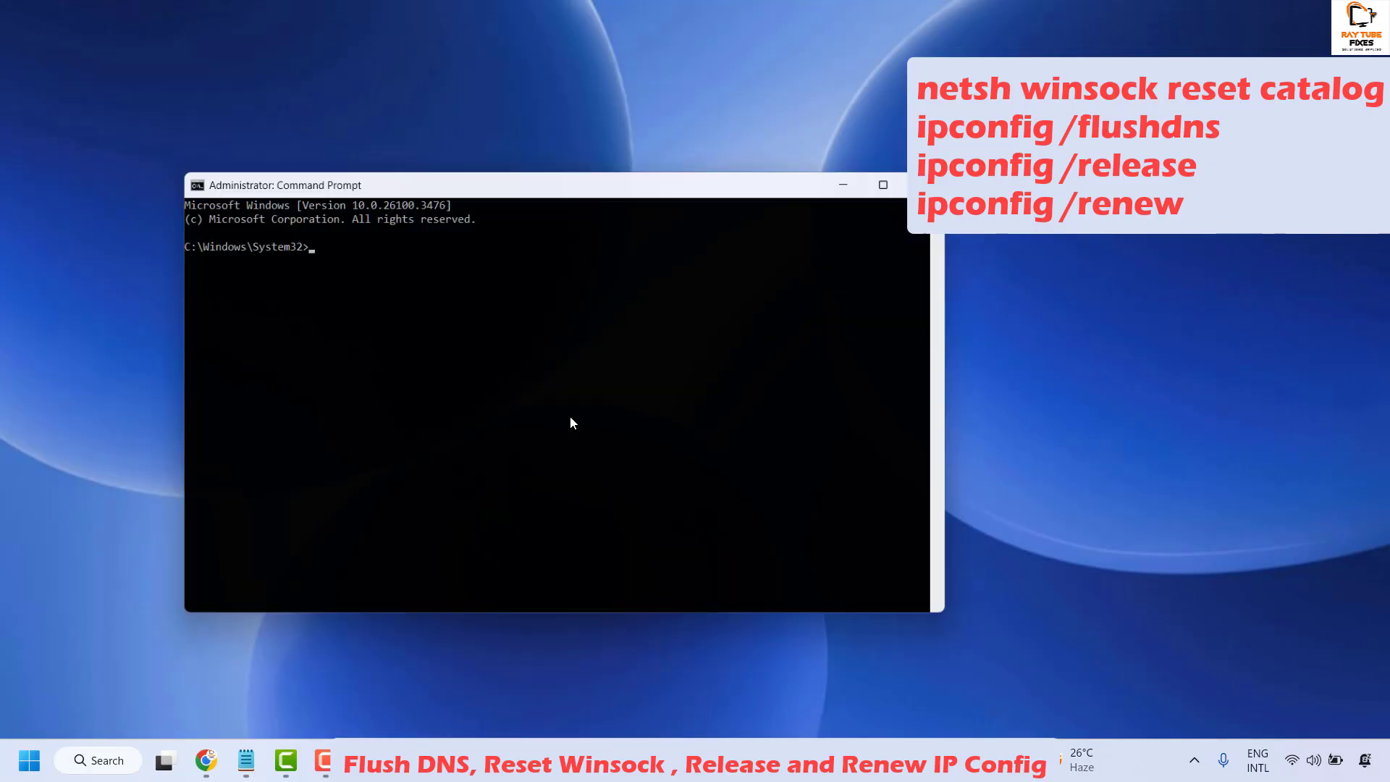
Step: Run netsh winsock reset catalog in the administrator Command Prompt
left_click_drag(642, 182, 846, 142)
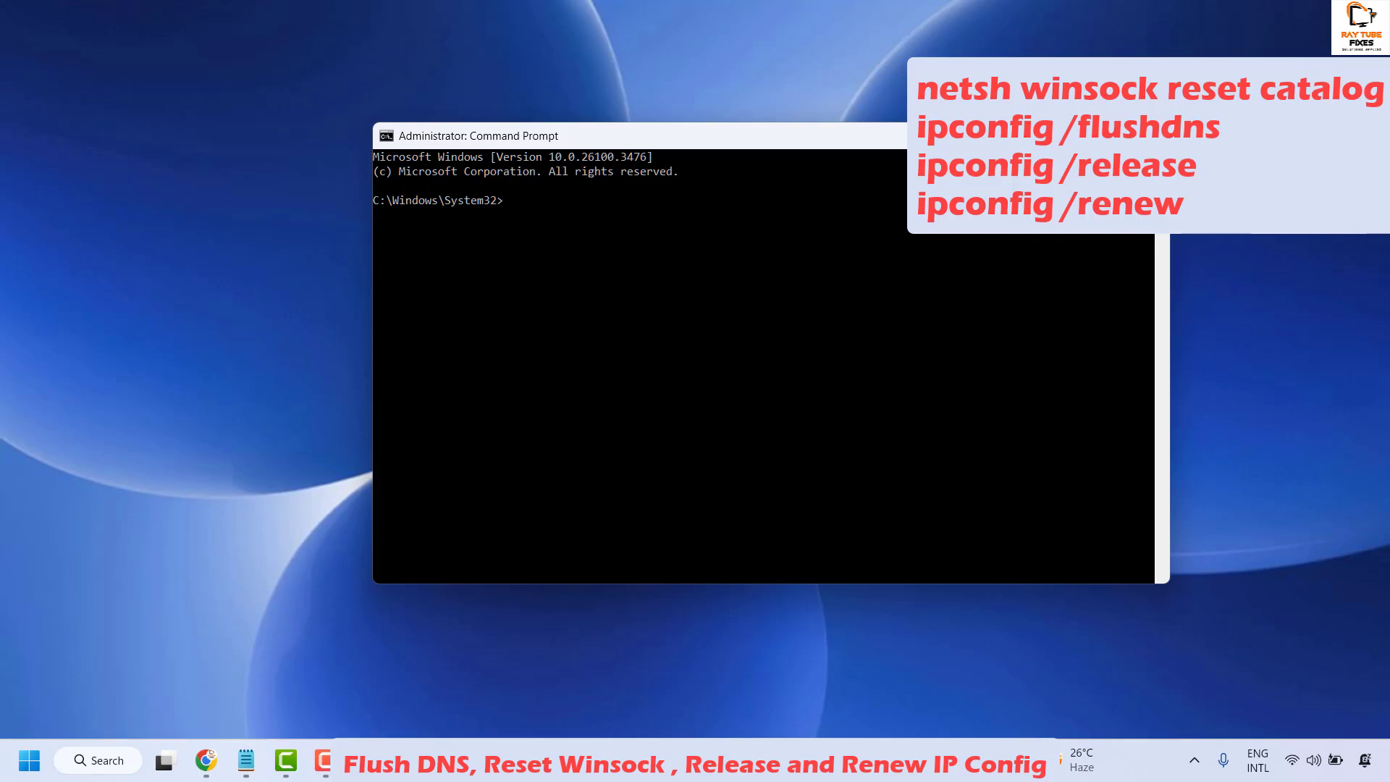
key("super+2")
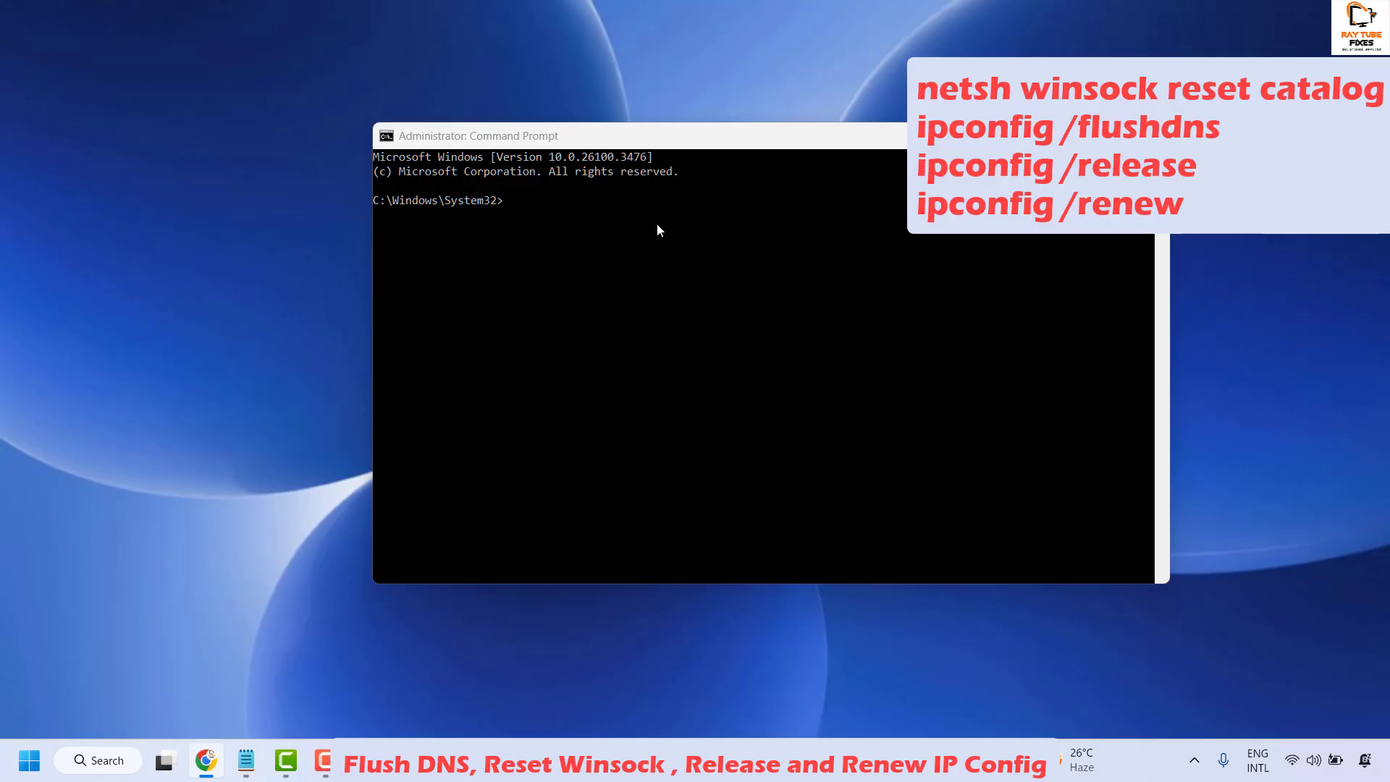
left_click(519, 202)
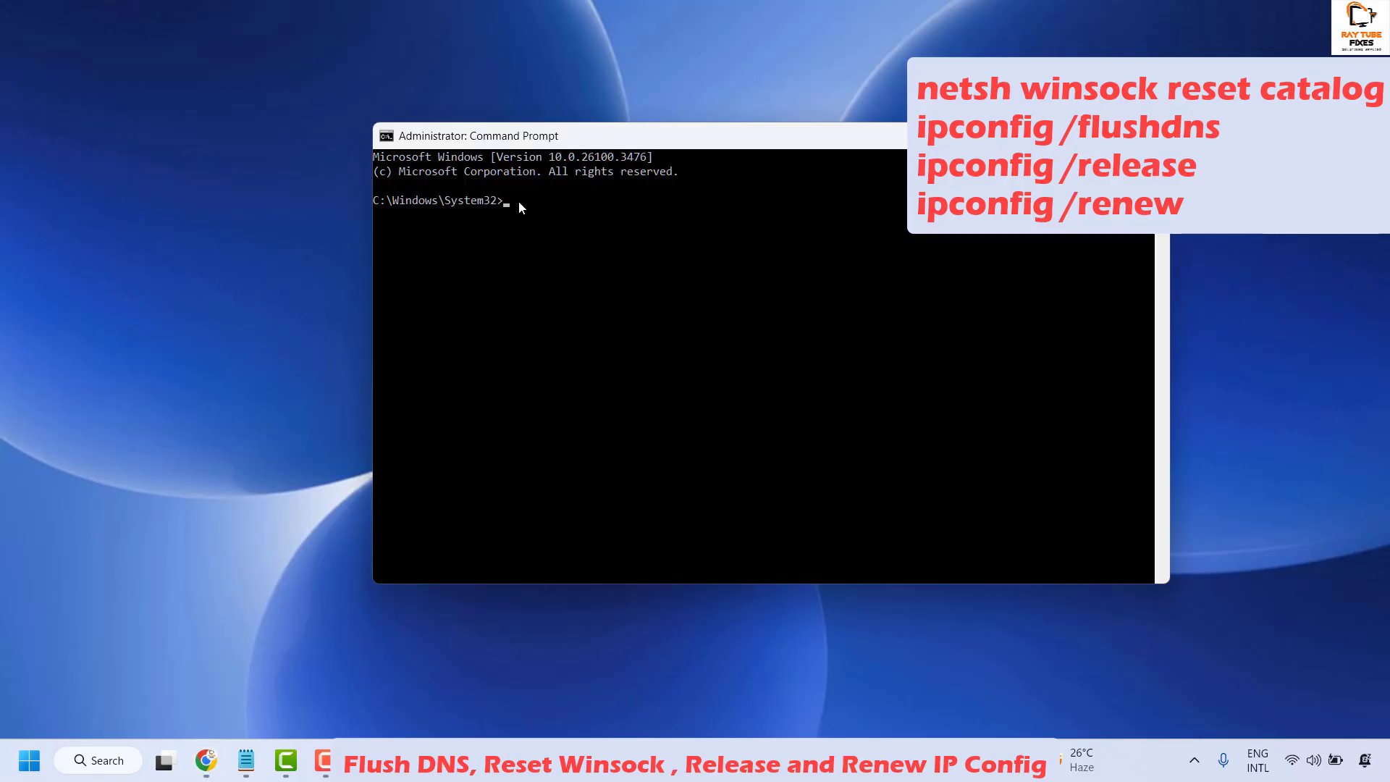
type("netsh winsock reset catalog")
key("Return")
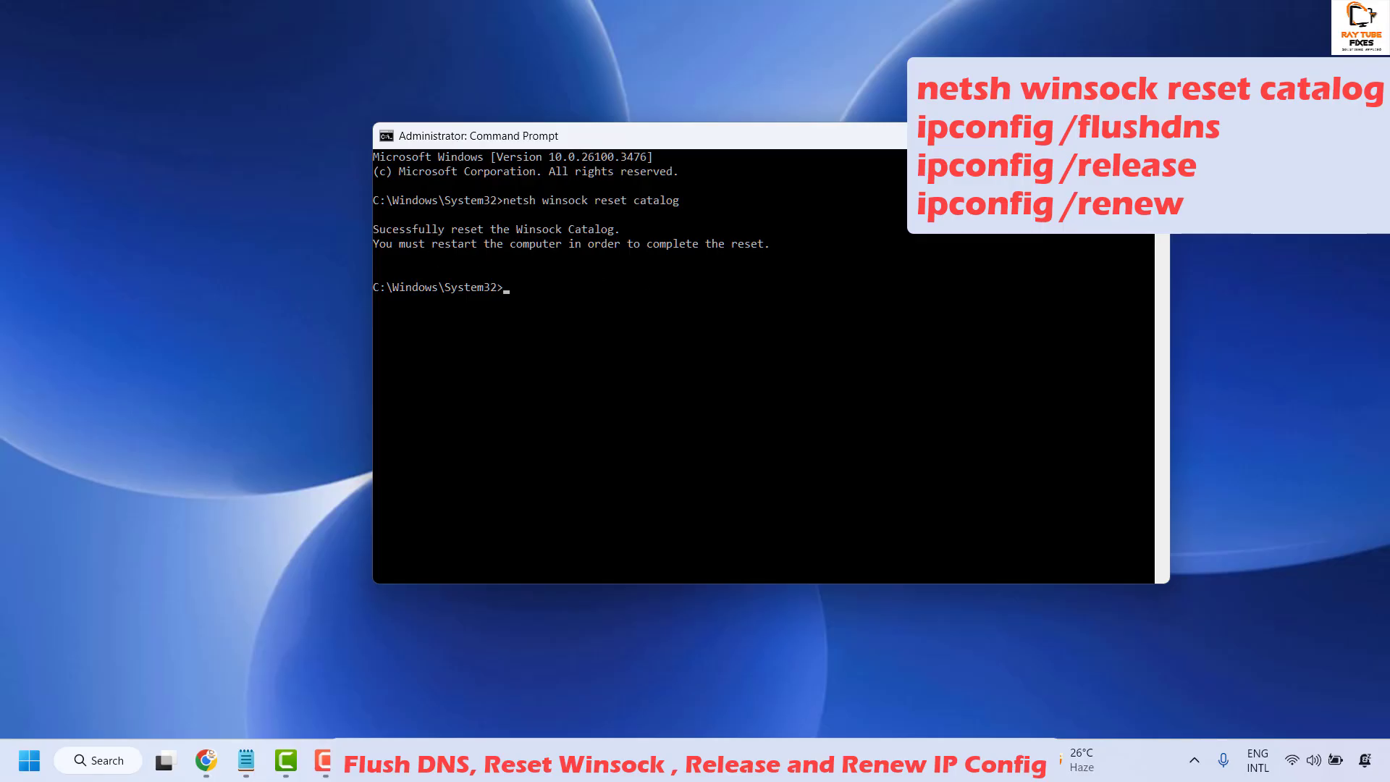
key("super+2")
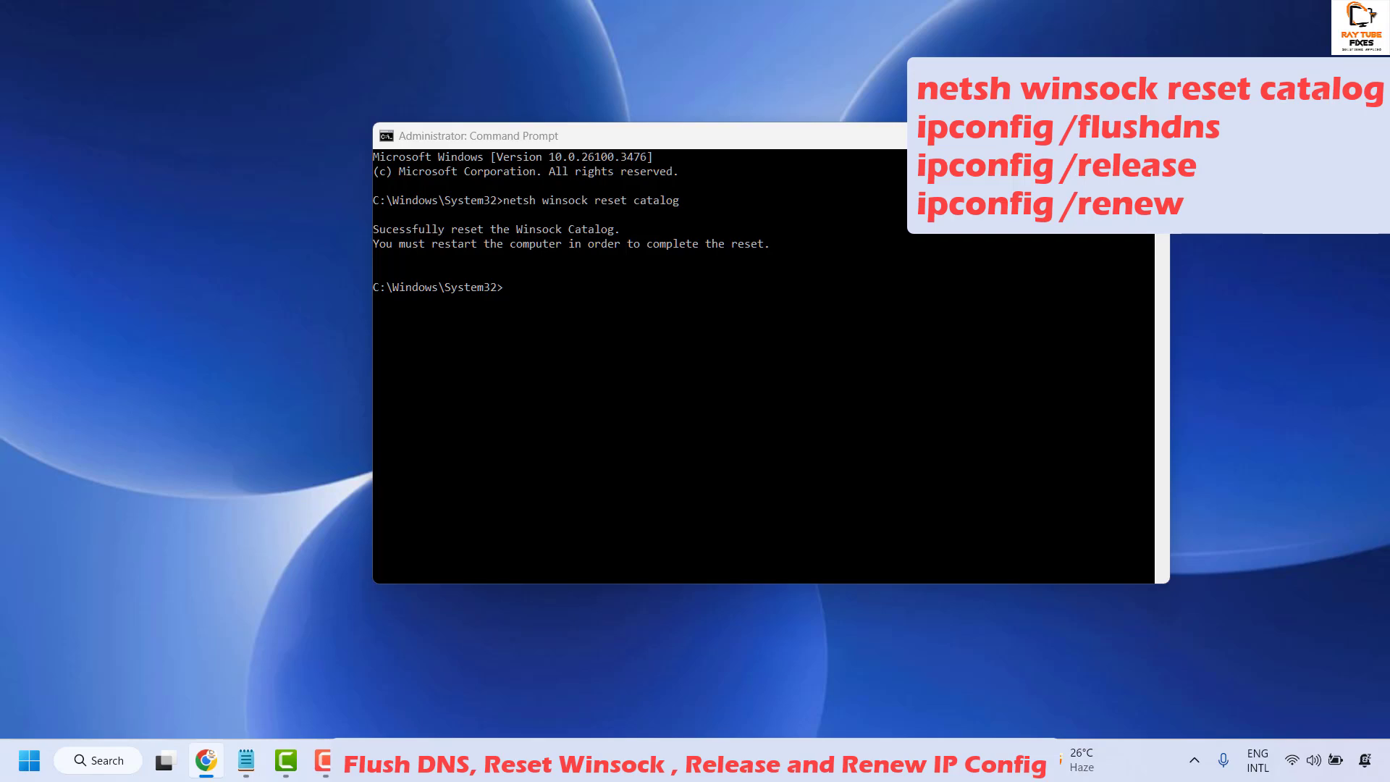
left_click(515, 289)
Step: Flush the DNS resolver cache with ipconfig /flushdns
right_click(511, 288)
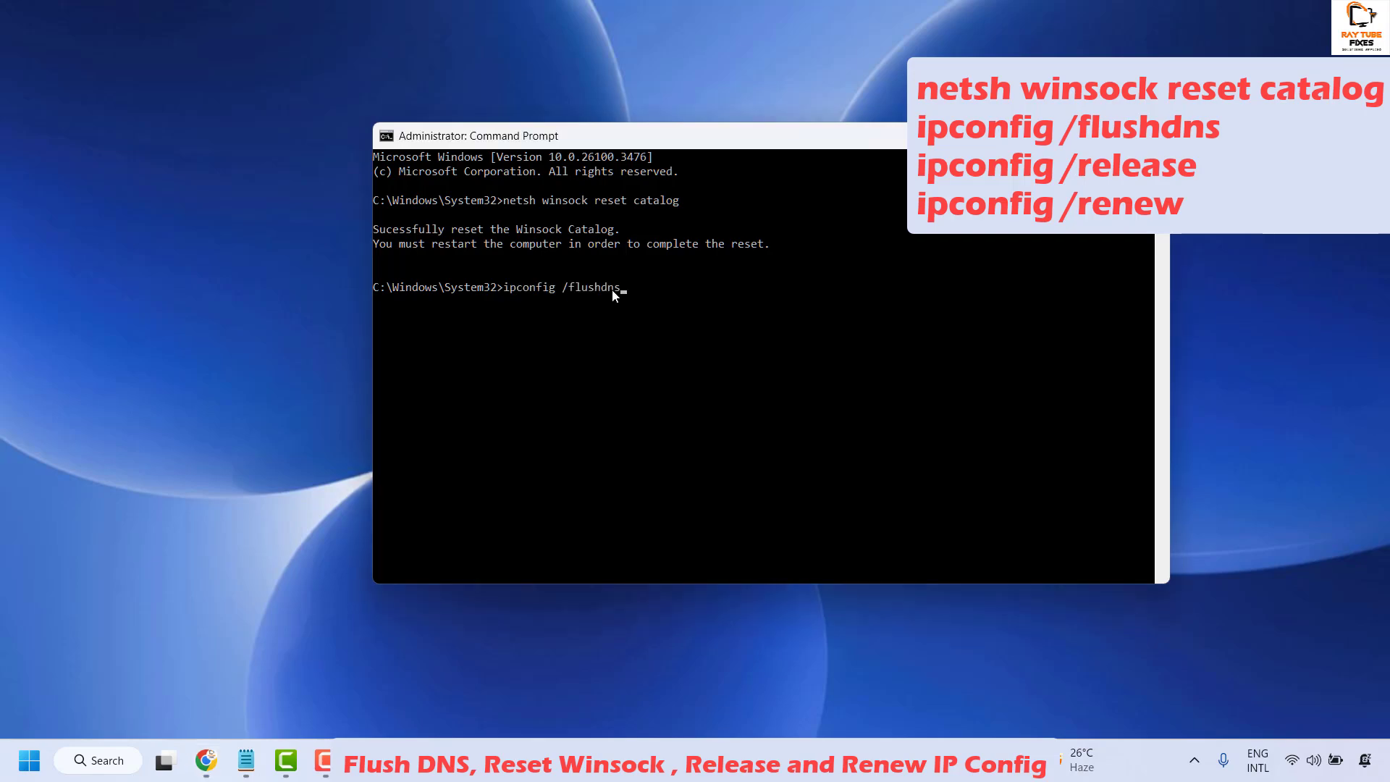
key("Return")
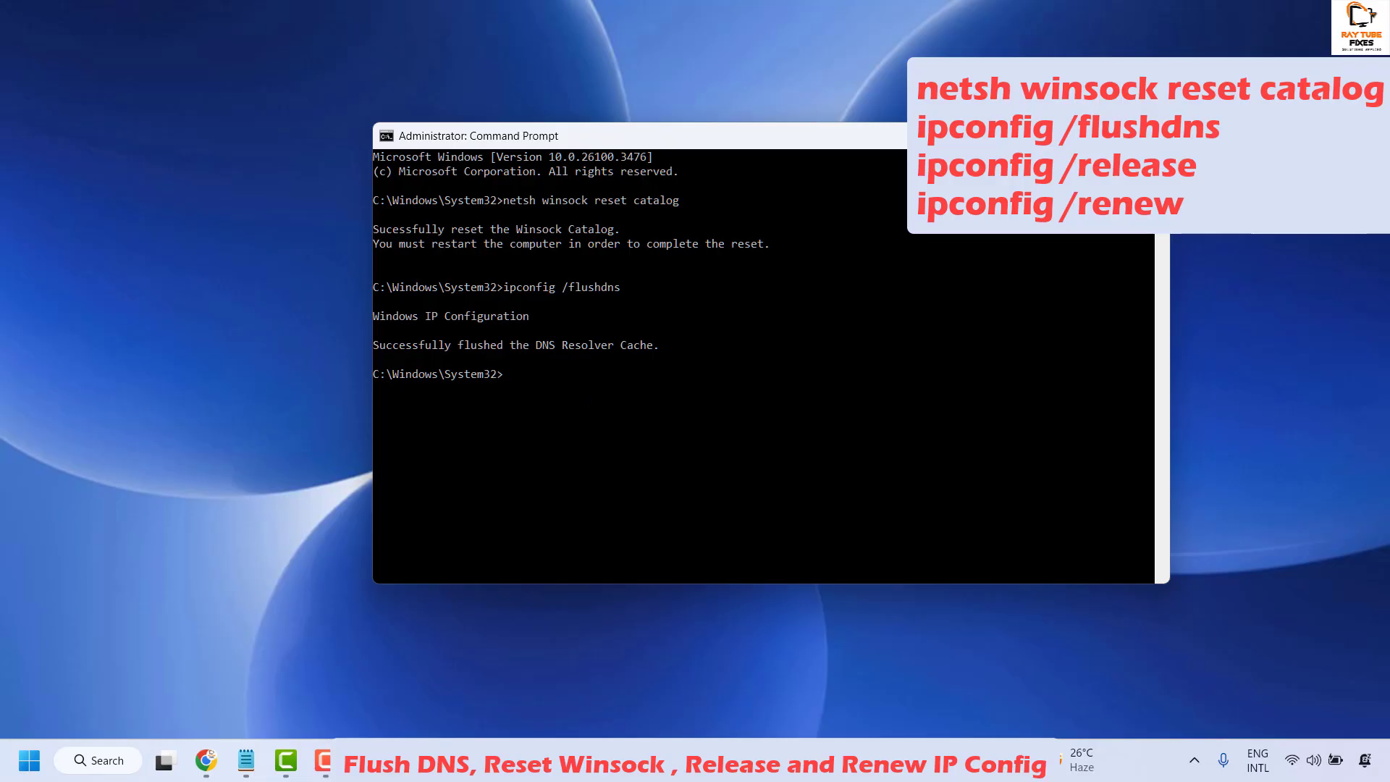
left_click(206, 760)
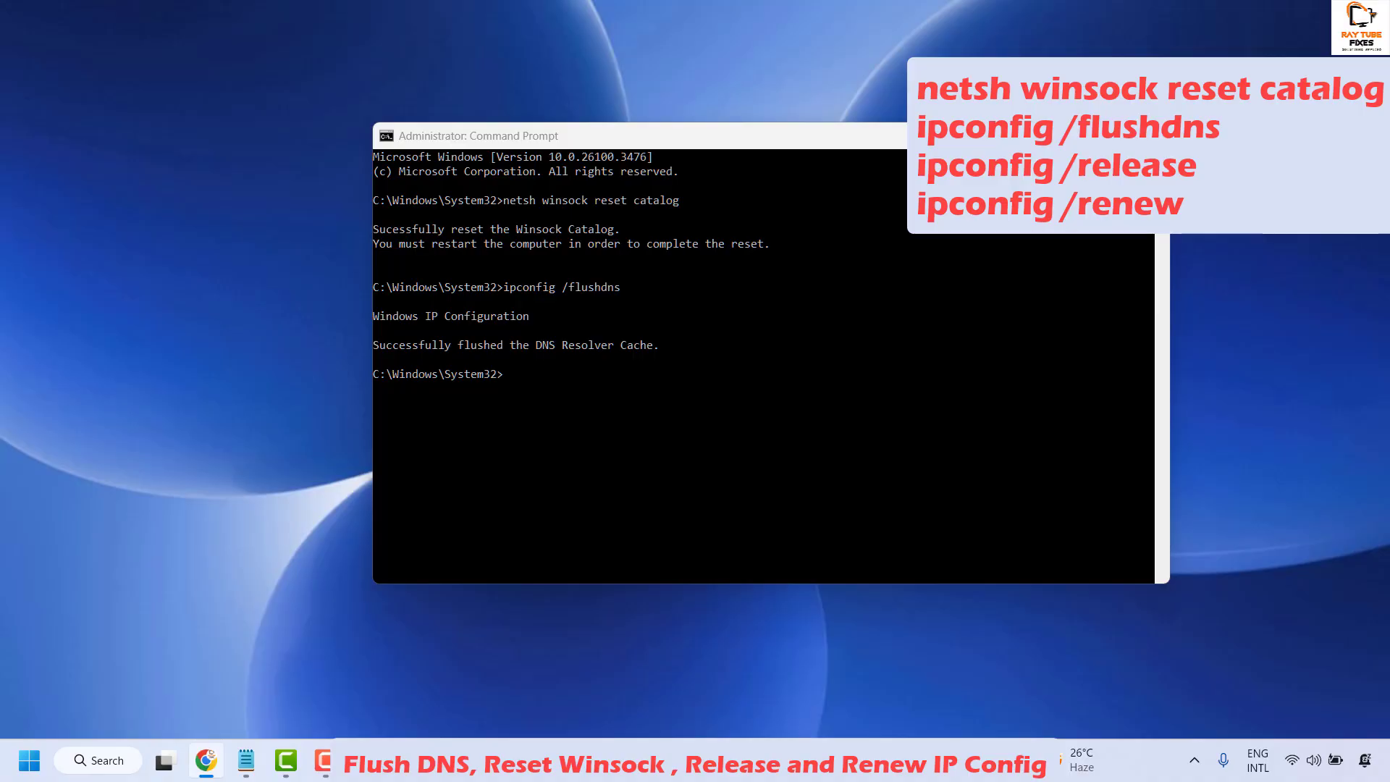
Step: Release the current IP configuration with ipconfig /release
left_click(511, 379)
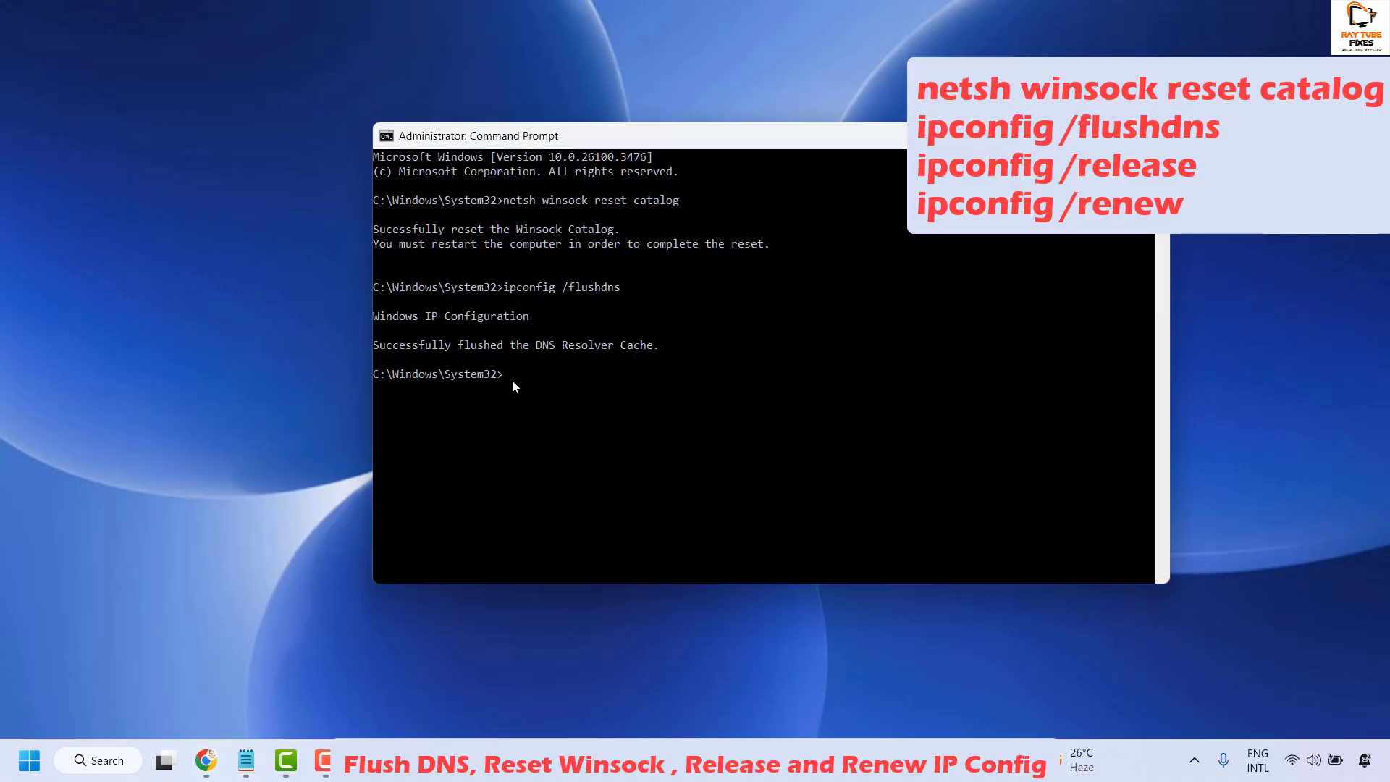
type("ipconfig /release")
key("Return")
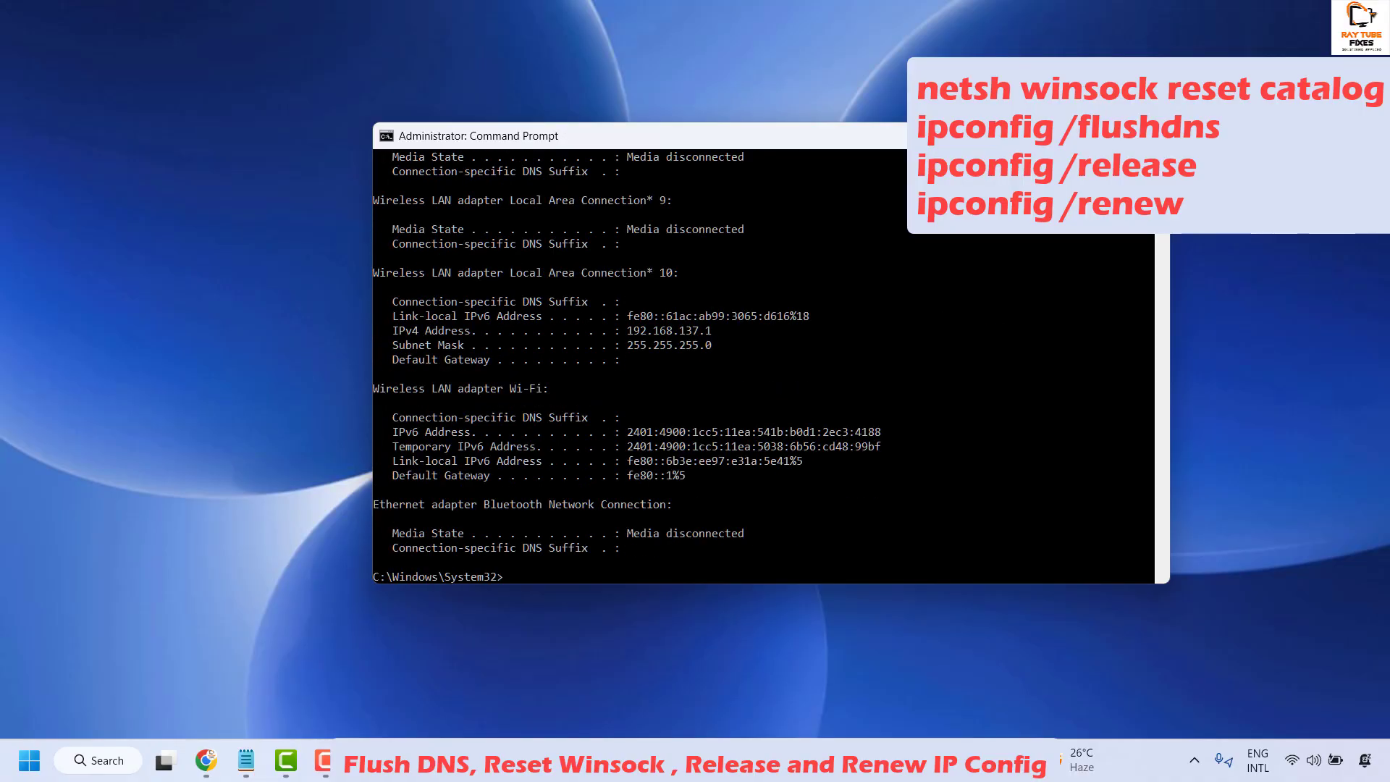
scroll(565, 435, "down", 3)
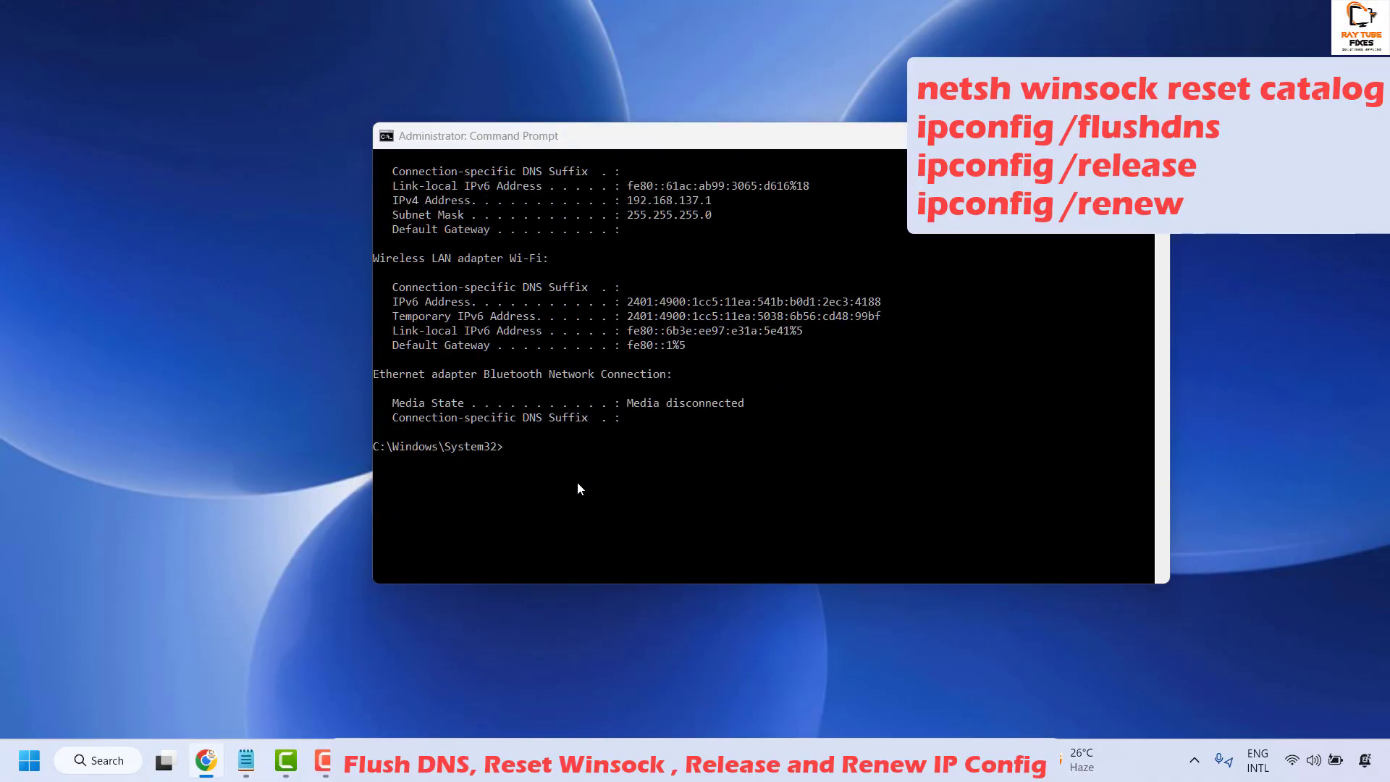
Step: Renew the IP address with ipconfig /renew, then close the Administrator Command Prompt
left_click(517, 443)
type("ipconfig /renew")
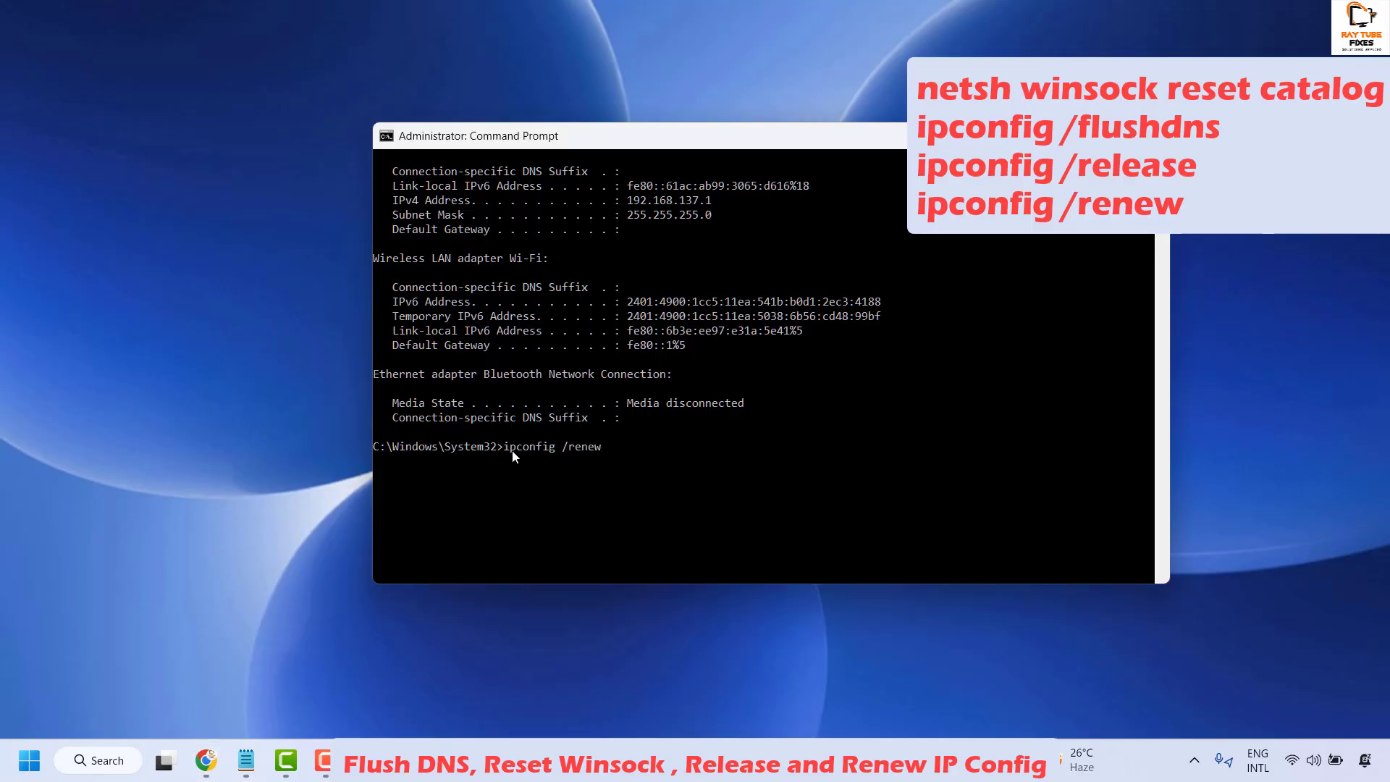
key("Return")
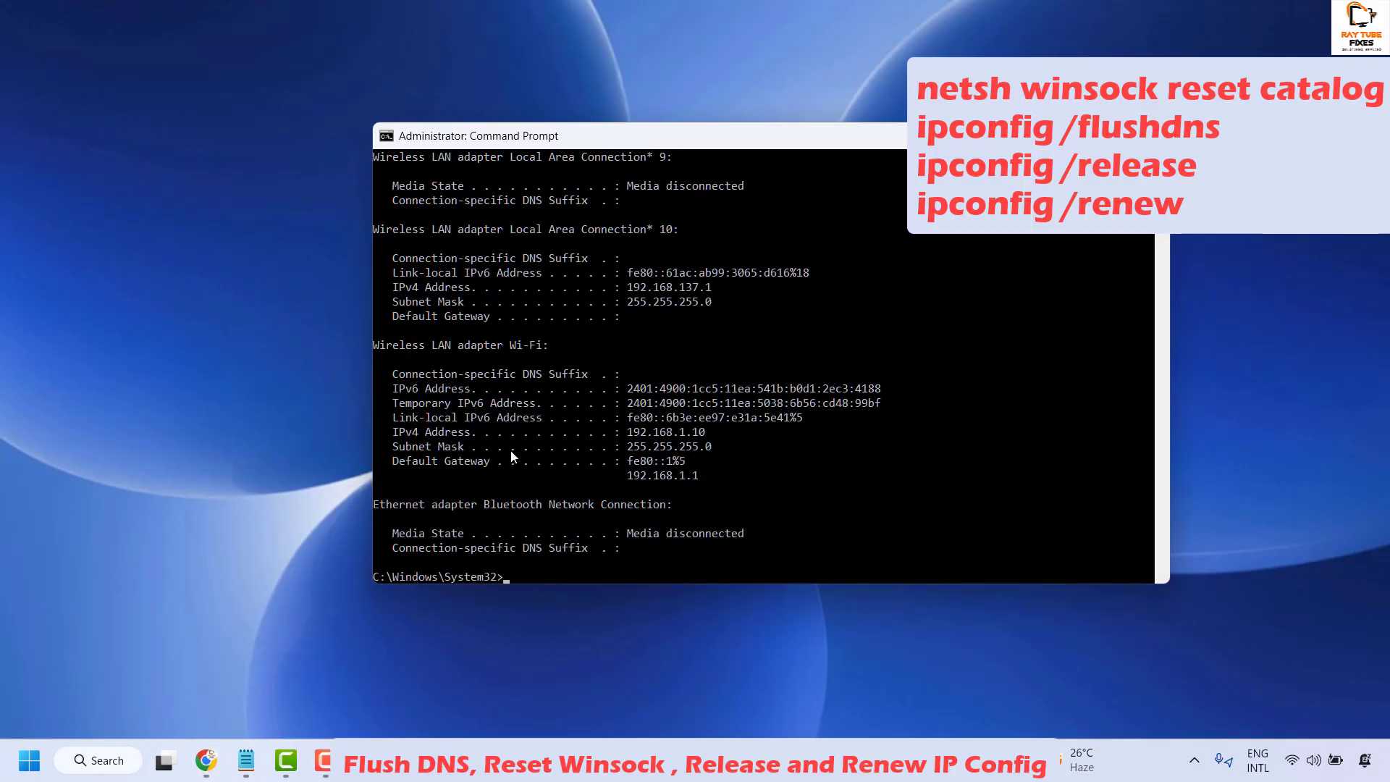
scroll(510, 456, "down", 2)
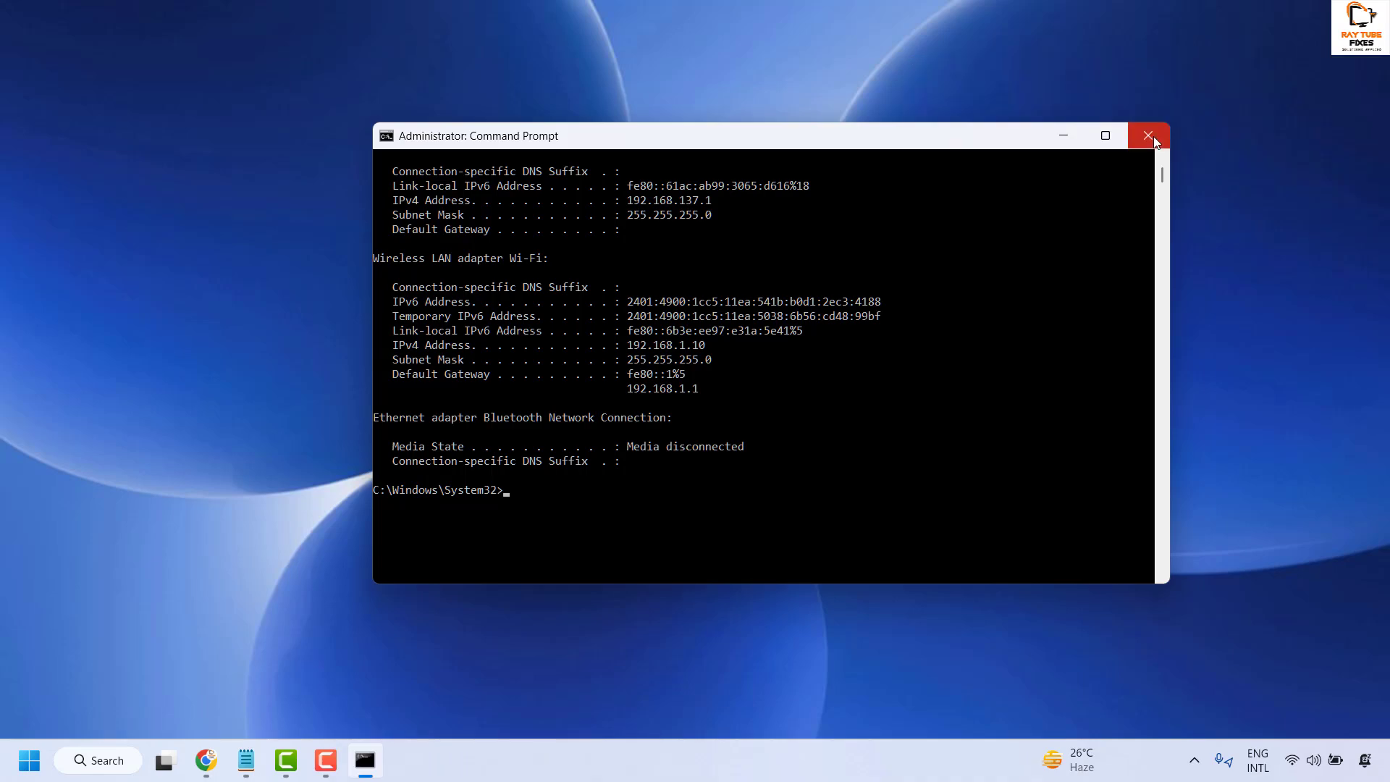
left_click(1153, 136)
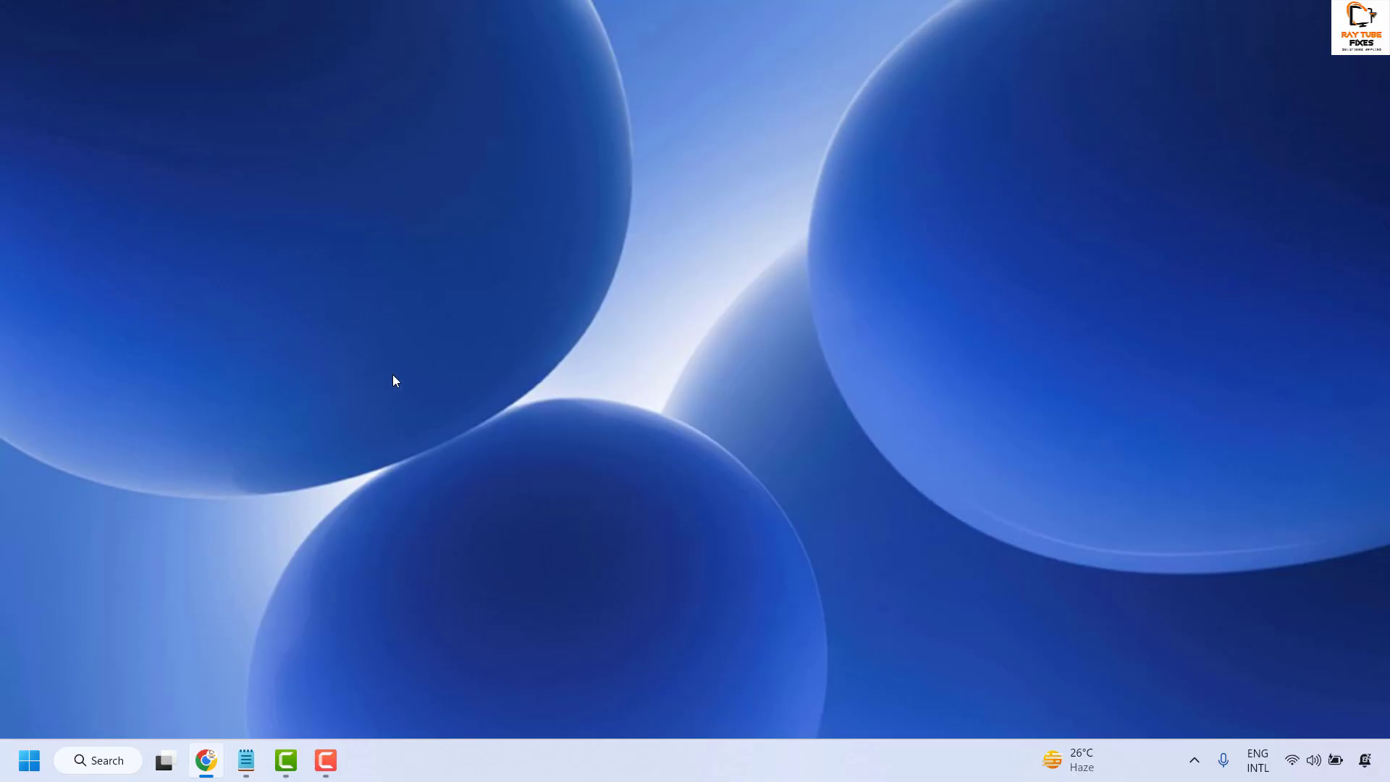
Step: Open Settings from the Start context menu and view the Windows Update page's up-to-date status
right_click(27, 764)
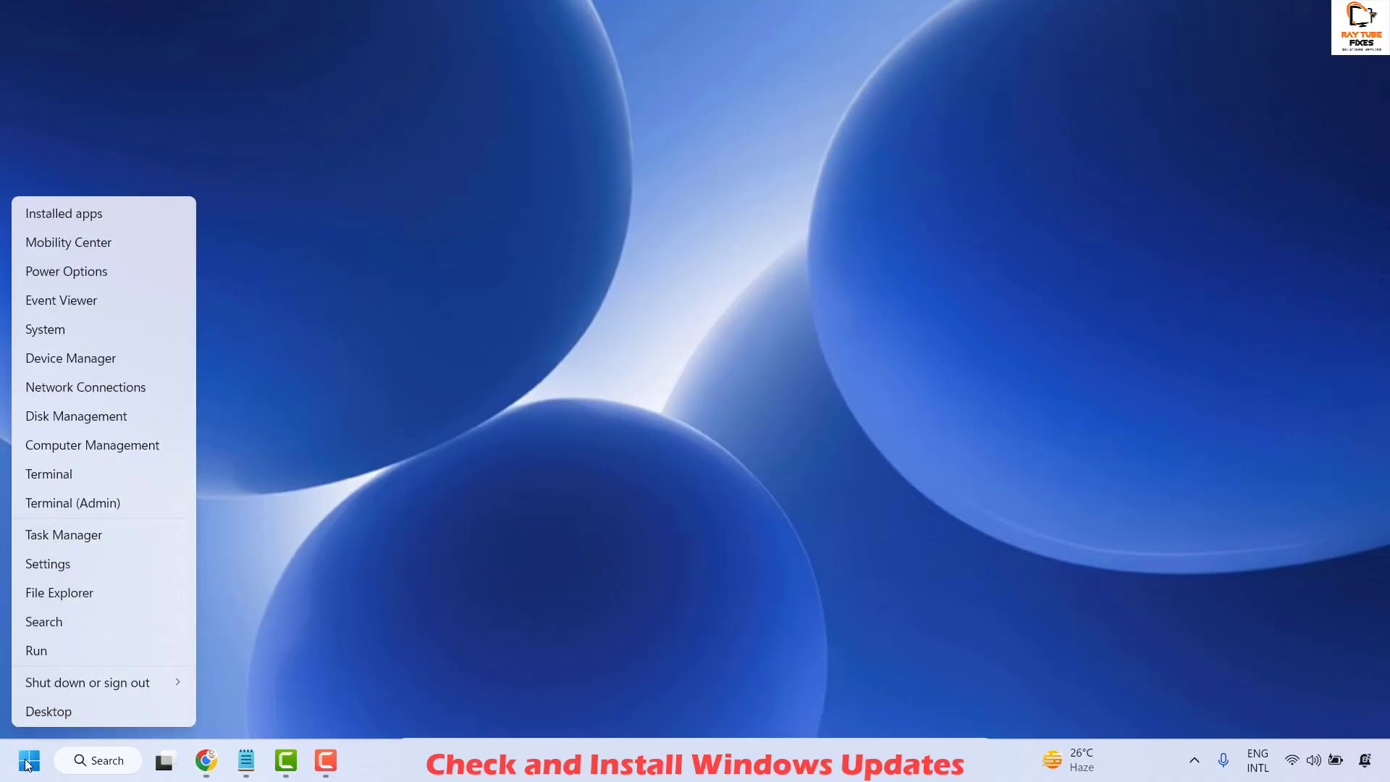
left_click(84, 570)
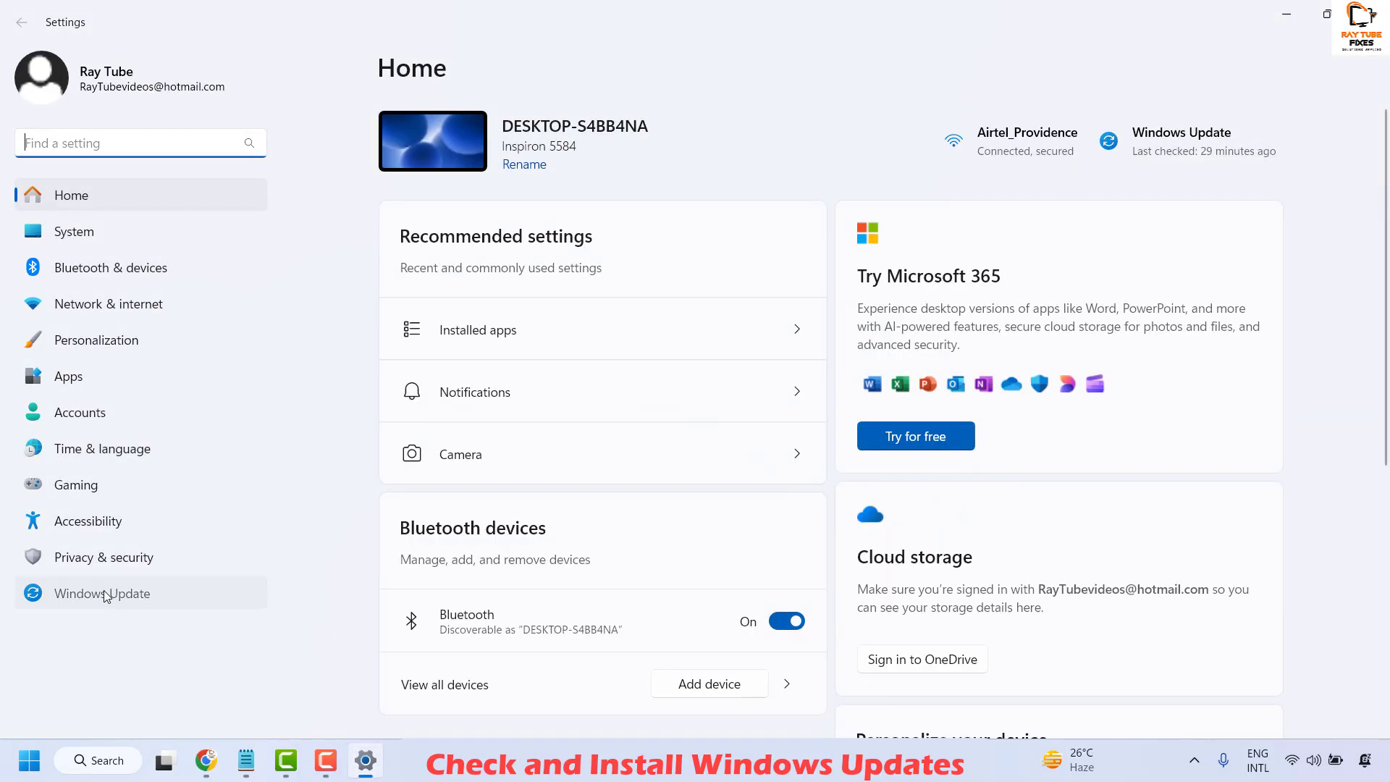
left_click(104, 592)
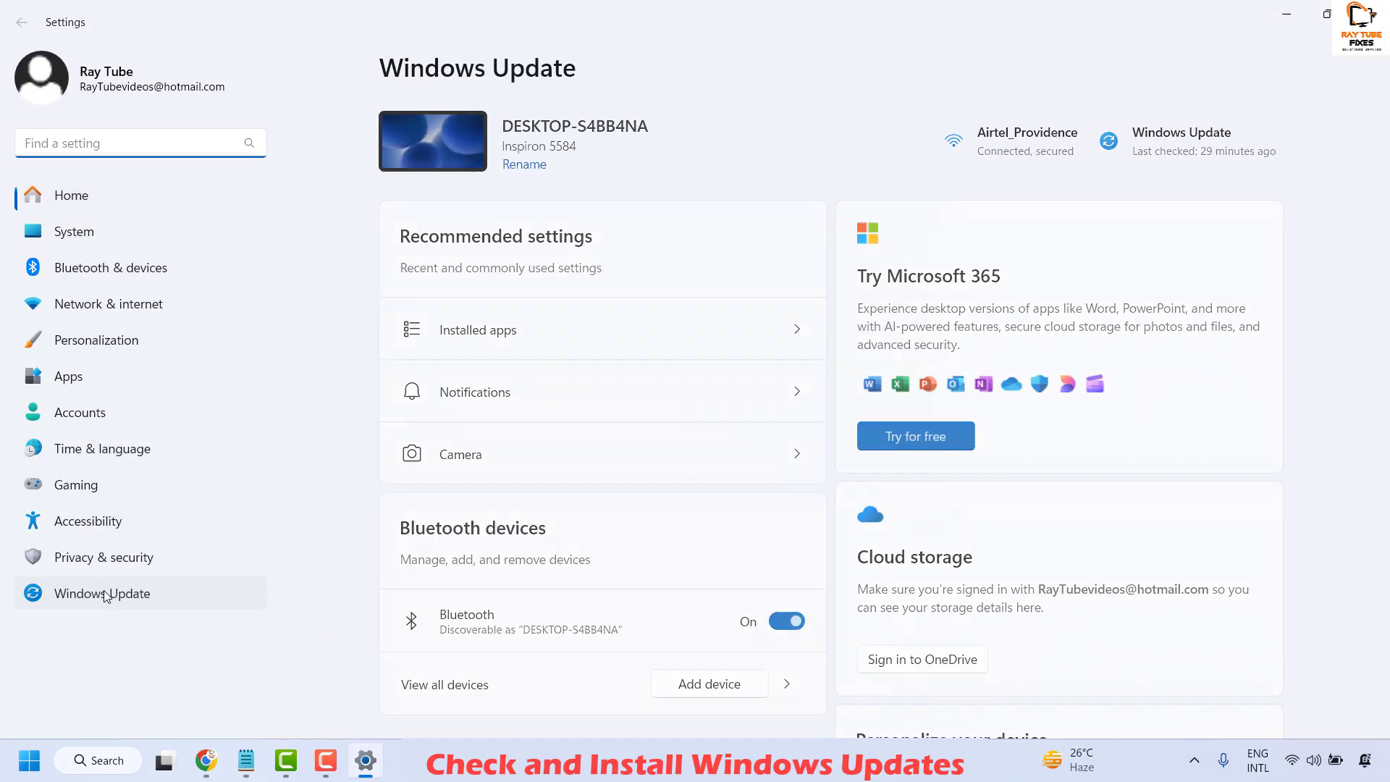
scroll(999, 397, "down", 3)
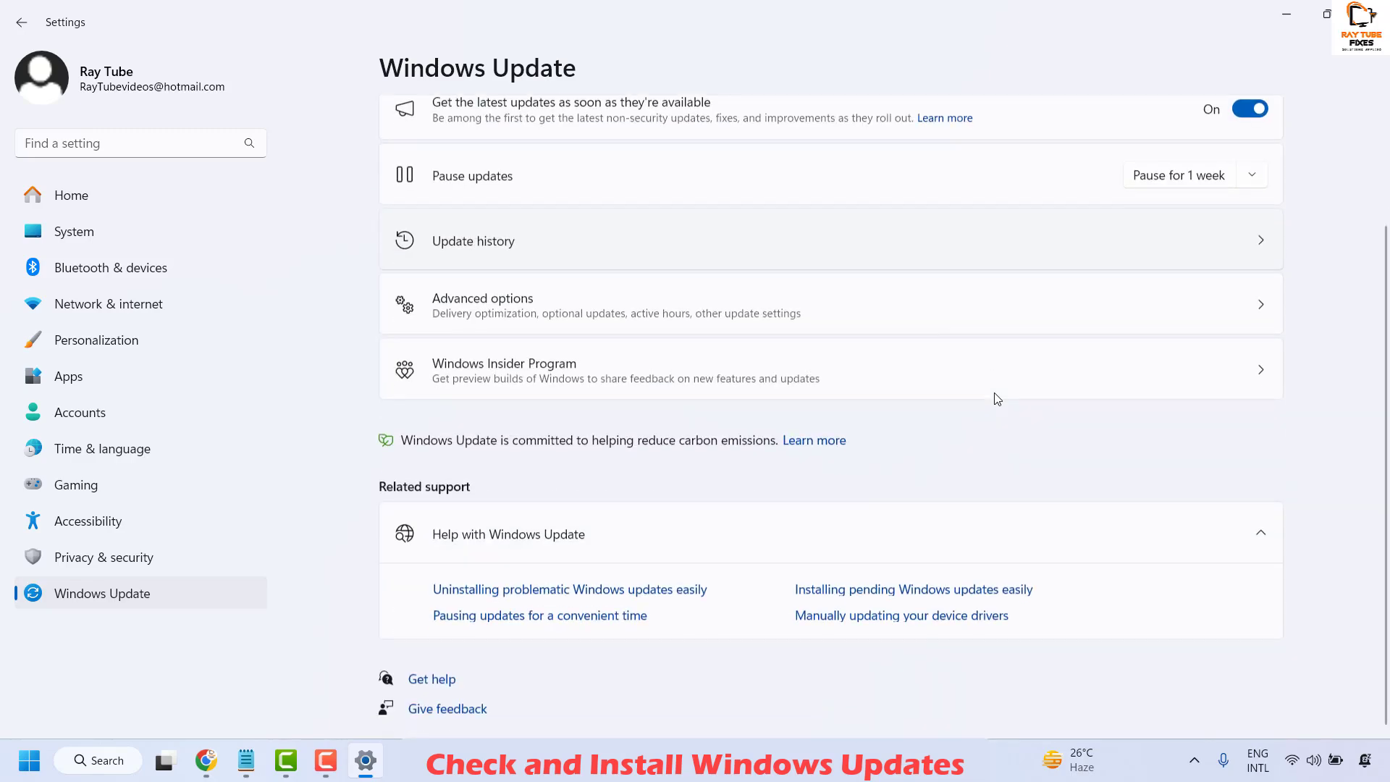
scroll(998, 398, "up", 3)
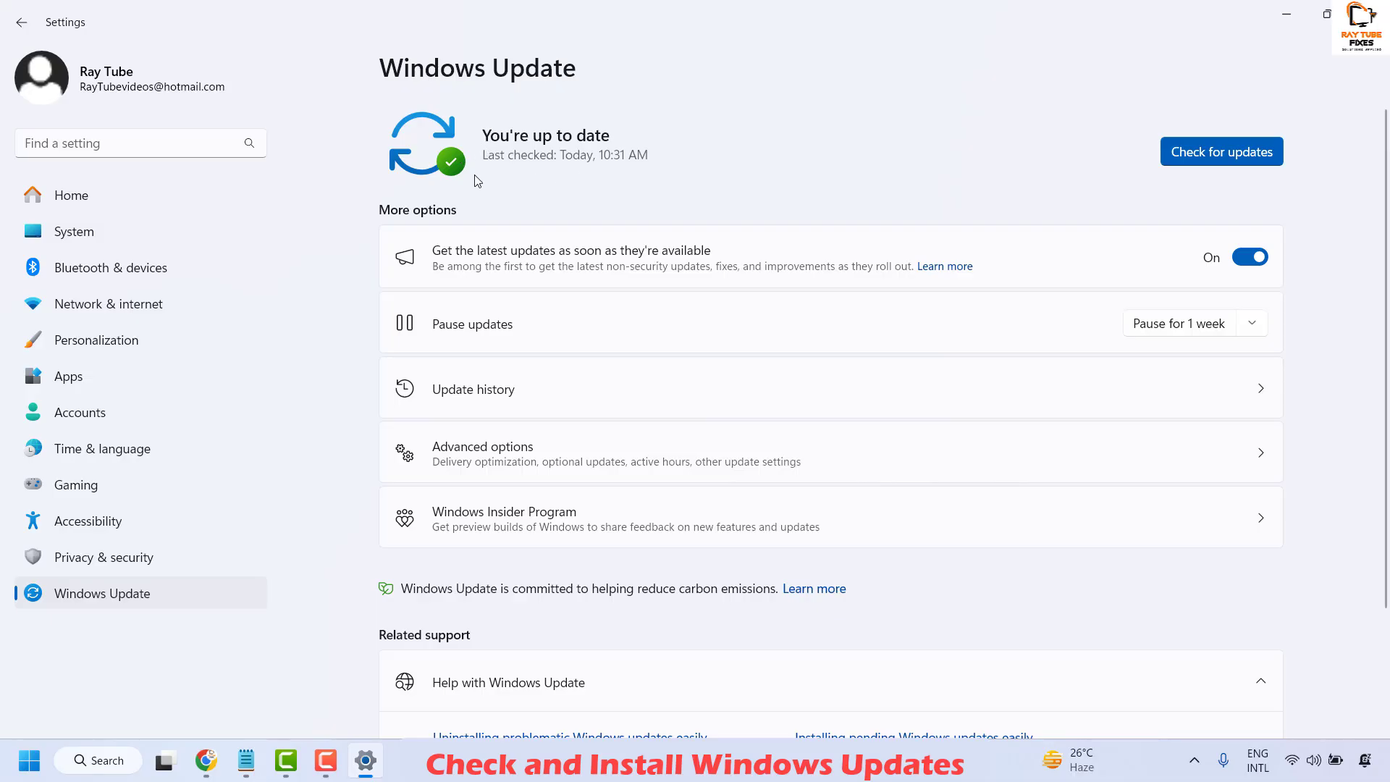
Step: Check for updates, then download and install the optional MediaTek Ports 3.0.1511.0 driver update
left_click(1219, 154)
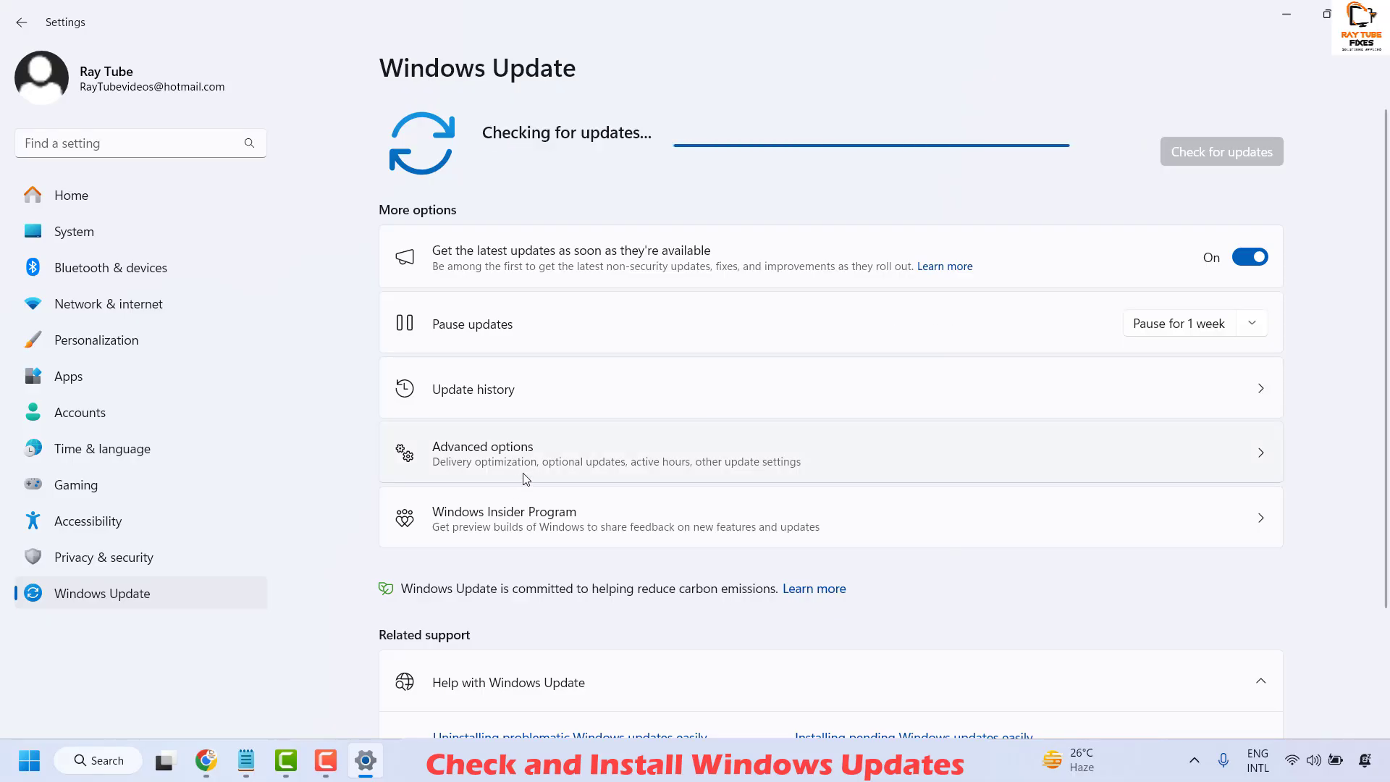
left_click(596, 464)
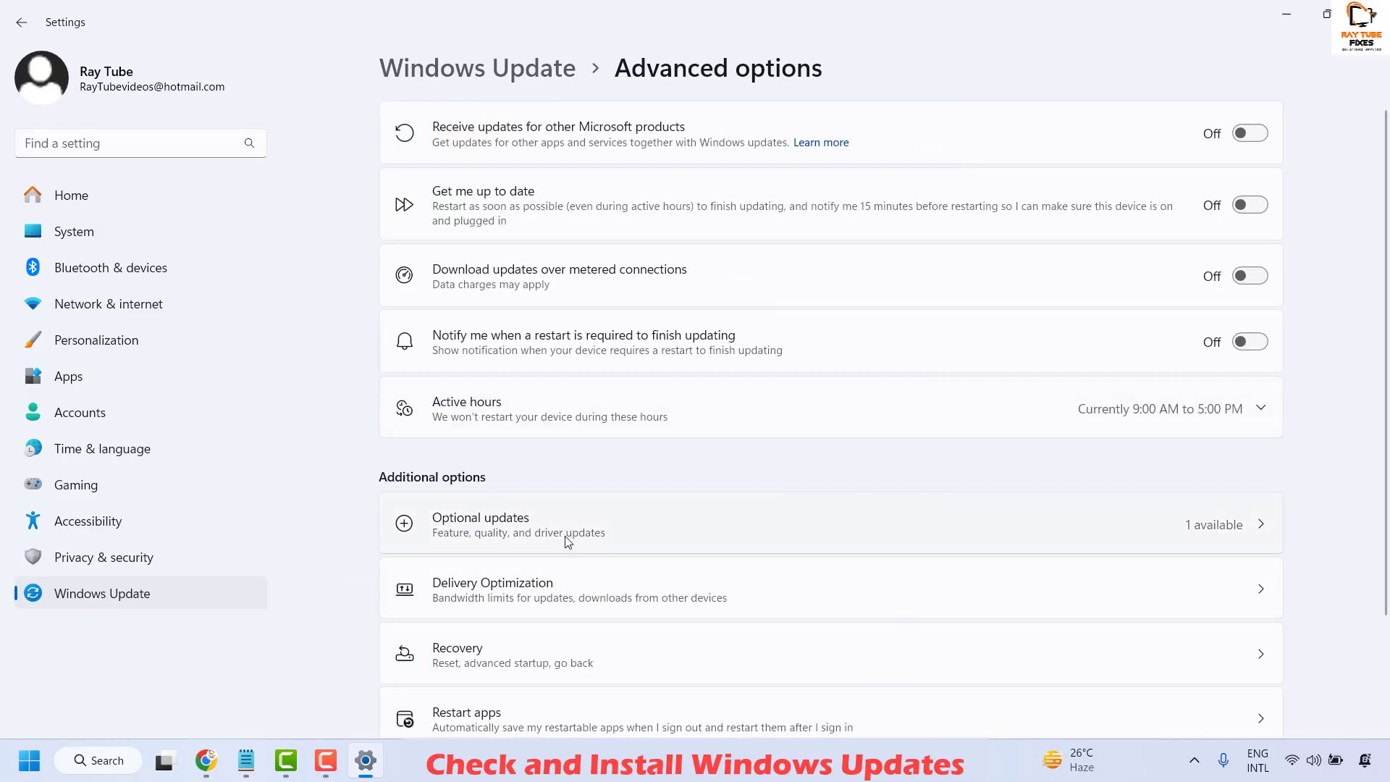
left_click(1247, 527)
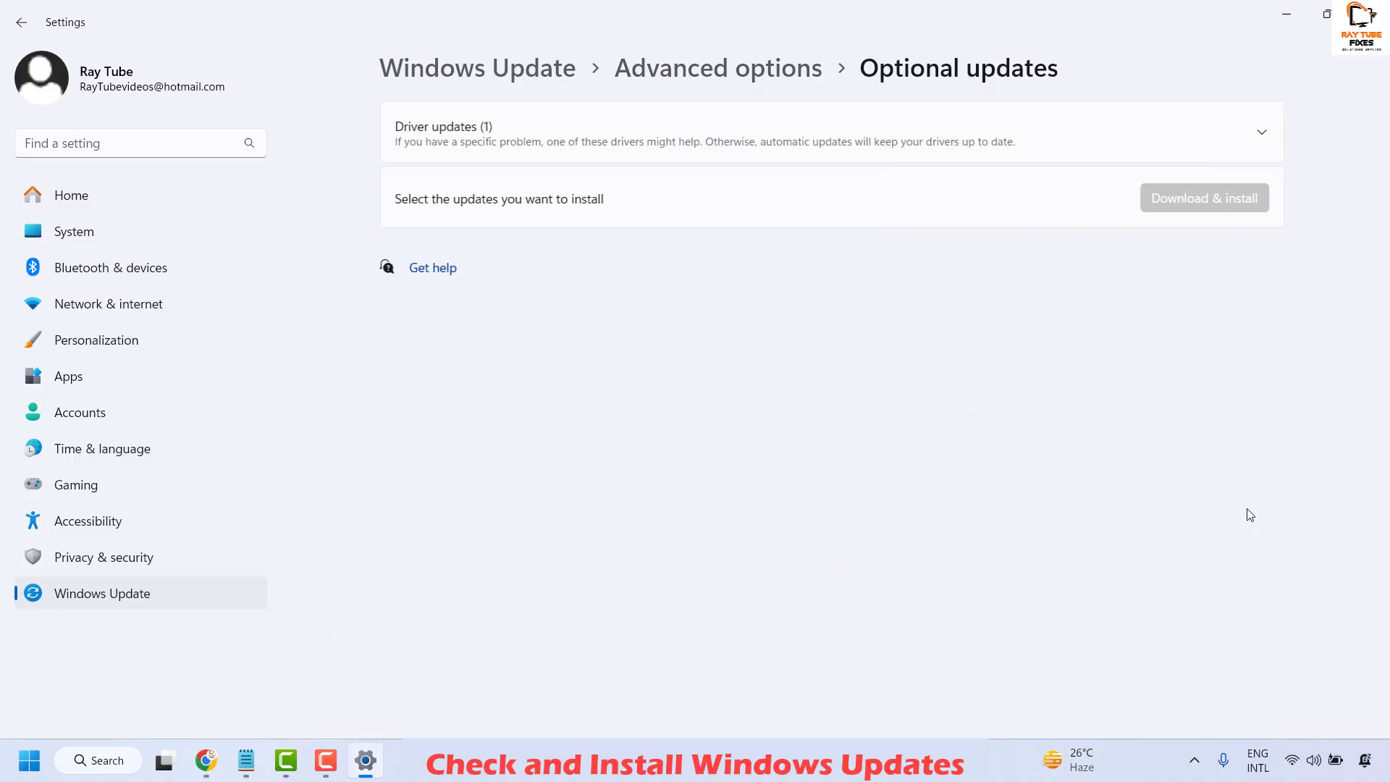
left_click(404, 186)
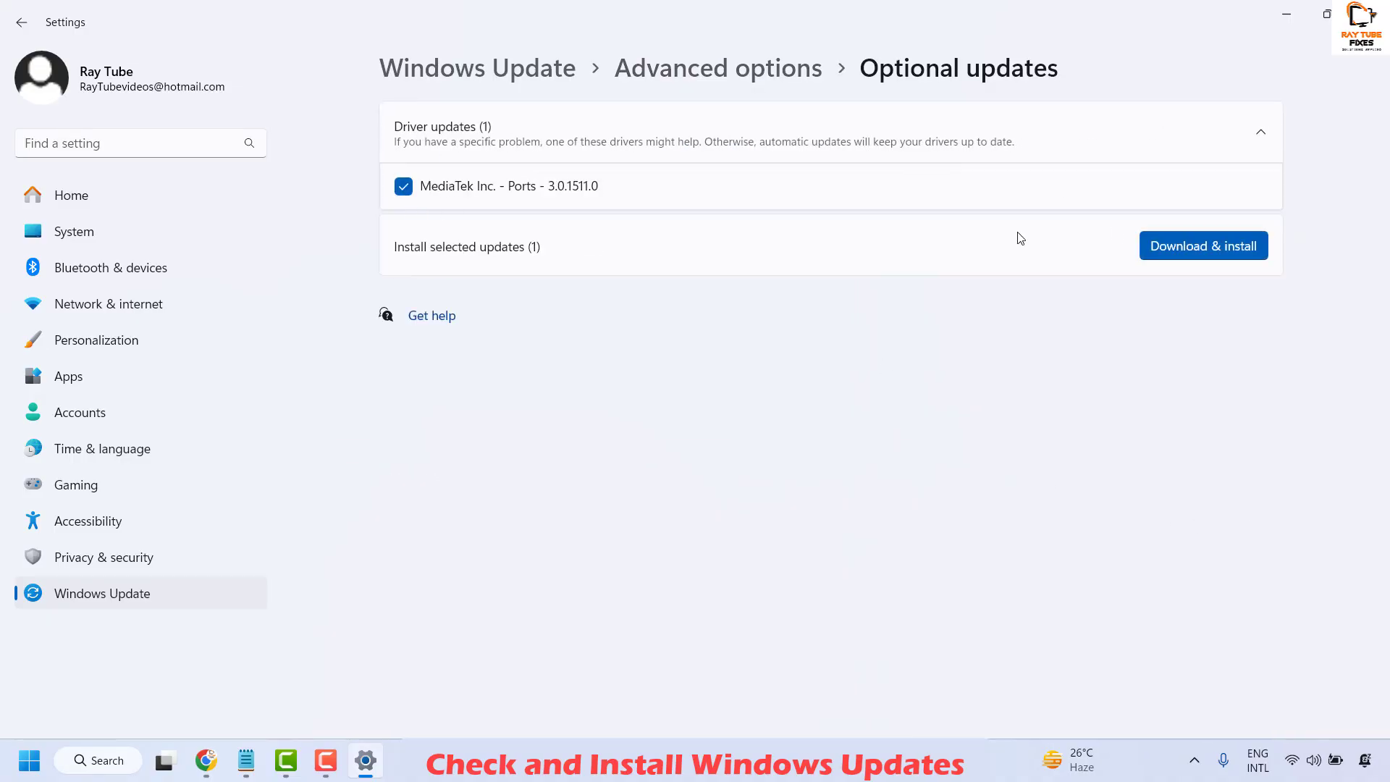
left_click(1190, 259)
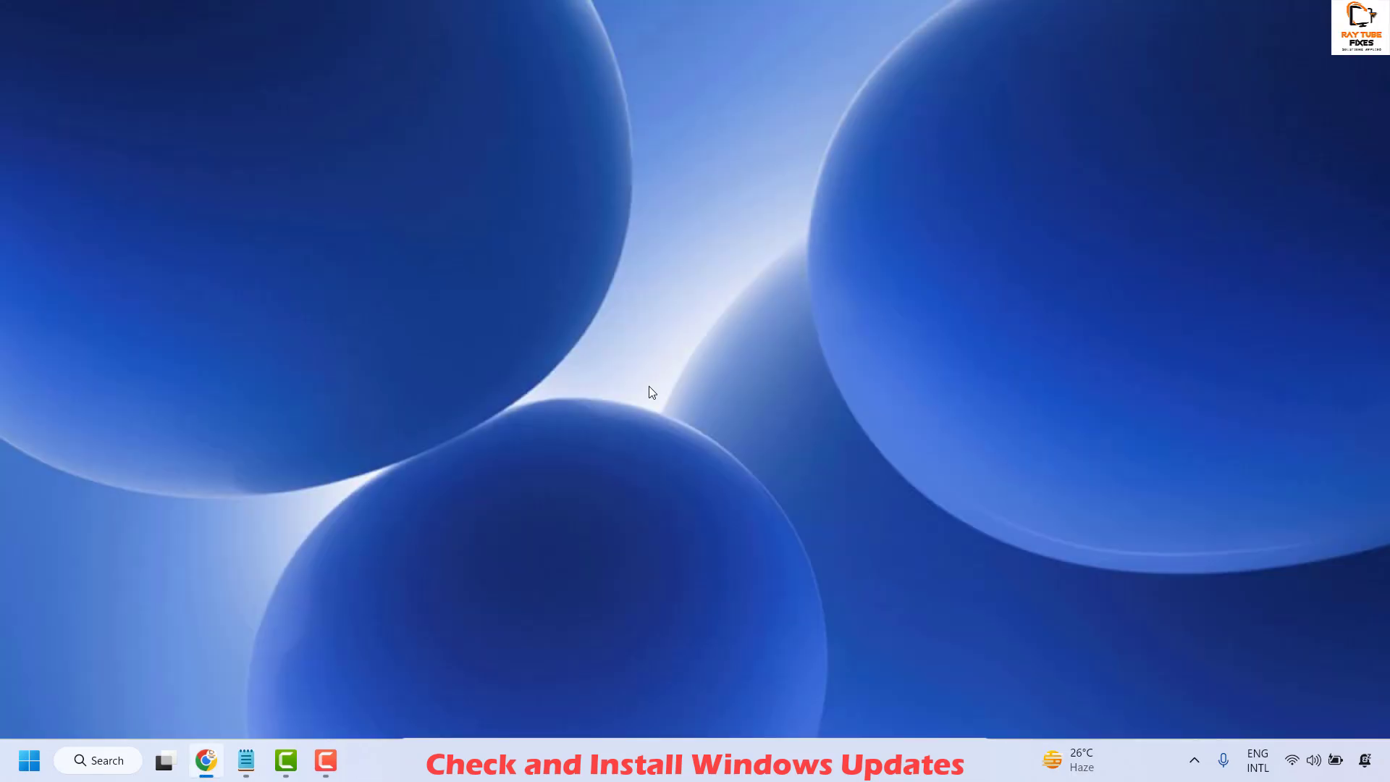